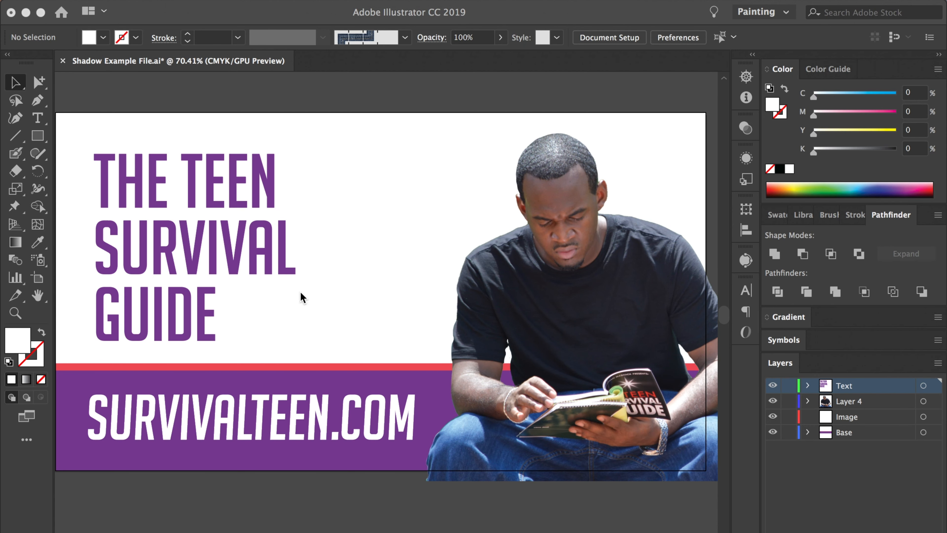
Step: Select the purple heading text "THE TEEN SURVIVAL GUIDE" as an object
click(210, 230)
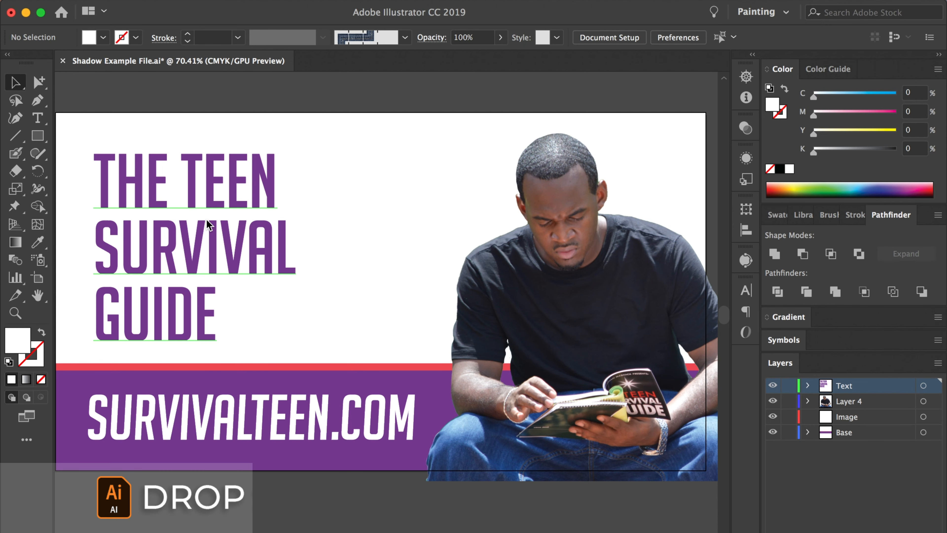
click(211, 256)
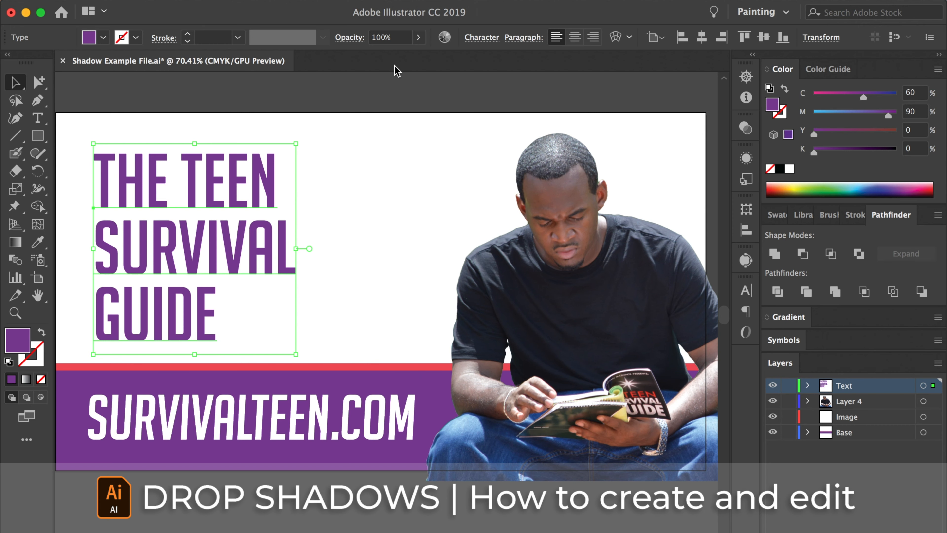
scroll(387, 182, up, 4)
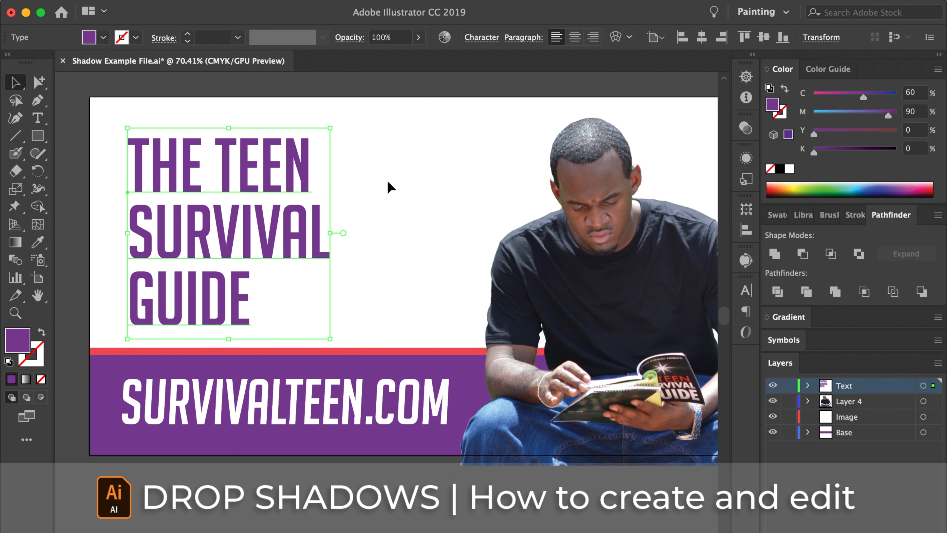
scroll(346, 229, down, 3)
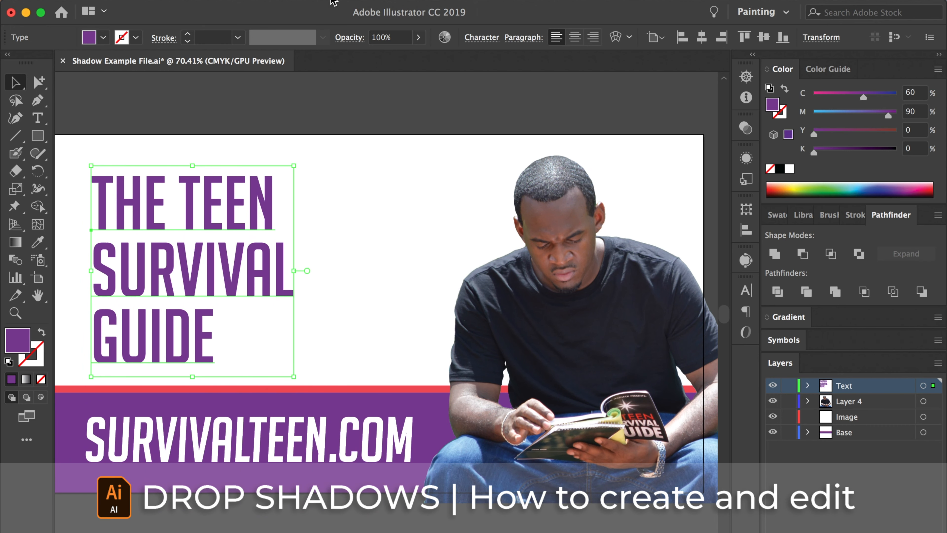
Step: Open the Drop Shadow effect for the heading, move its dialog nearer the text and turn on the preview
click(333, 0)
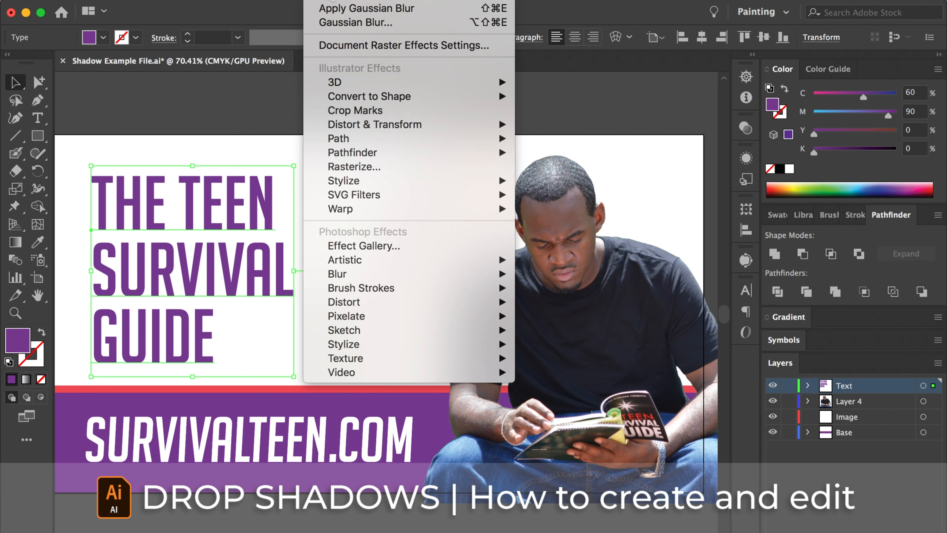
mouse_move(379, 182)
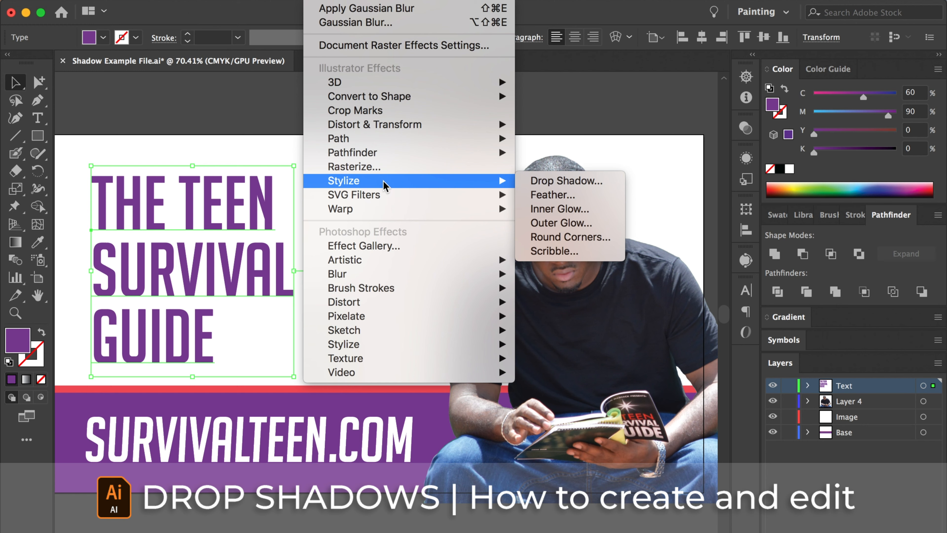
click(549, 182)
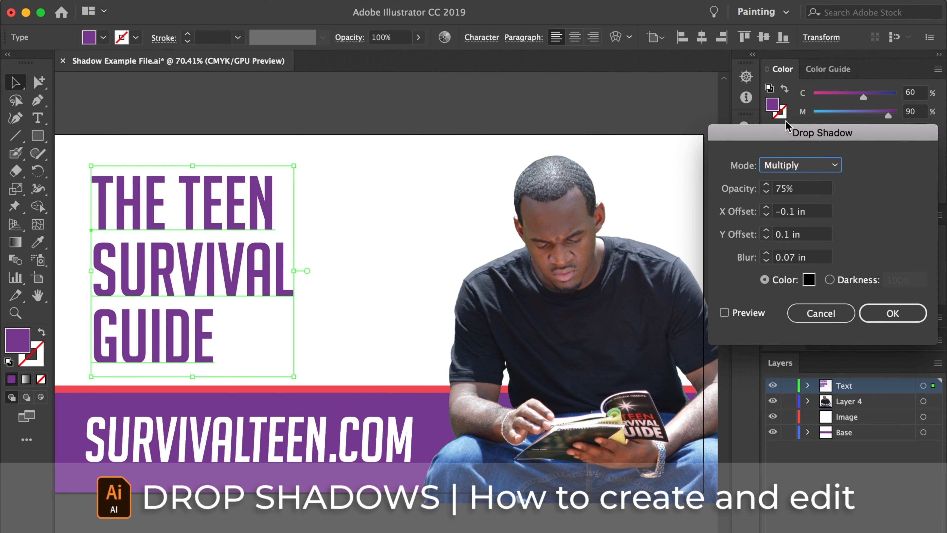
drag(792, 135, 412, 101)
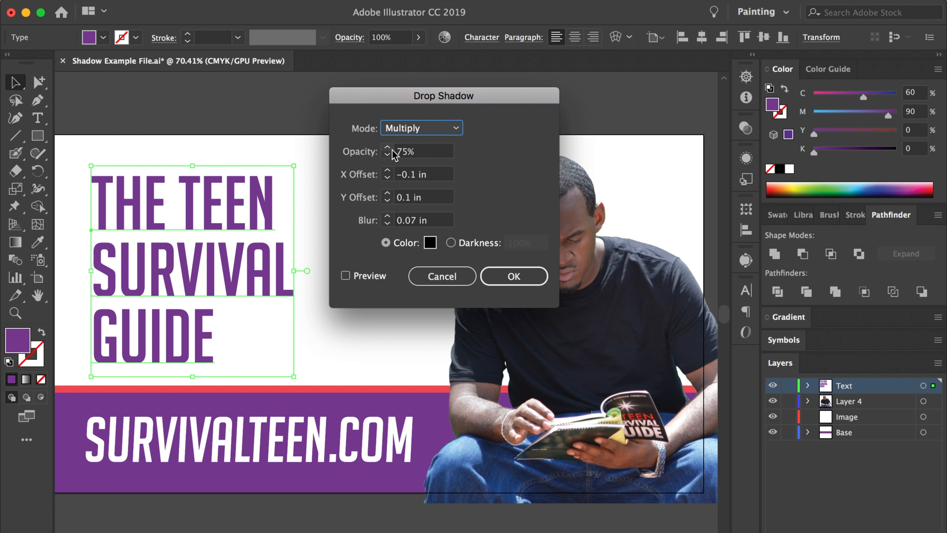
click(345, 276)
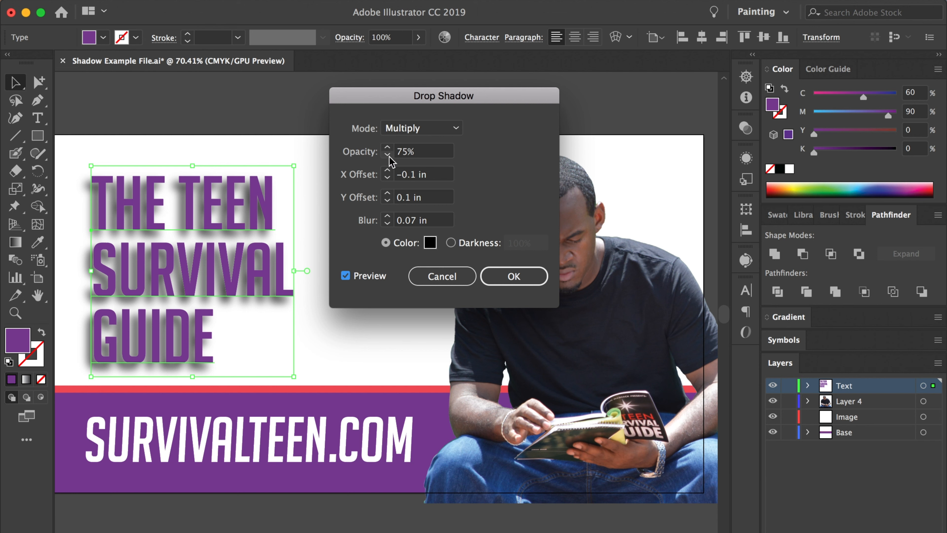
Step: Try an X offset of -0.2 in with a Y offset of 0.1 in for the heading's drop shadow
click(426, 152)
double_click(426, 152)
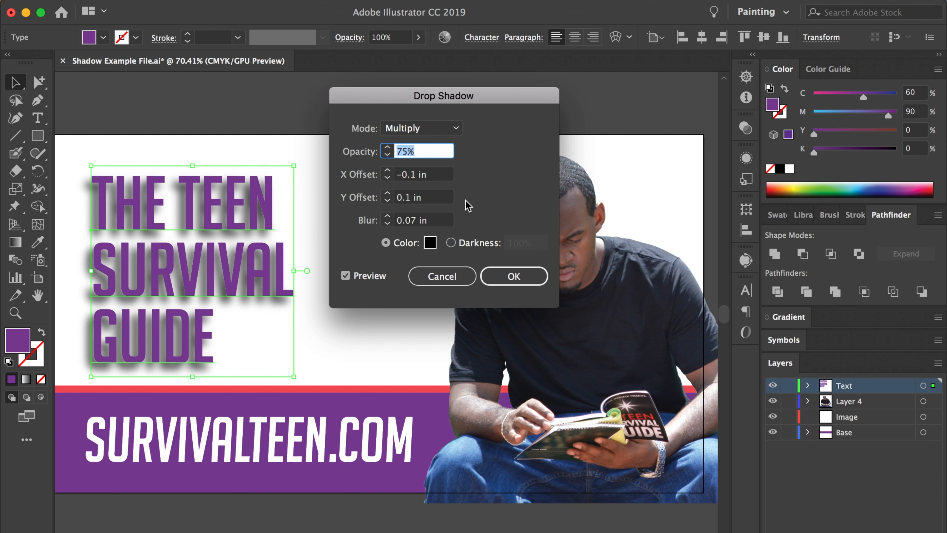
click(387, 177)
click(387, 177)
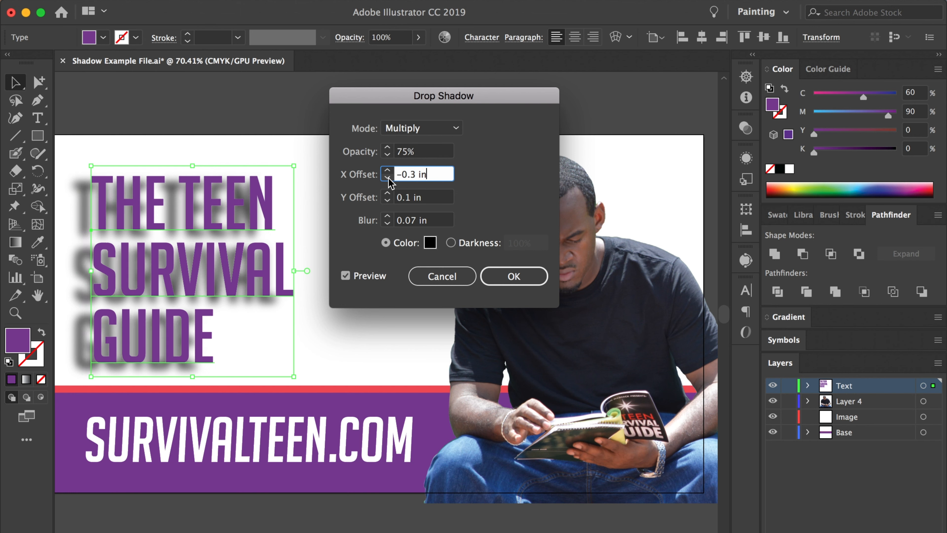
click(388, 170)
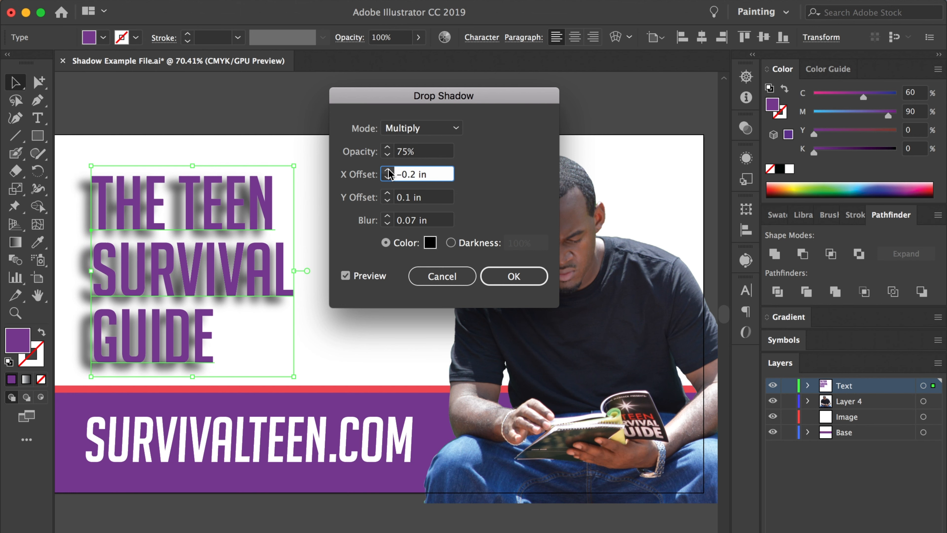
click(388, 193)
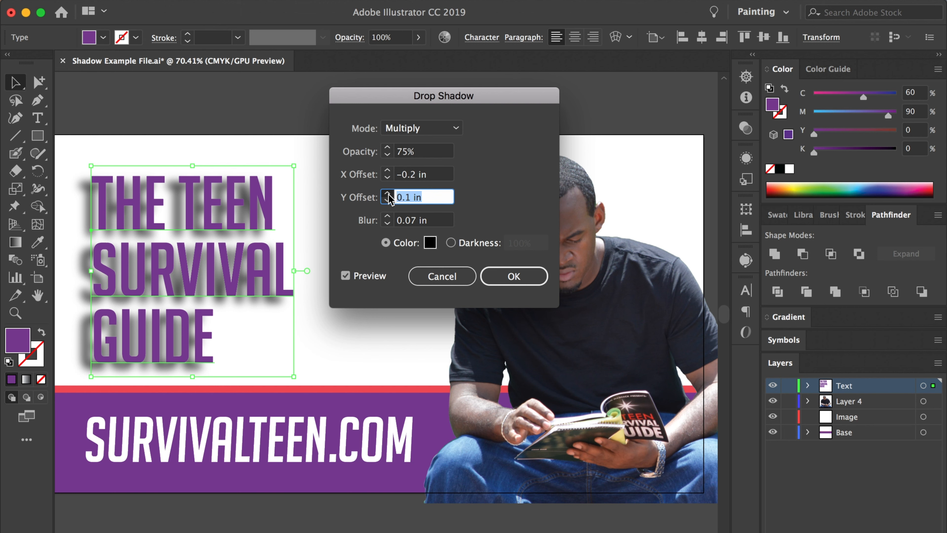
click(387, 201)
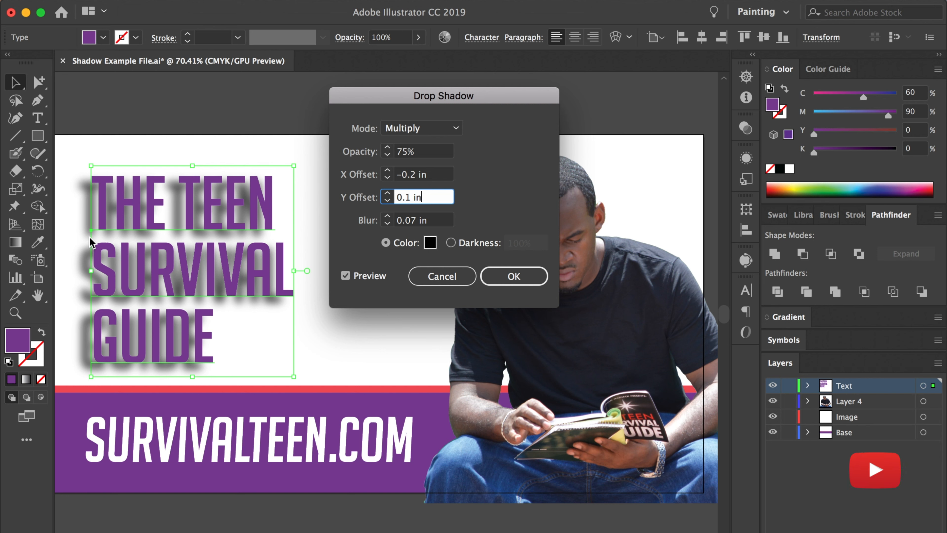
Step: Try drop shadow blur values of 0 in and 0.2 in on the heading, and cancel the effect
click(387, 223)
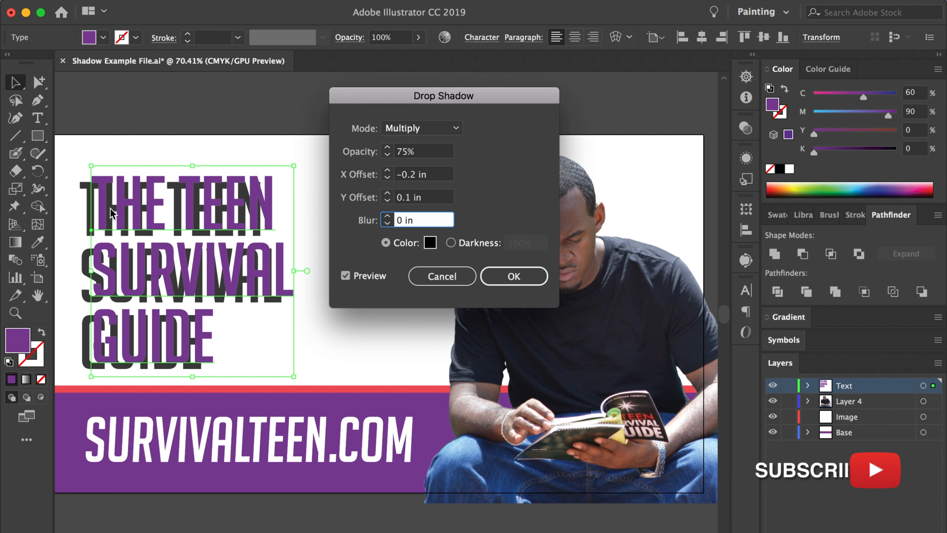
click(387, 217)
click(387, 216)
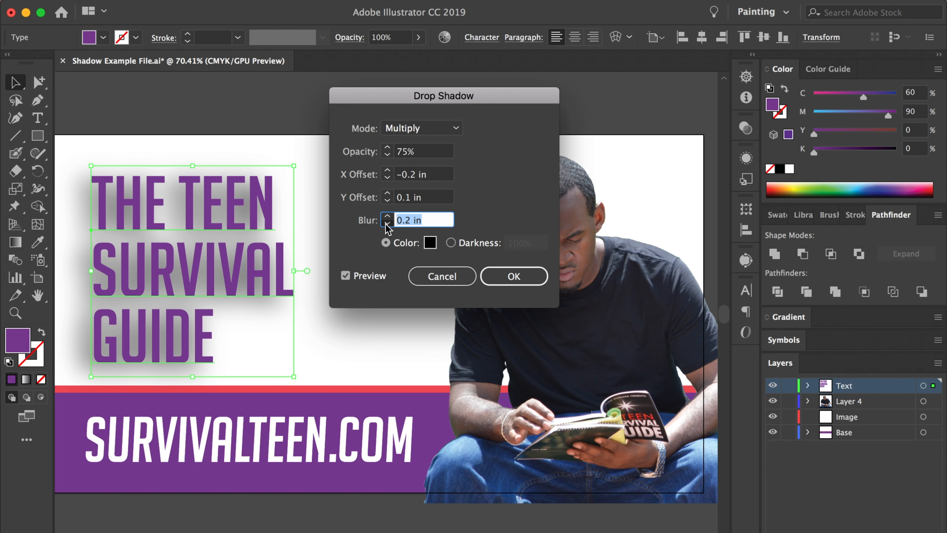
click(387, 223)
click(387, 223)
click(387, 216)
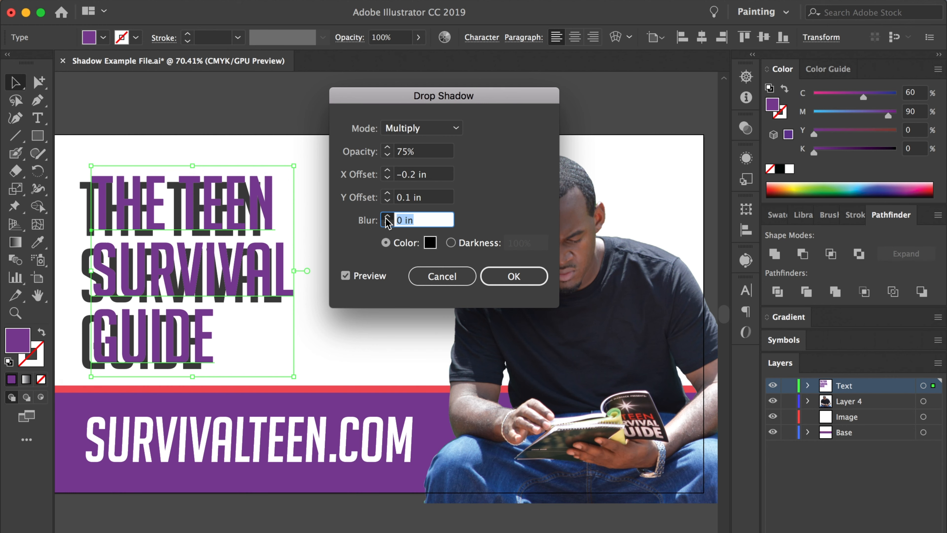
click(458, 285)
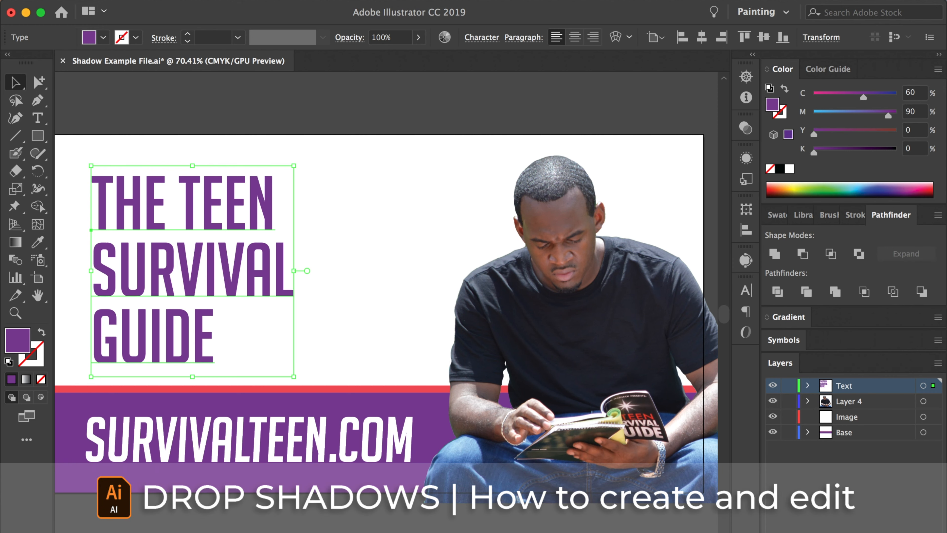
Step: Apply a black Multiply drop shadow to the heading with 75% opacity, -0.1 in X offset, 0.1 in Y offset and 0.07 in blur
click(323, 0)
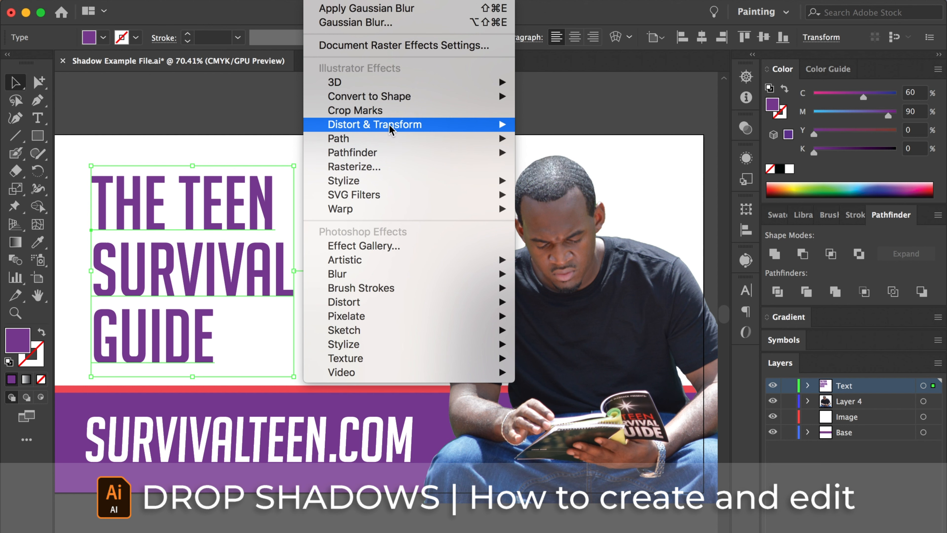
mouse_move(422, 123)
mouse_move(422, 181)
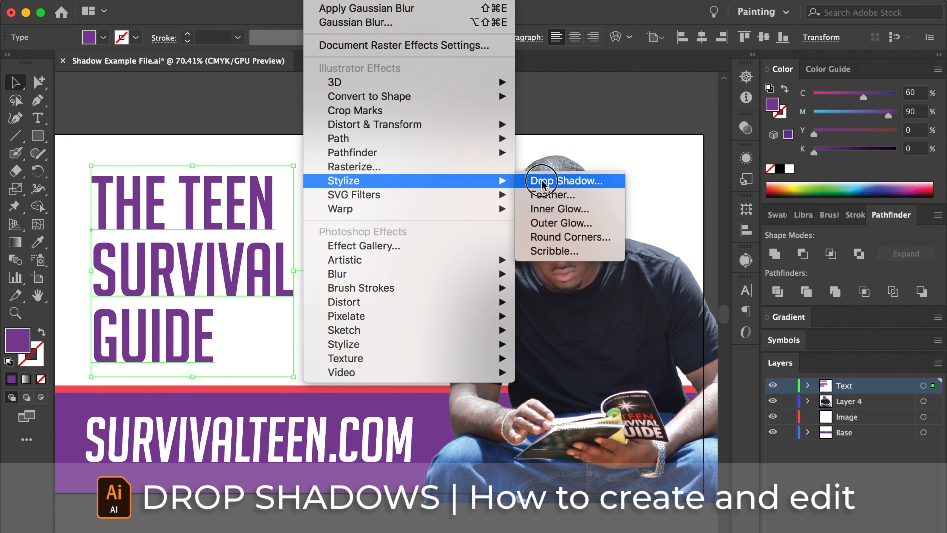
click(536, 182)
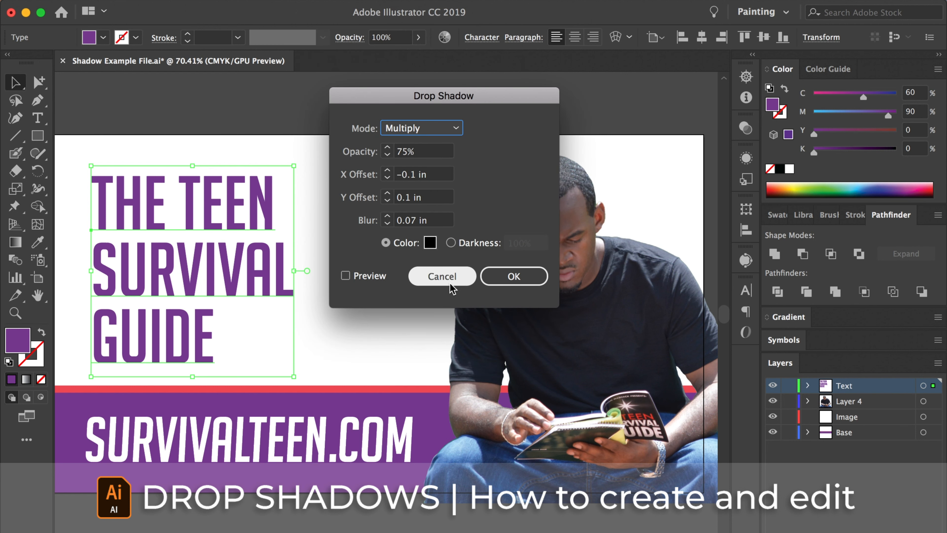
click(524, 281)
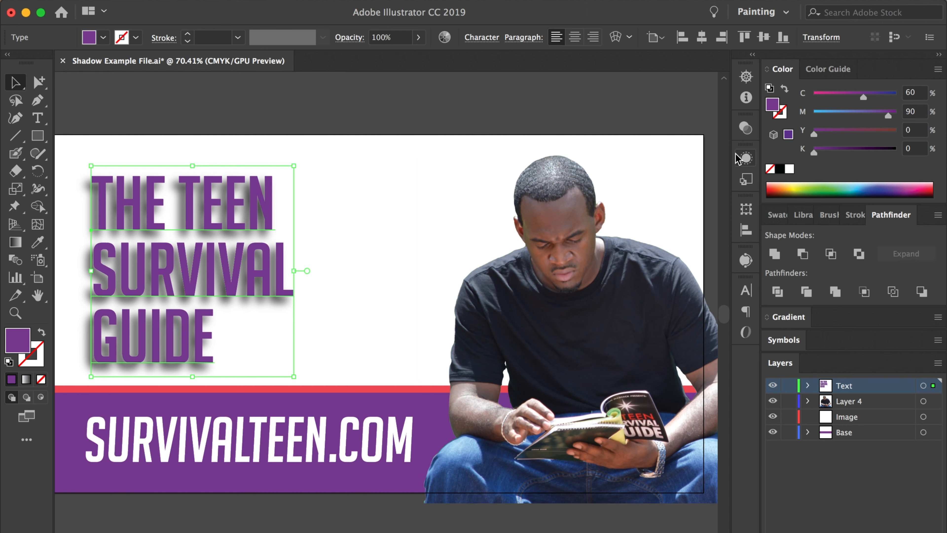
Step: Select the heading's first line for text editing, and return to selecting the heading as an object
double_click(190, 222)
triple_click(190, 221)
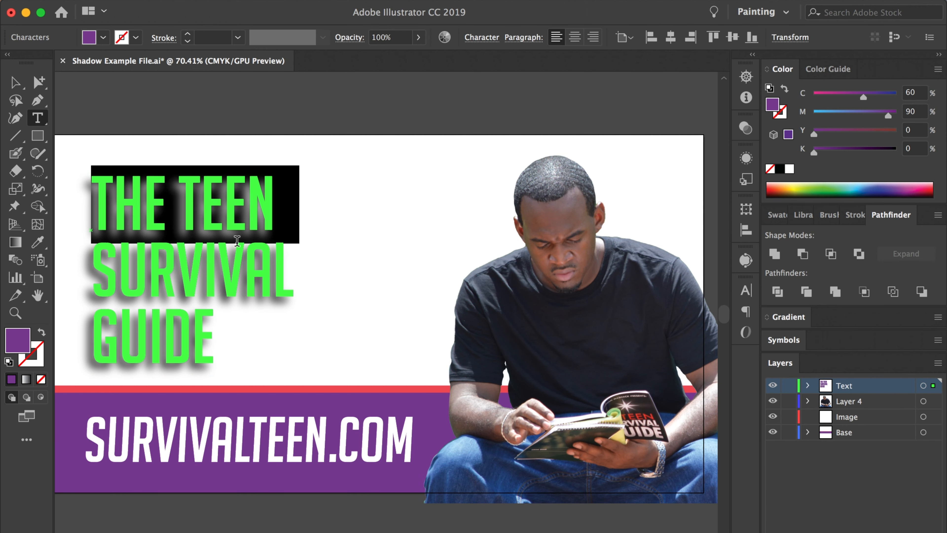
click(15, 82)
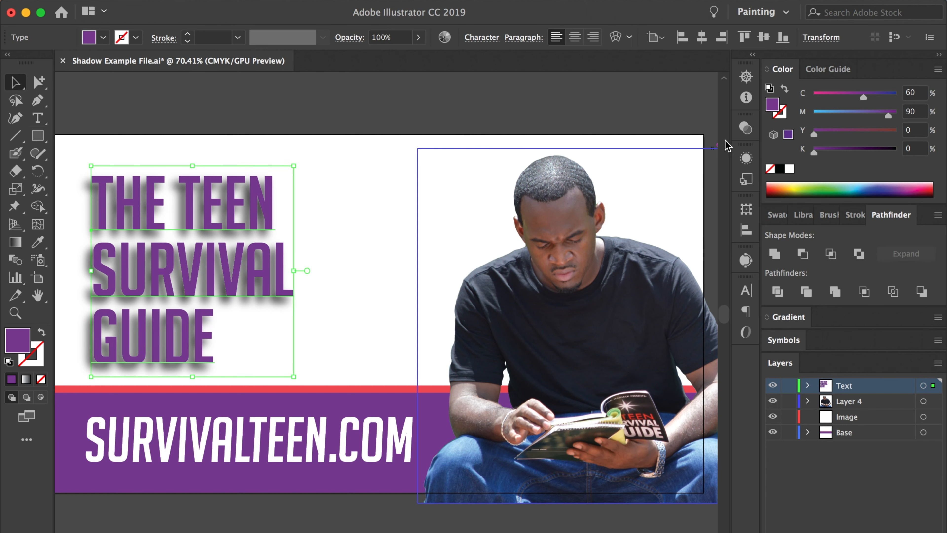
Step: Reopen the heading's existing Drop Shadow settings from its Appearance attributes and turn on the preview
click(407, 1)
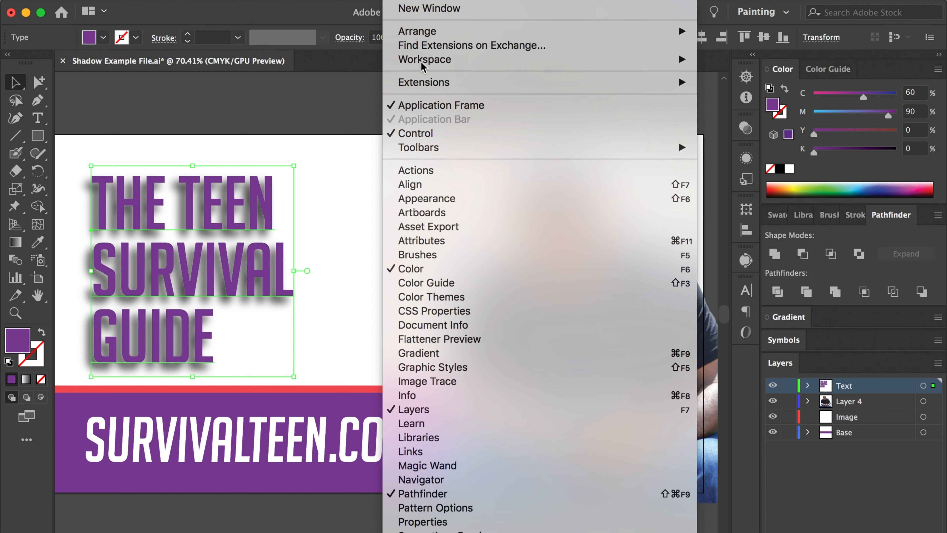
click(444, 198)
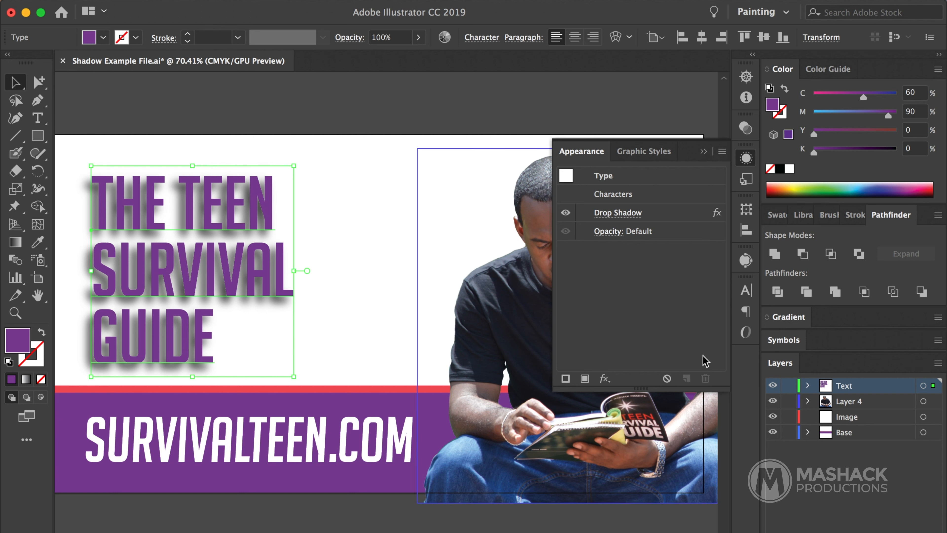
click(615, 213)
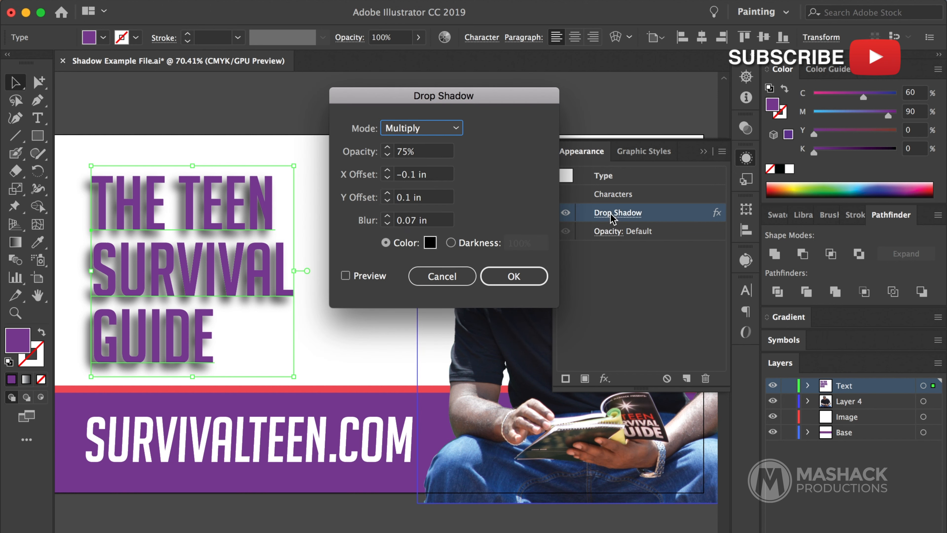
click(346, 276)
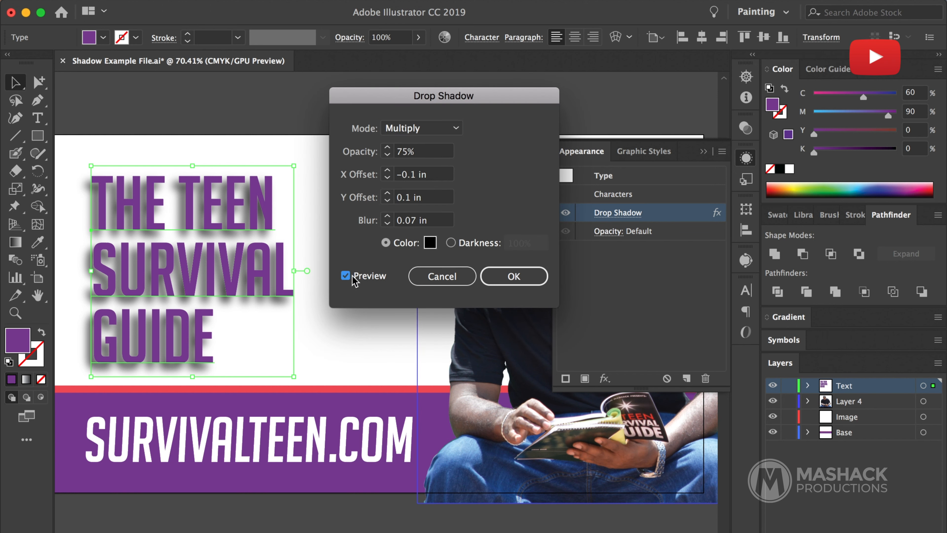
Step: Try lowering the existing drop shadow's opacity to 71%, and cancel the edit
click(388, 156)
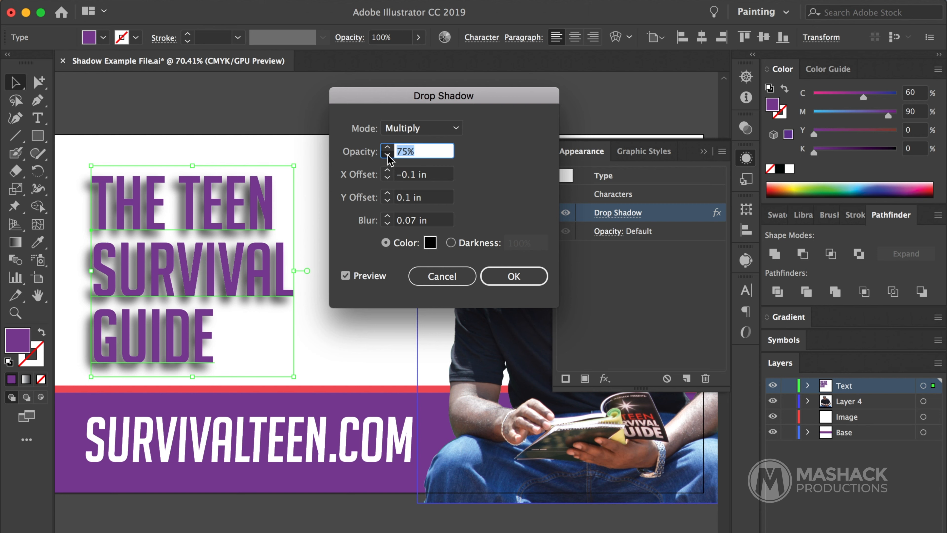
click(388, 155)
click(387, 155)
click(387, 155)
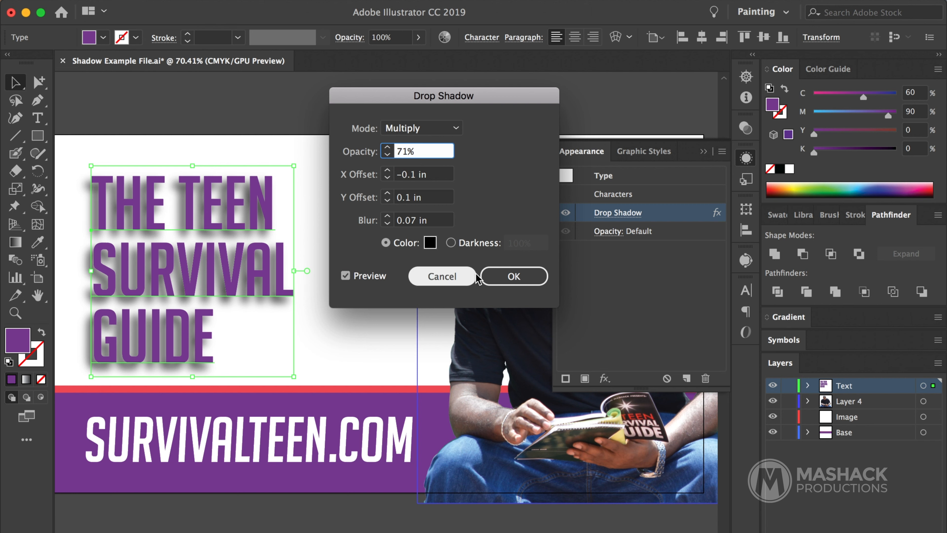
click(451, 277)
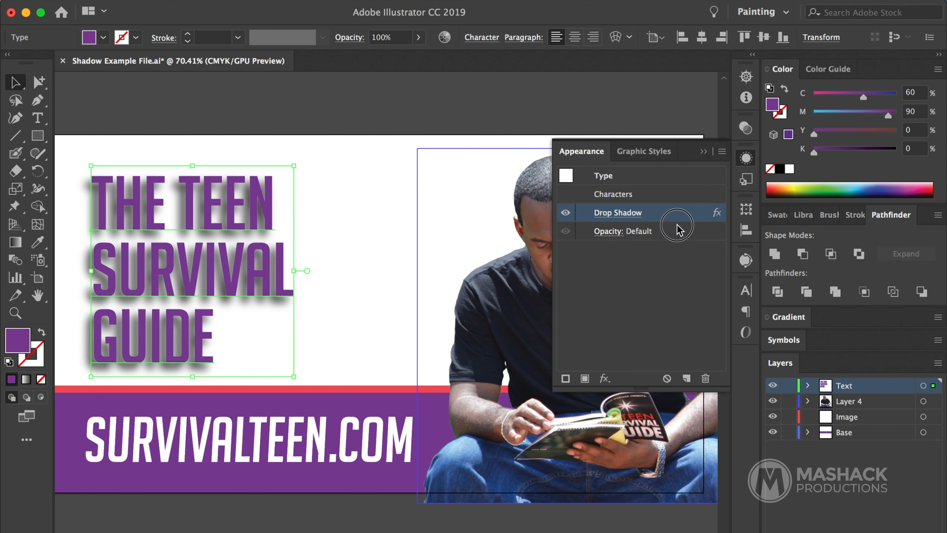
Step: Delete the Drop Shadow effect from the heading and collapse its Appearance attributes
click(706, 379)
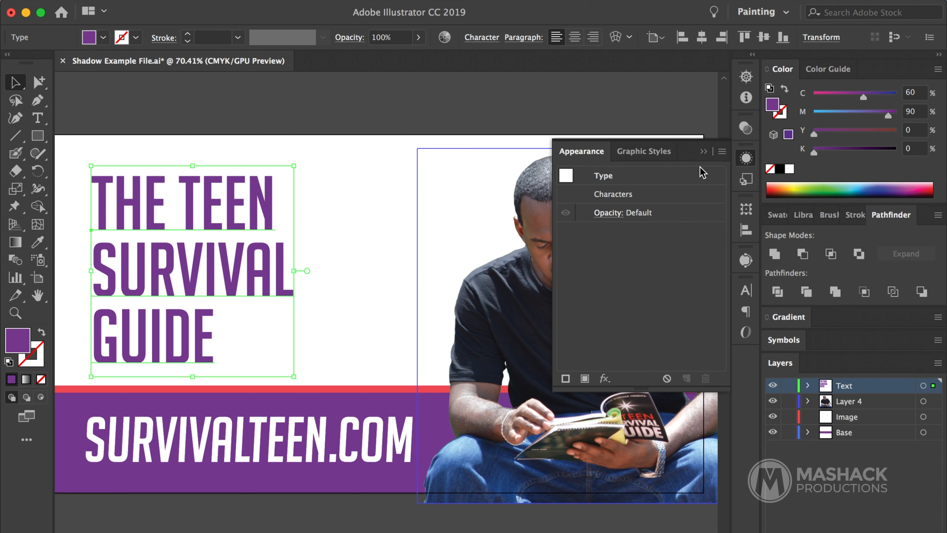
click(703, 152)
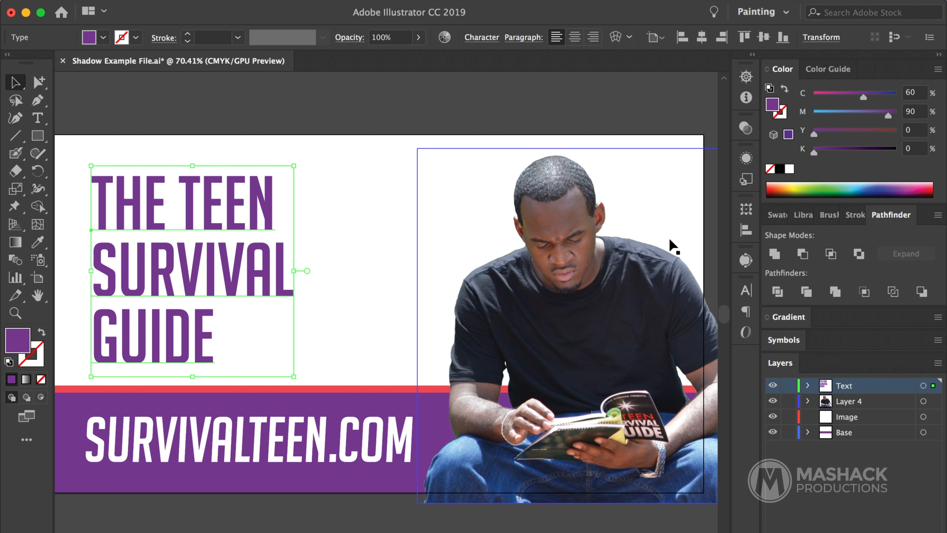
Step: Fill the heading with black, set its blend mode to Multiply at 30% opacity, and clear the selection
click(780, 169)
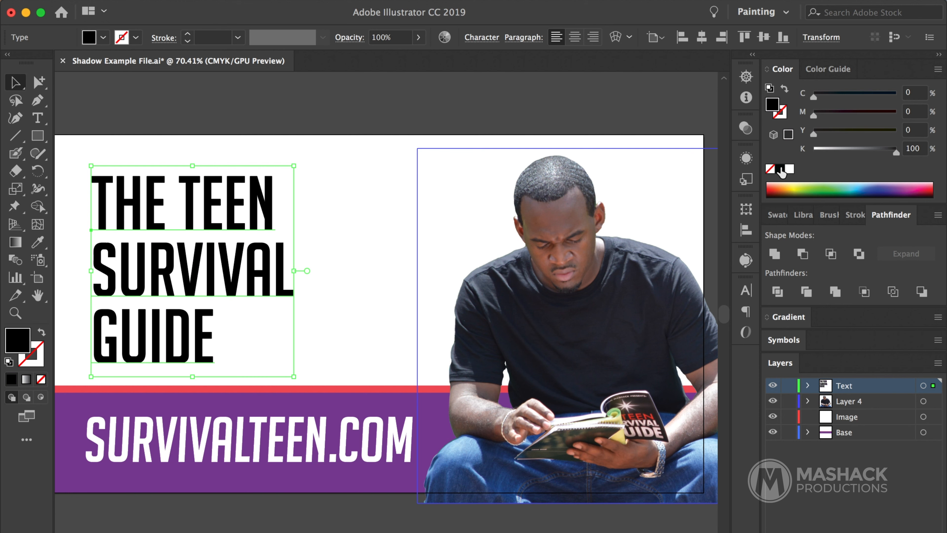
click(346, 39)
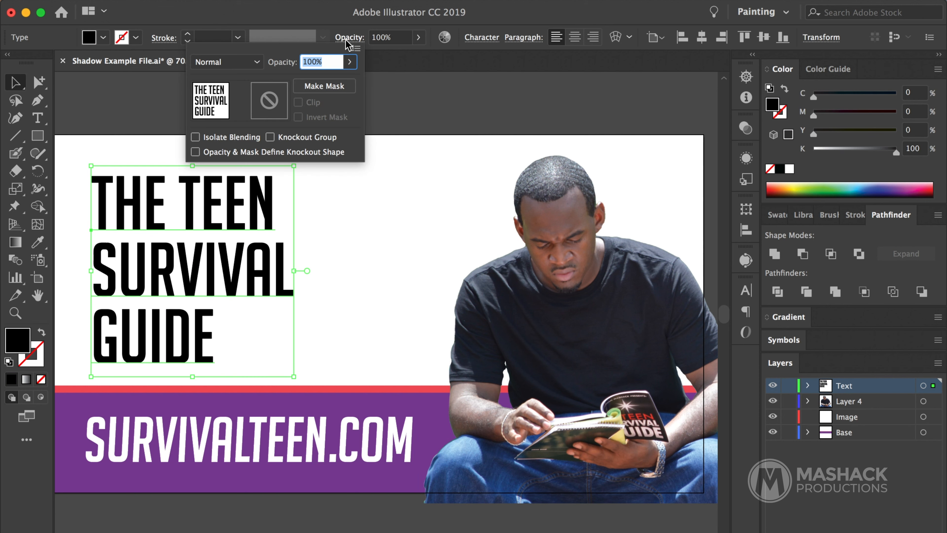
click(250, 63)
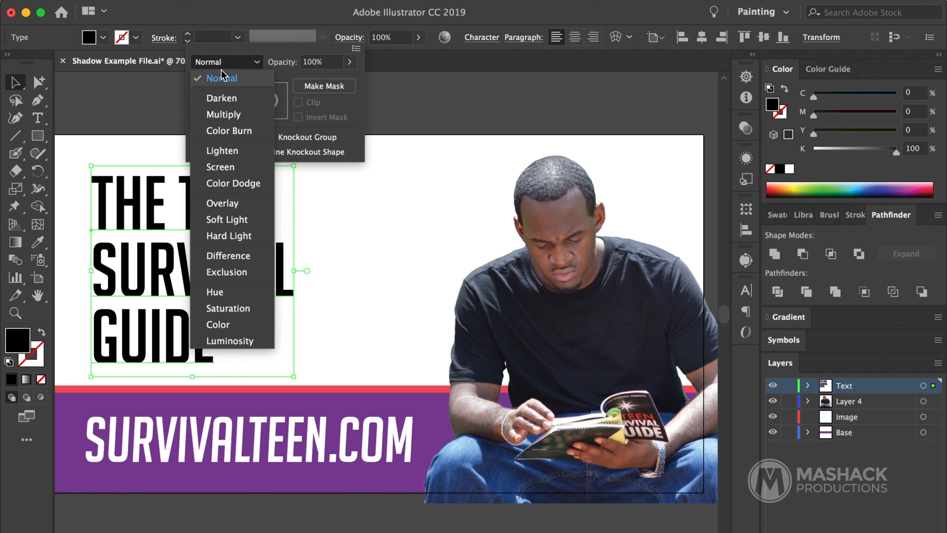
click(233, 117)
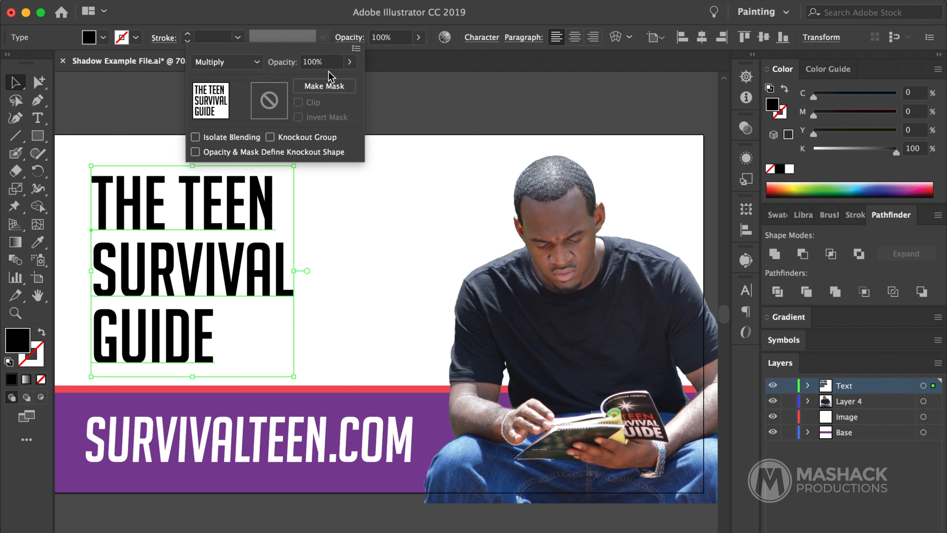
click(338, 64)
text(30)
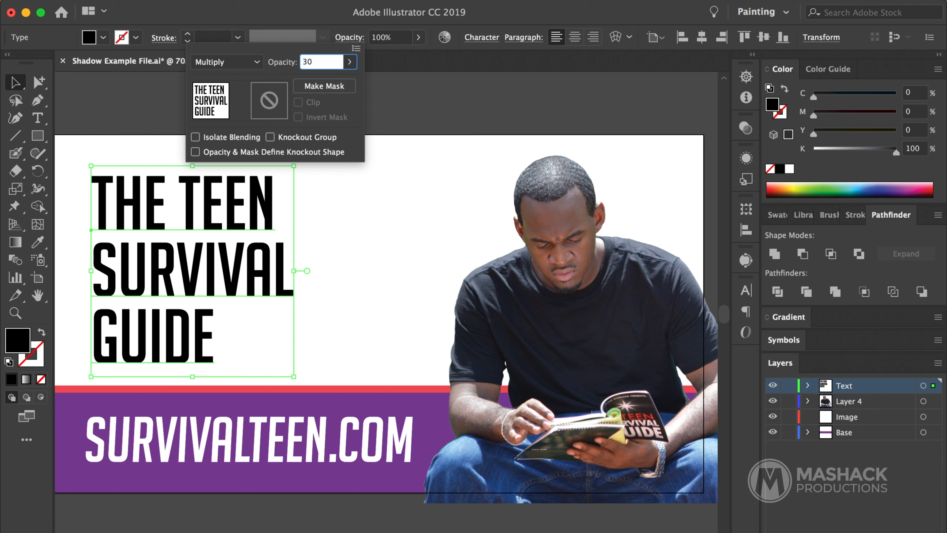
key(Return)
click(366, 186)
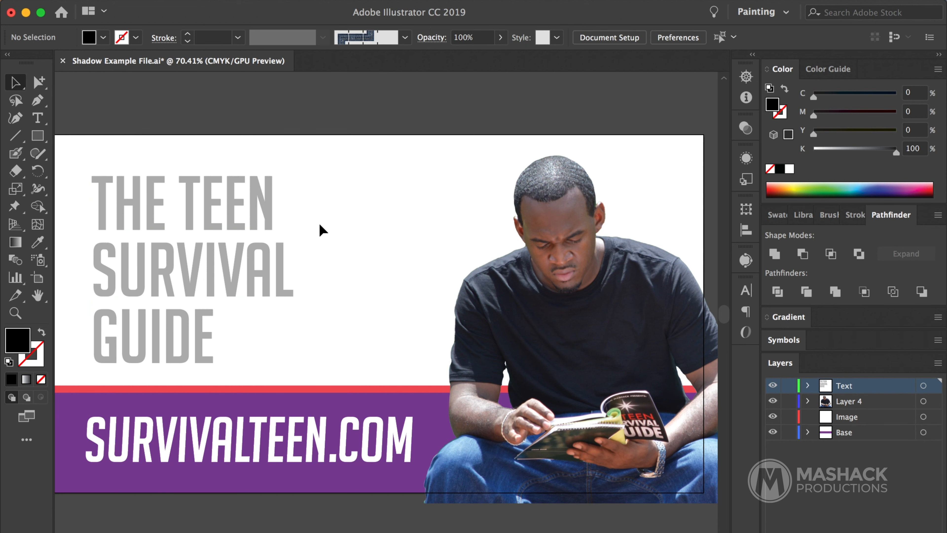
Step: Temporarily bring back the purple heading, and restore the gray shadow version
click(211, 212)
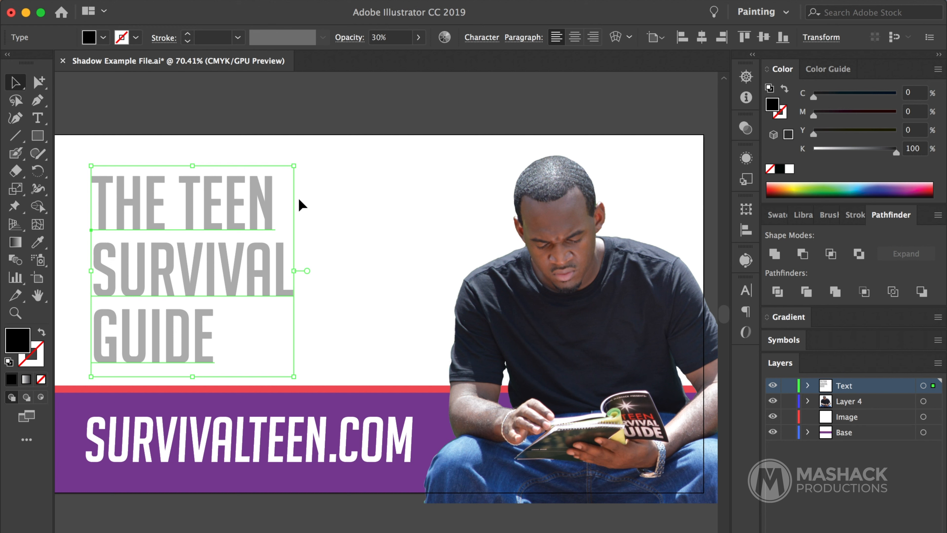
click(309, 205)
click(257, 203)
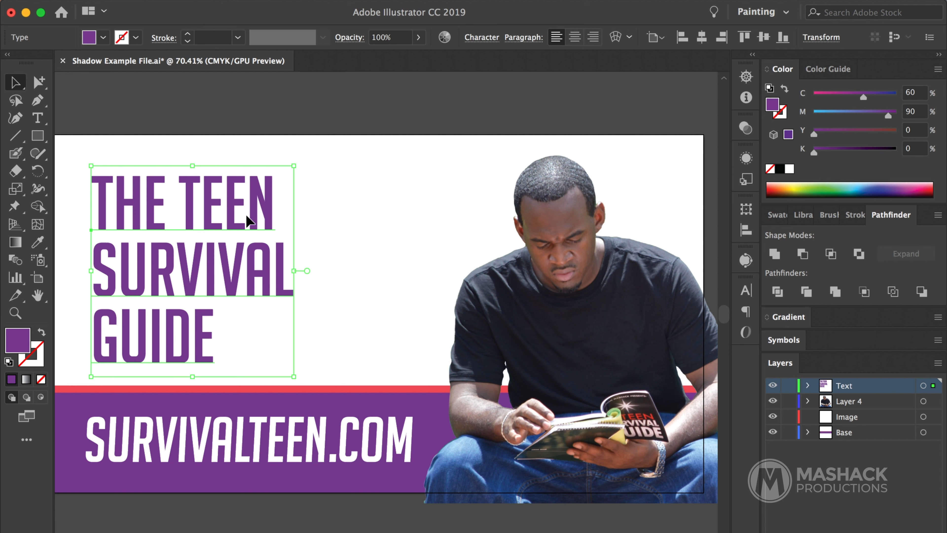
click(404, 236)
key(super+shift+z)
key(super+shift+z)
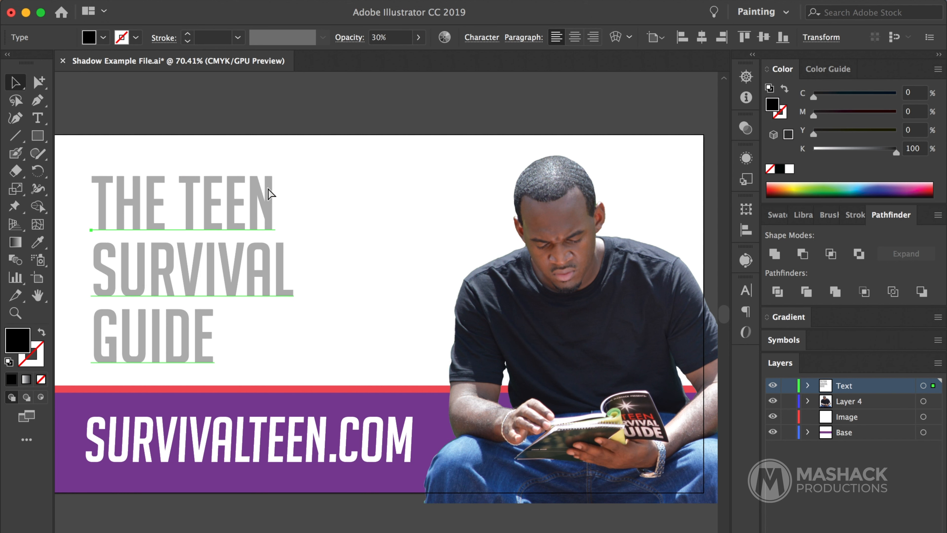
click(348, 191)
Step: Apply a previewed Gaussian Blur from the Photoshop effects to the gray heading, slightly adjusting its radius
click(269, 203)
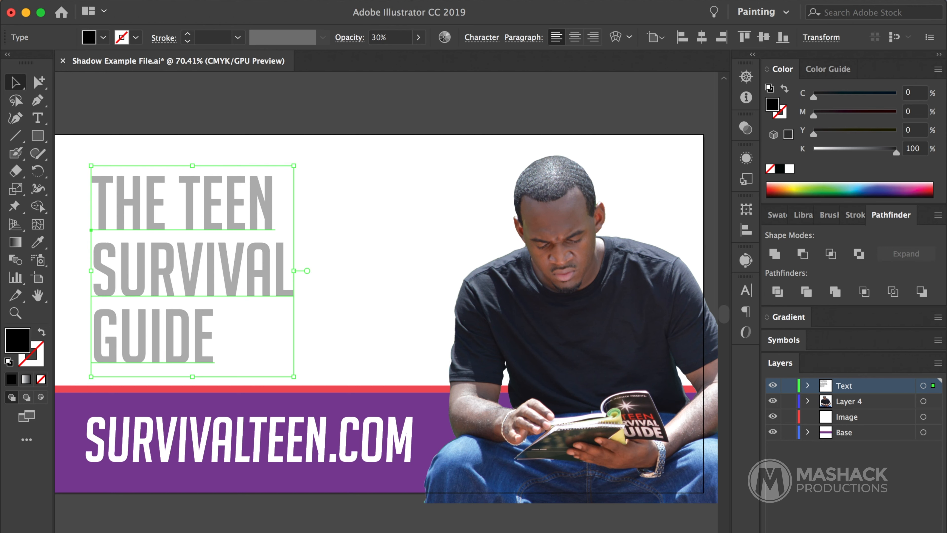
click(325, 0)
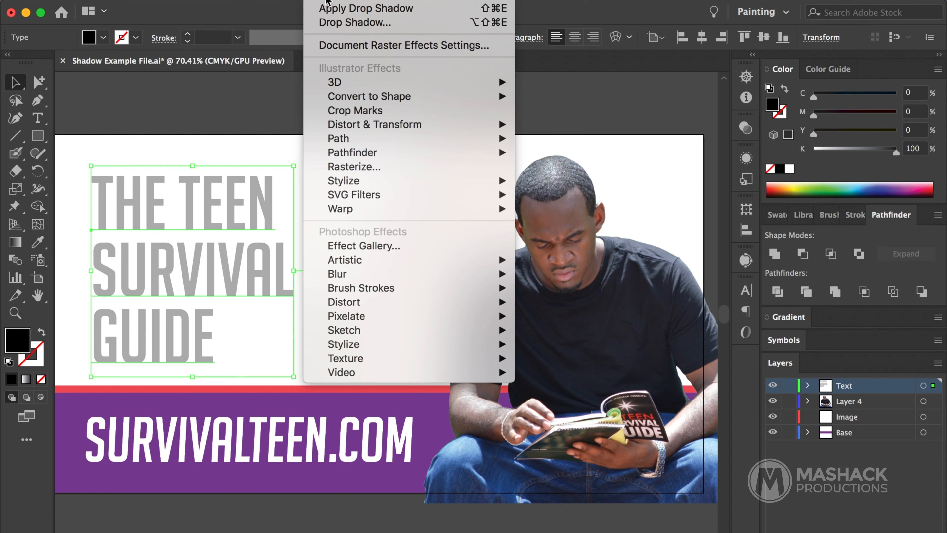
mouse_move(403, 275)
click(542, 277)
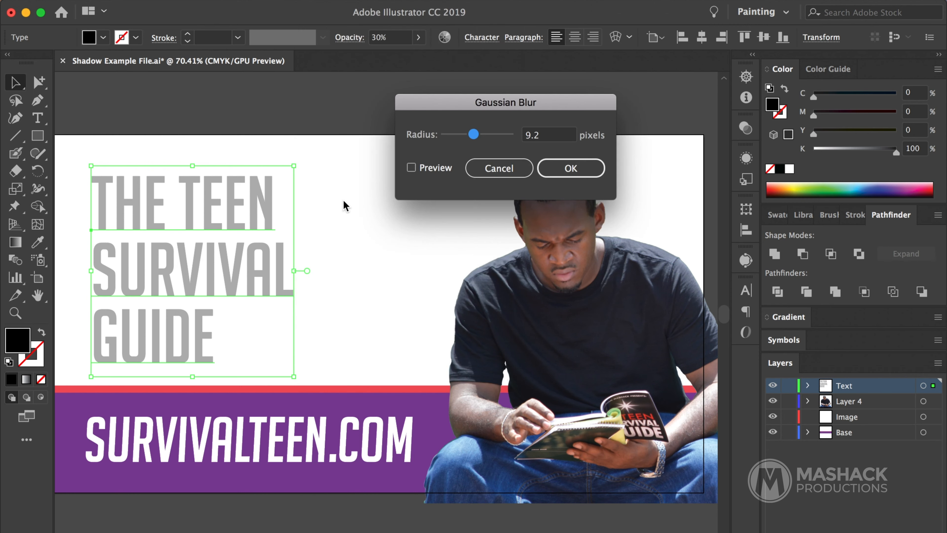
click(412, 168)
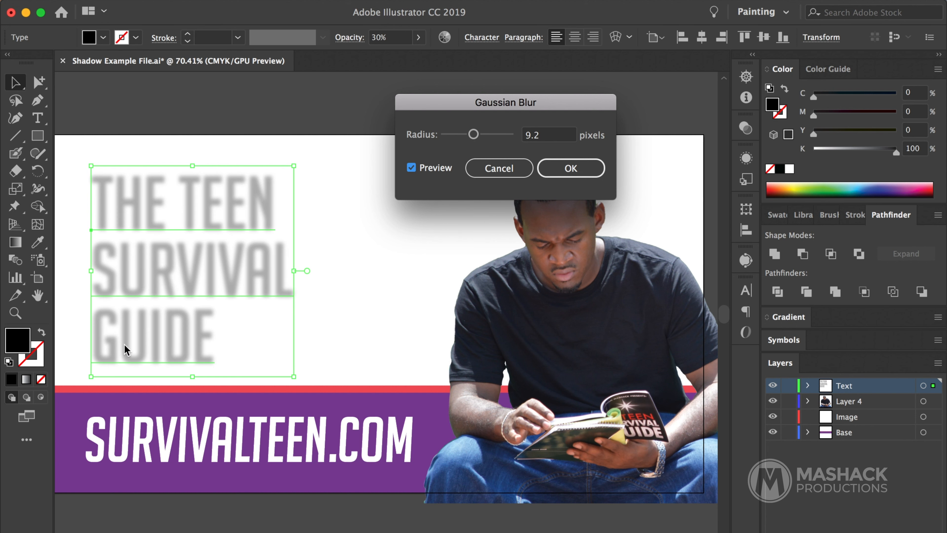
drag(475, 134, 478, 137)
click(573, 170)
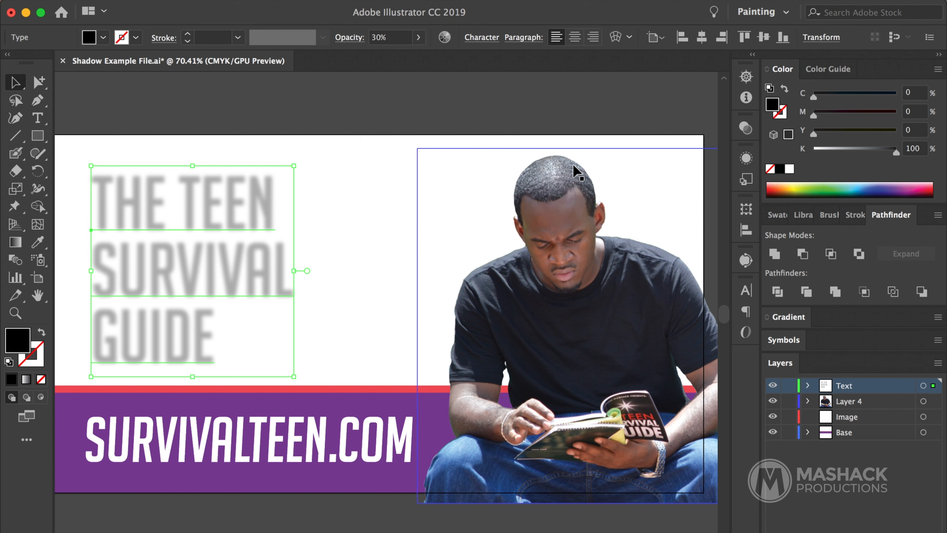
Step: Nudge the blurred heading slightly left and down to offset it as a shadow
click(260, 249)
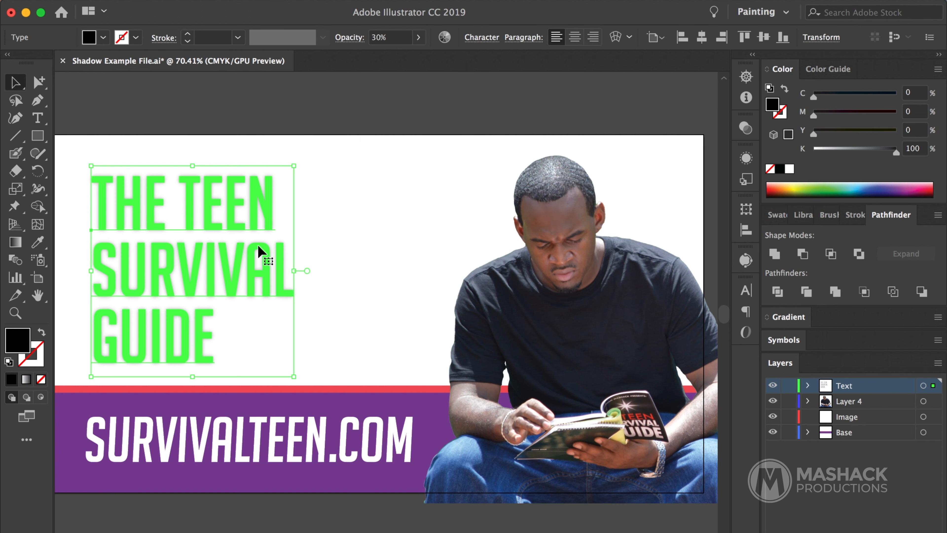
key(Left)
key(Left)
key(Left)
key(Left)
key(Left)
key(Left)
key(Left)
key(Left)
key(Left)
key(Left)
key(Left)
key(Left)
key(Left)
key(Left)
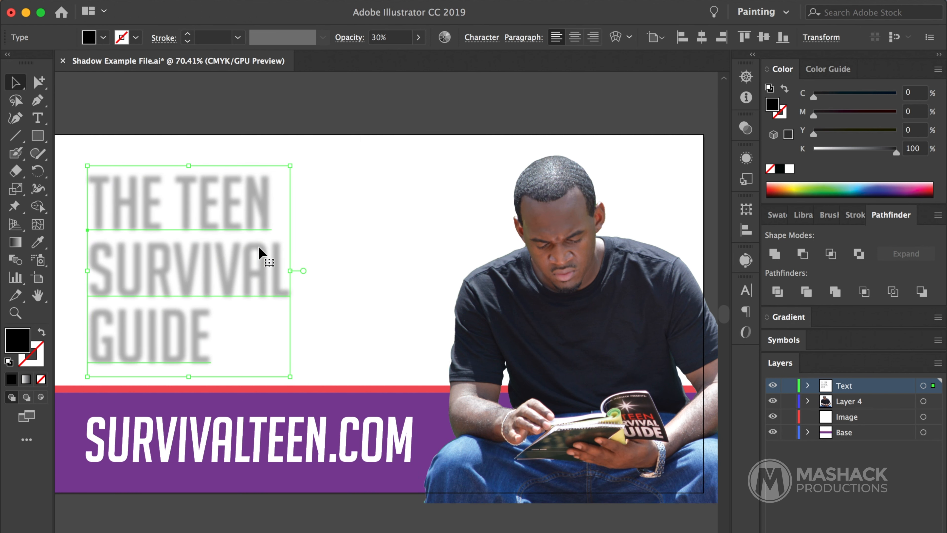
key(Left)
key(Left)
key(Left)
key(Down)
key(Down)
key(Down)
key(Down)
key(Down)
key(Down)
key(Down)
key(Down)
key(Down)
key(Down)
key(Down)
key(Down)
key(Down)
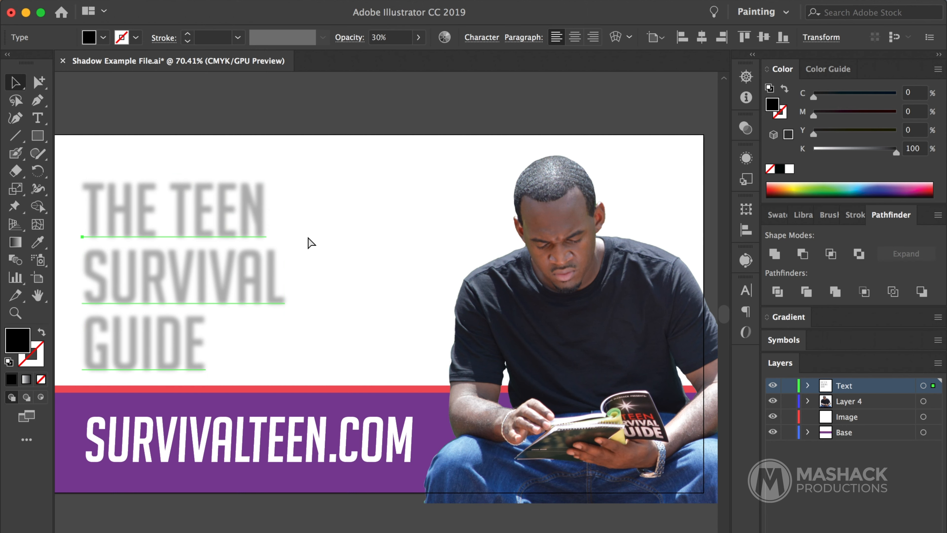
Step: Paste the purple heading in front of the blurred shadow text at its original position, and clear the selection
key(super+f)
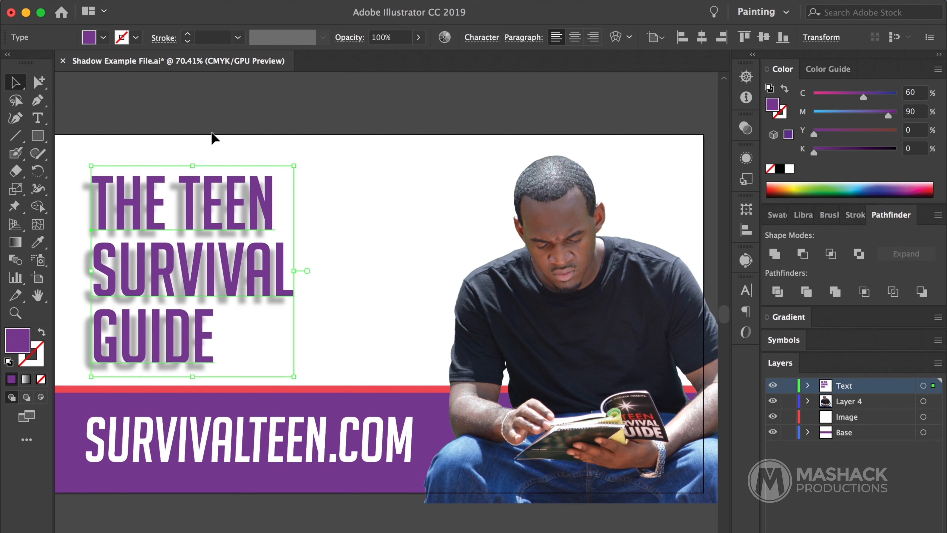
click(209, 133)
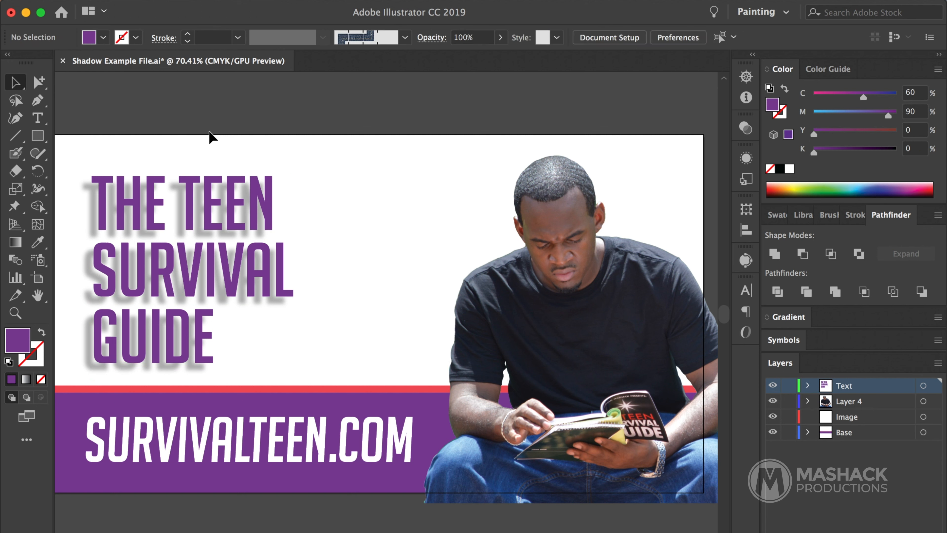
Step: Select the shadow text and nudge it up and closer to the purple heading, leaving it offset slightly to the left
click(82, 370)
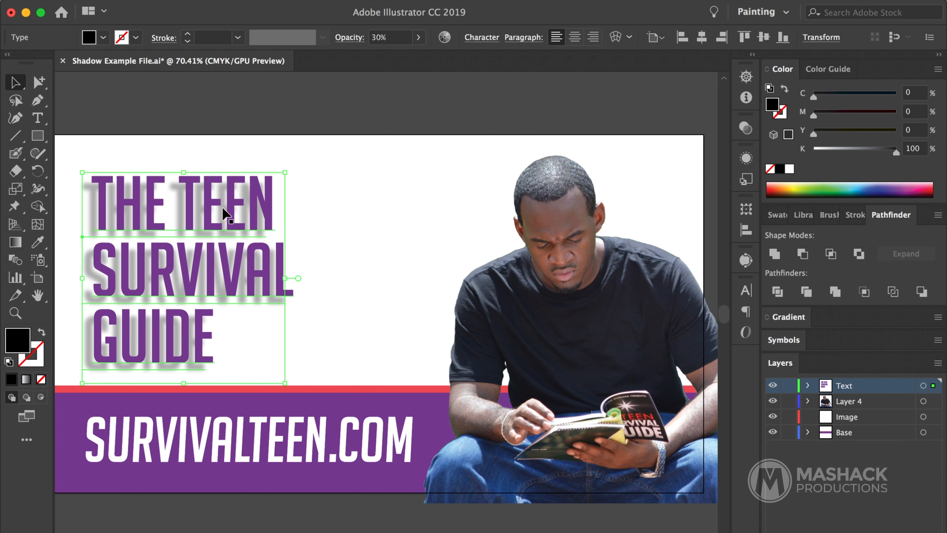
key(Up)
key(Up)
key(Up)
key(Up)
key(Up)
key(Up)
key(Up)
key(Up)
key(Up)
key(Up)
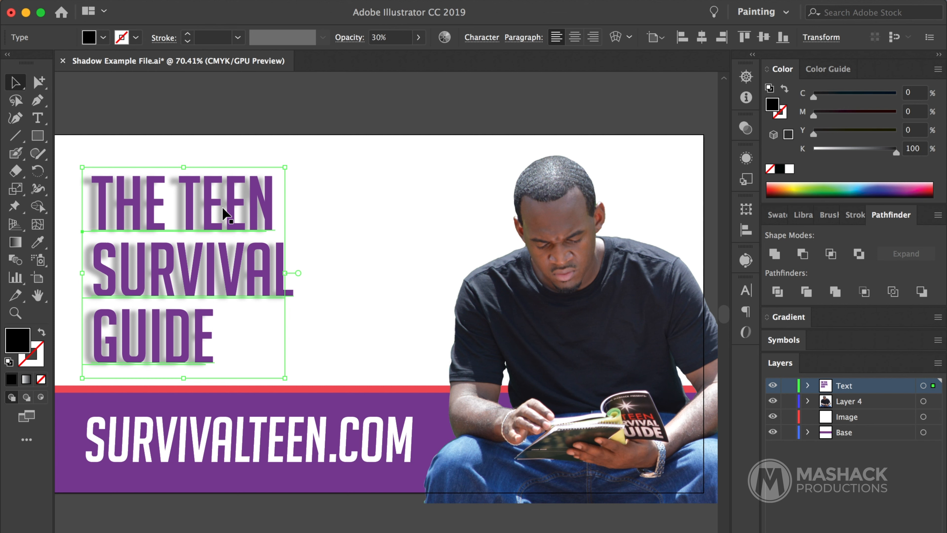
key(Right)
key(Right)
key(Right)
key(Right)
key(Right)
key(Right)
key(Right)
key(Right)
key(Right)
key(Right)
key(Up)
key(Up)
key(Up)
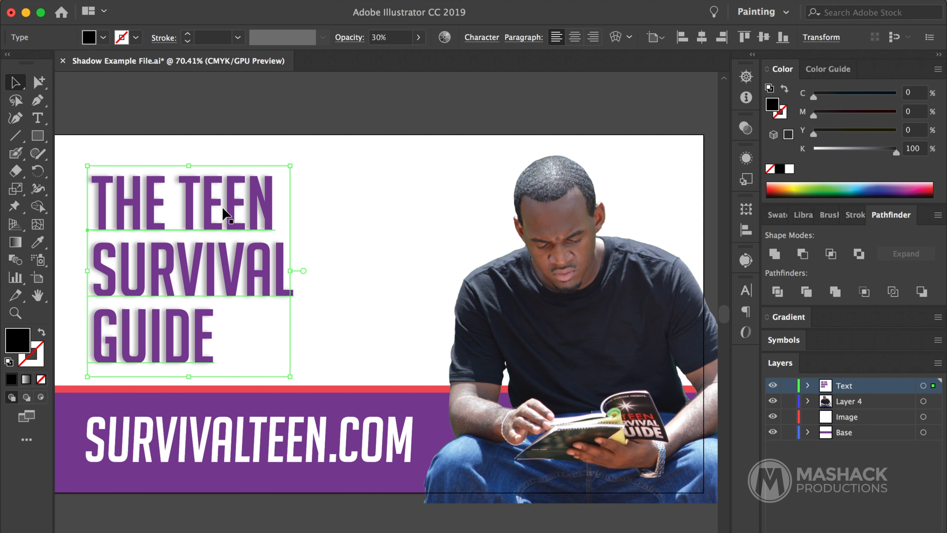
key(Left)
key(Left)
key(Left)
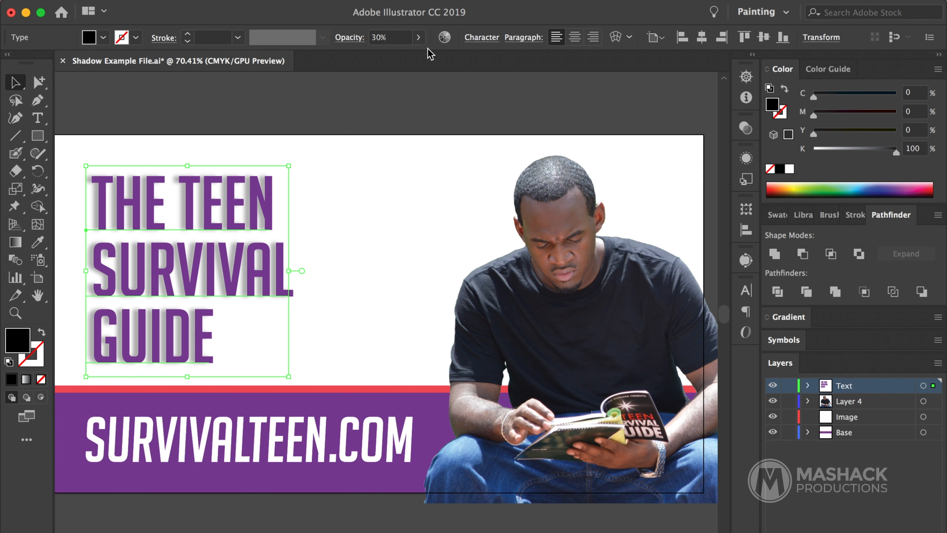
Step: Lower the shadow text's opacity slightly and clear the selection
click(418, 38)
click(377, 56)
drag(377, 59, 373, 59)
click(338, 135)
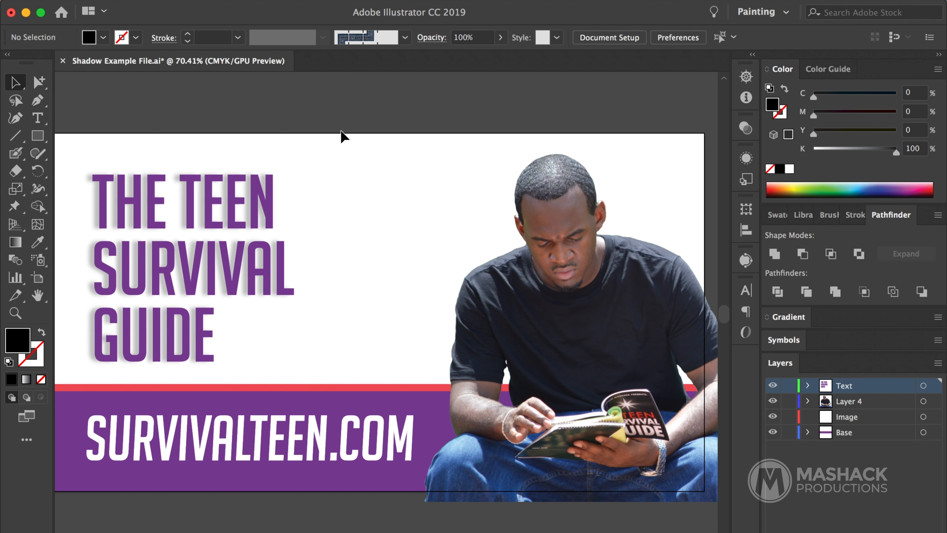
scroll(340, 129, up, 2)
scroll(340, 129, left, 3)
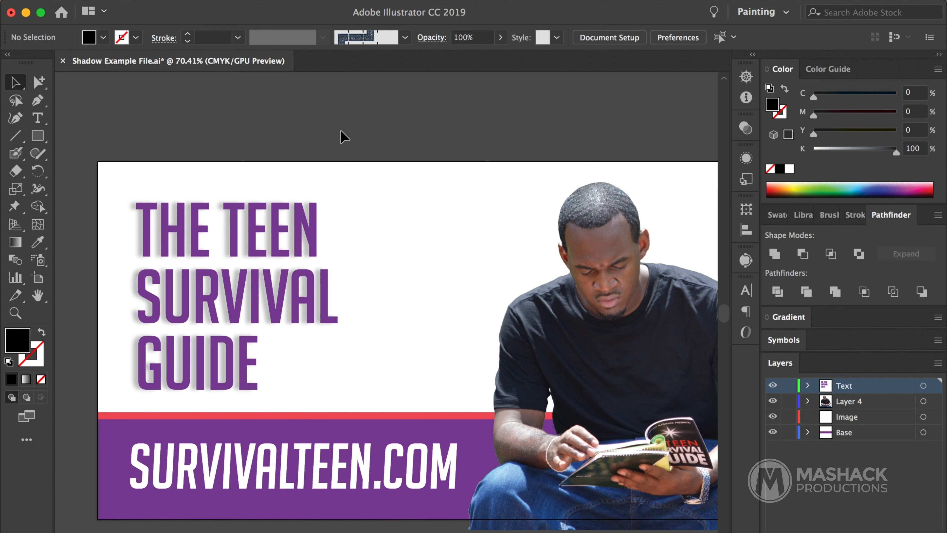
scroll(341, 130, down, 2)
scroll(340, 131, right, 2)
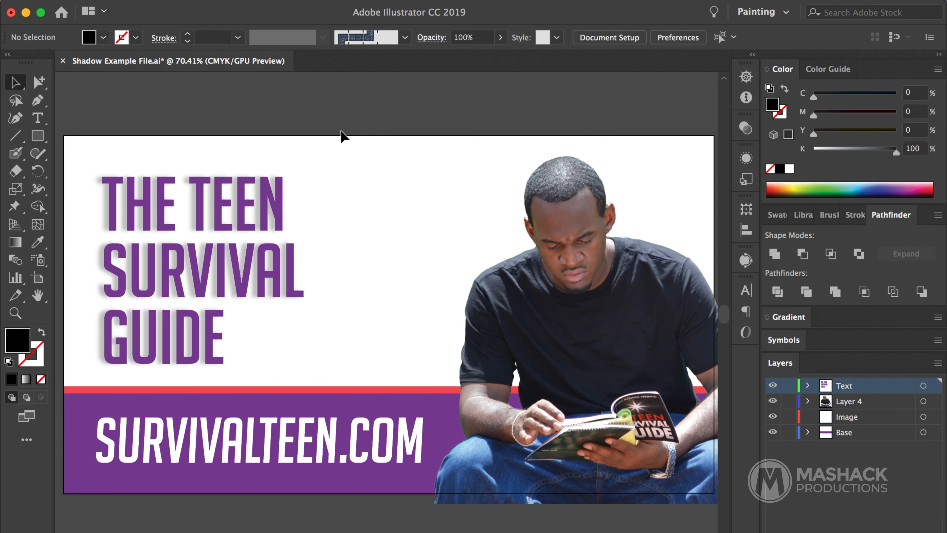
scroll(341, 132, down, 1)
scroll(341, 132, down, 3)
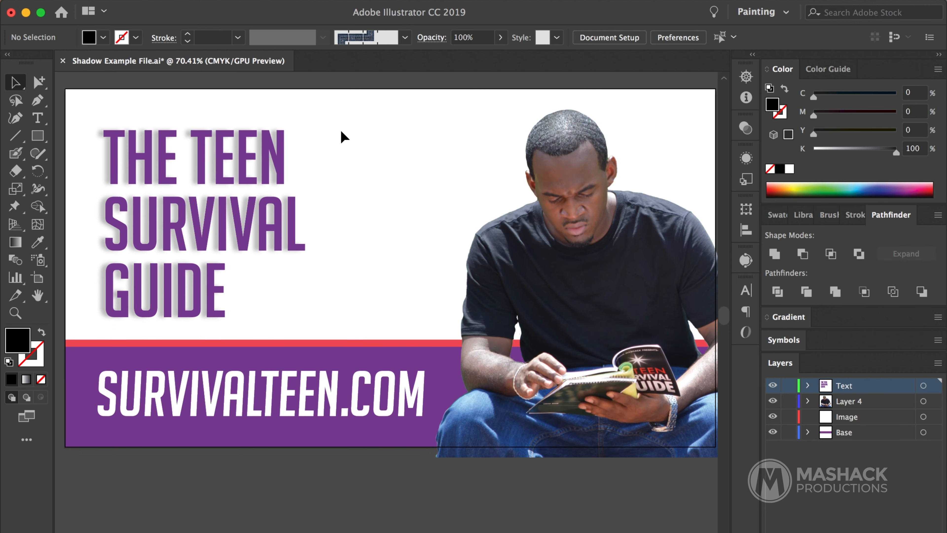
scroll(341, 131, up, 2)
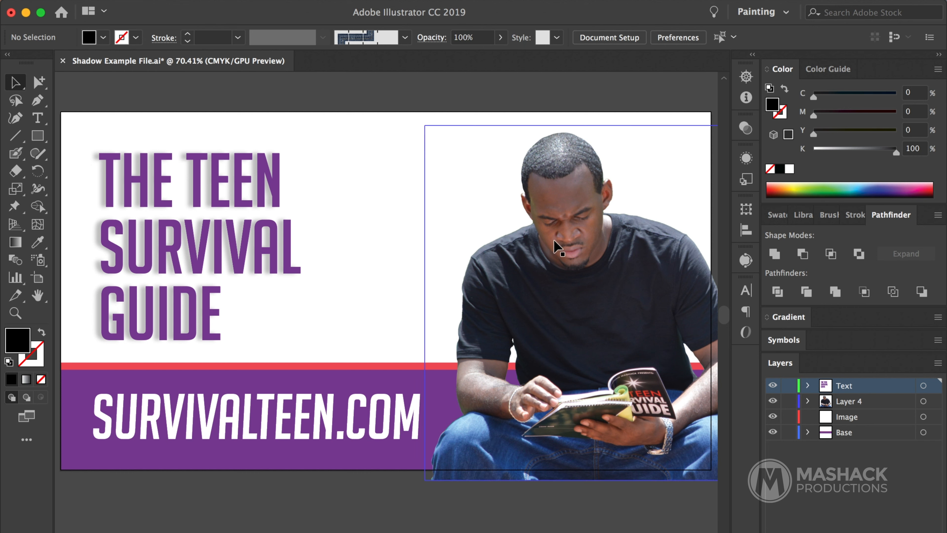
Step: Preview a drop shadow effect on the photo of the reading man and dismiss it without applying
click(581, 241)
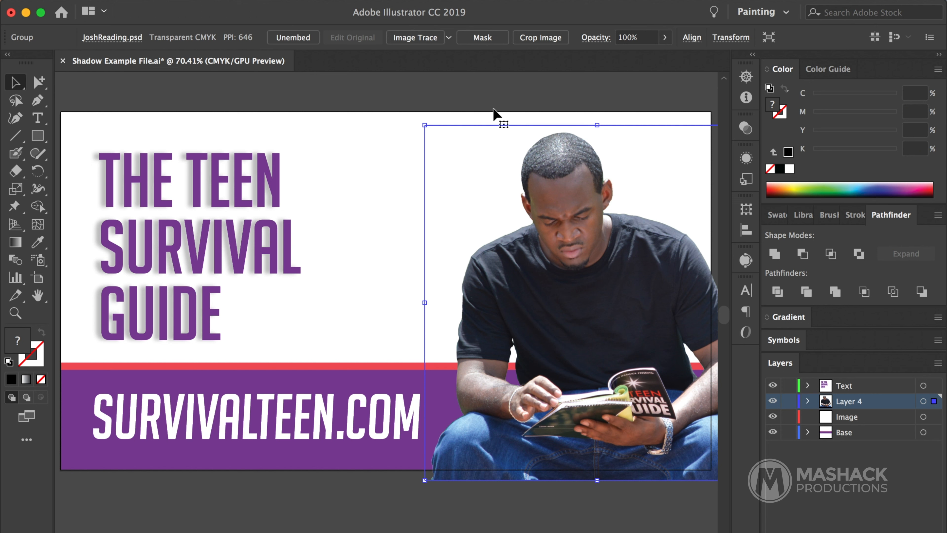
click(327, 2)
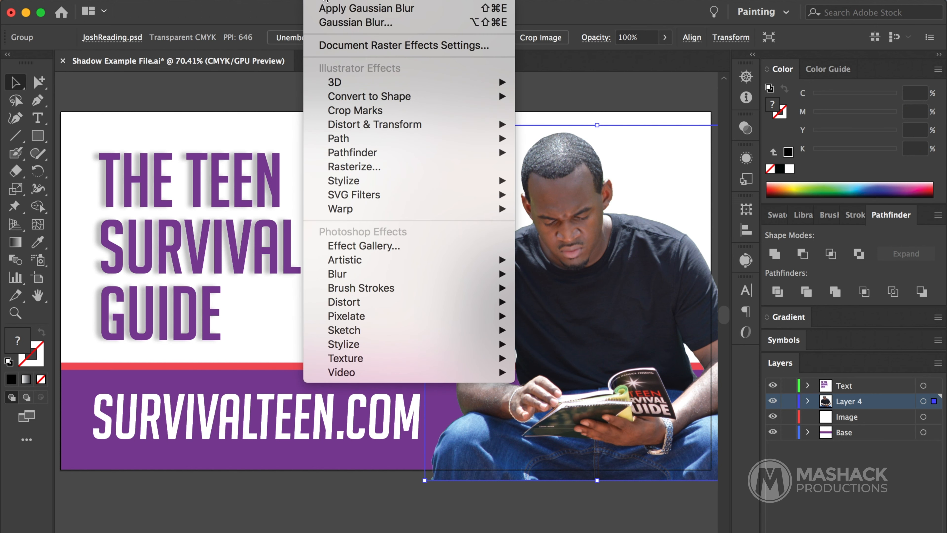
mouse_move(350, 180)
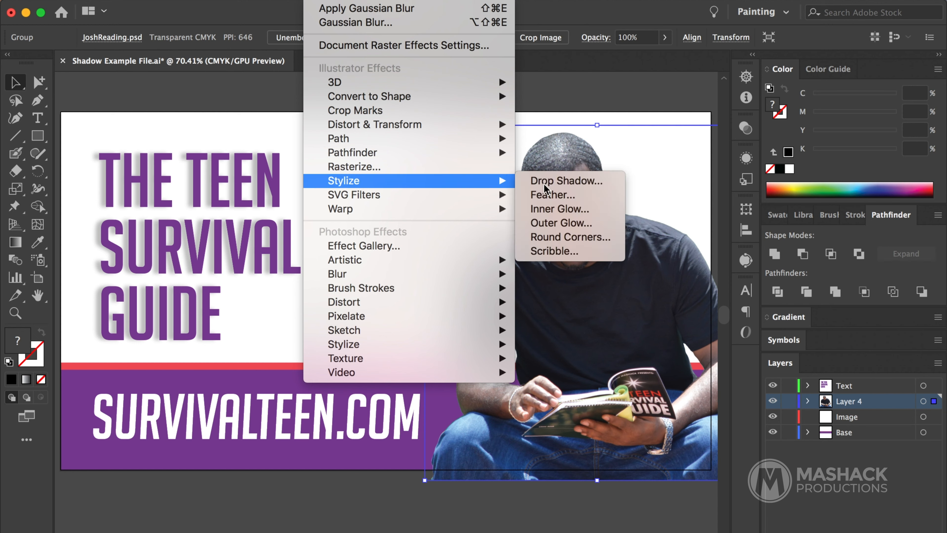
click(584, 180)
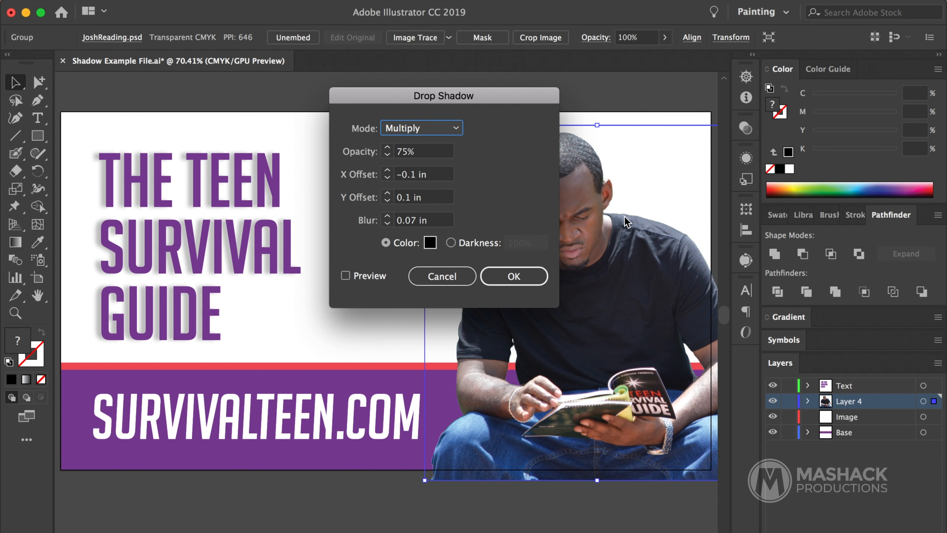
click(347, 276)
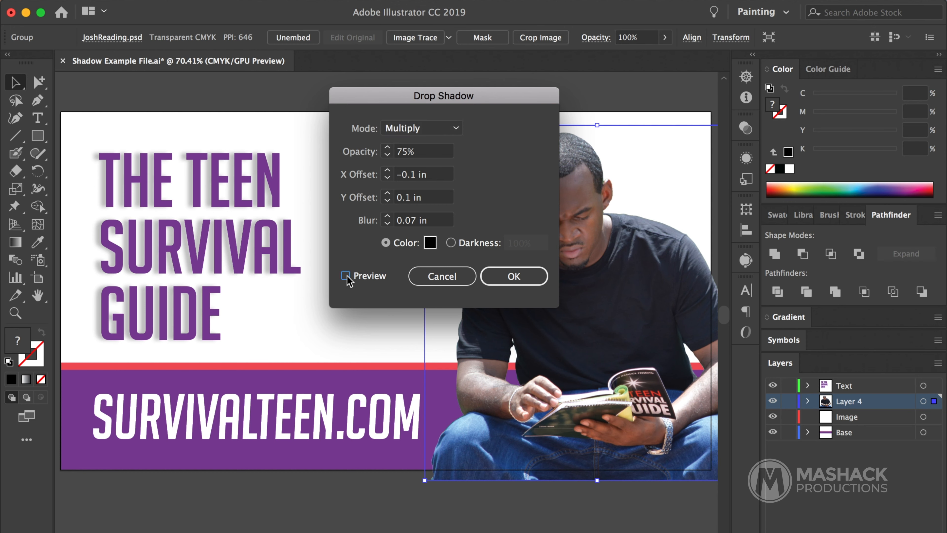
drag(508, 96, 840, 84)
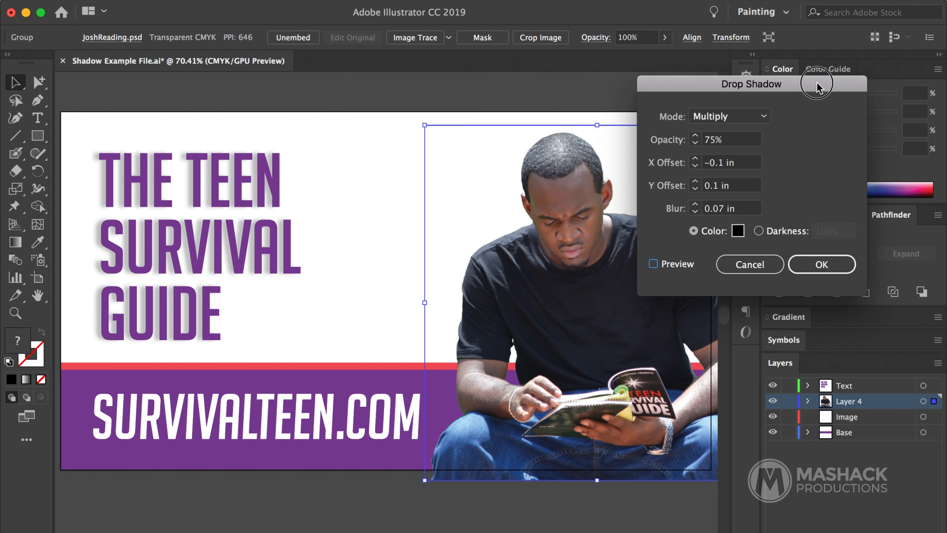
click(653, 261)
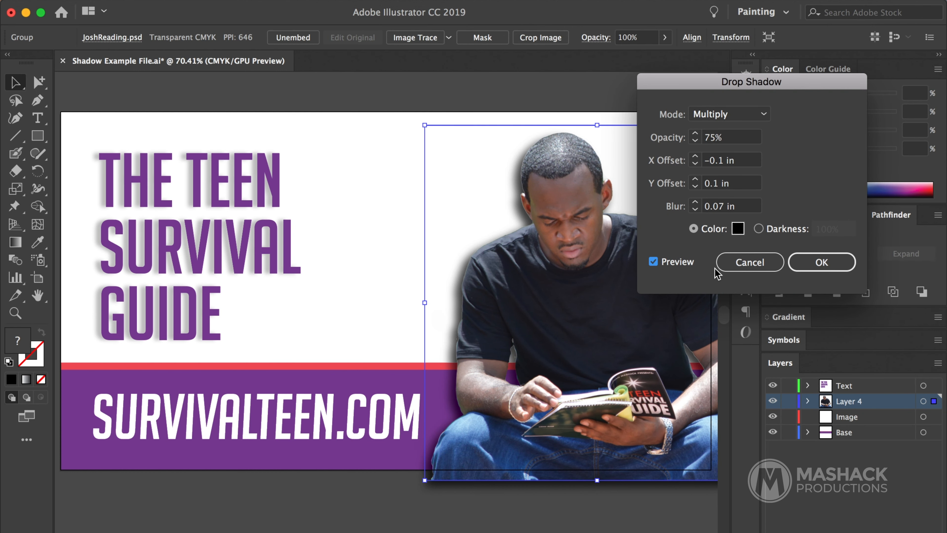
click(735, 259)
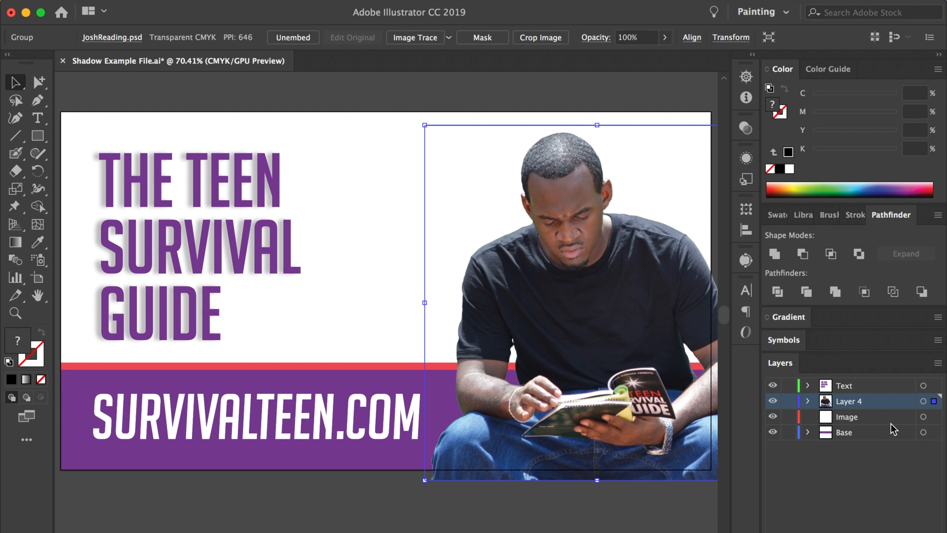
Step: Copy the photo, lock and hide Layer 4, and paste the copy in place on the Image layer
key(super+shift+b)
key(super+shift+b)
click(788, 400)
click(857, 417)
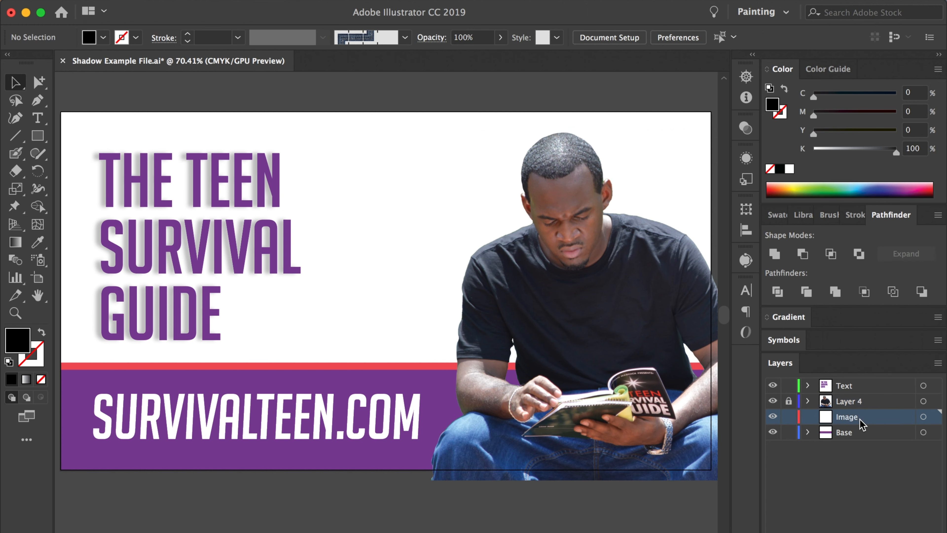
click(773, 401)
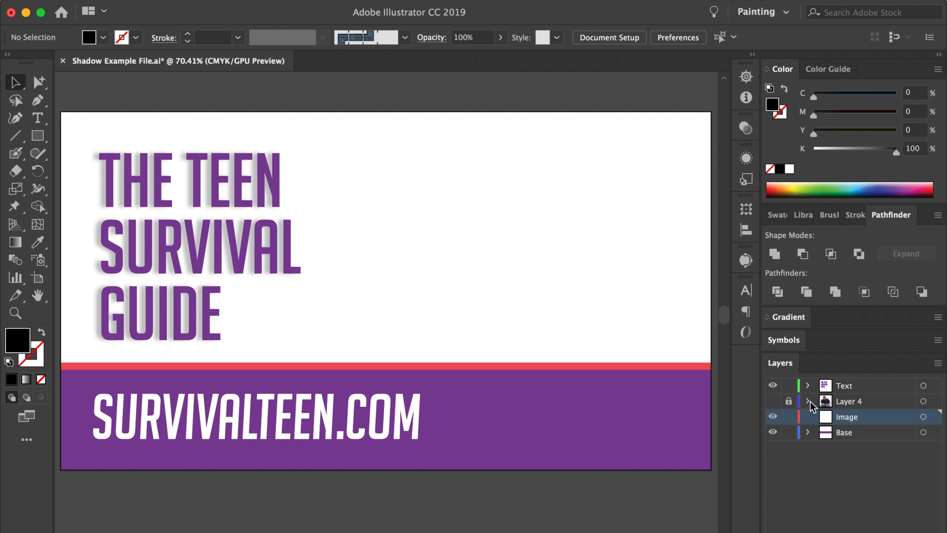
key(super+f)
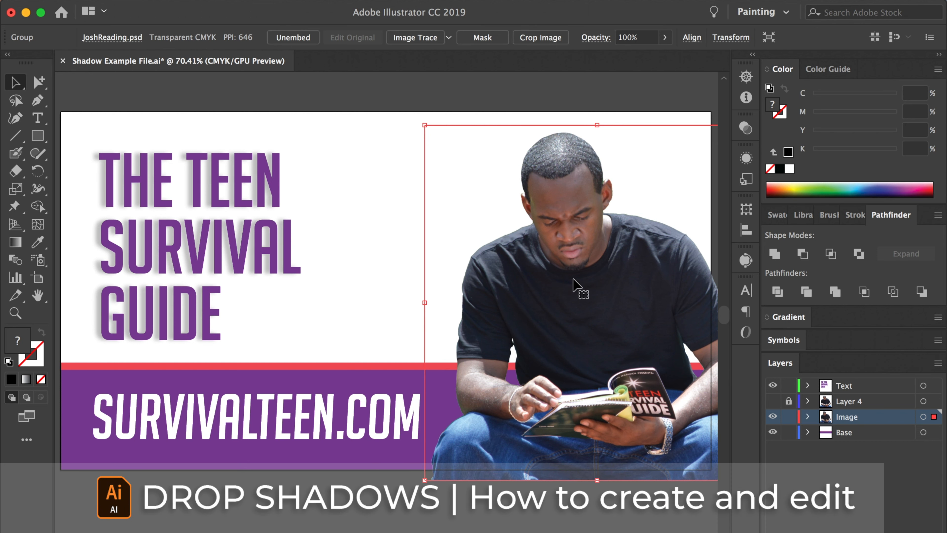
click(586, 281)
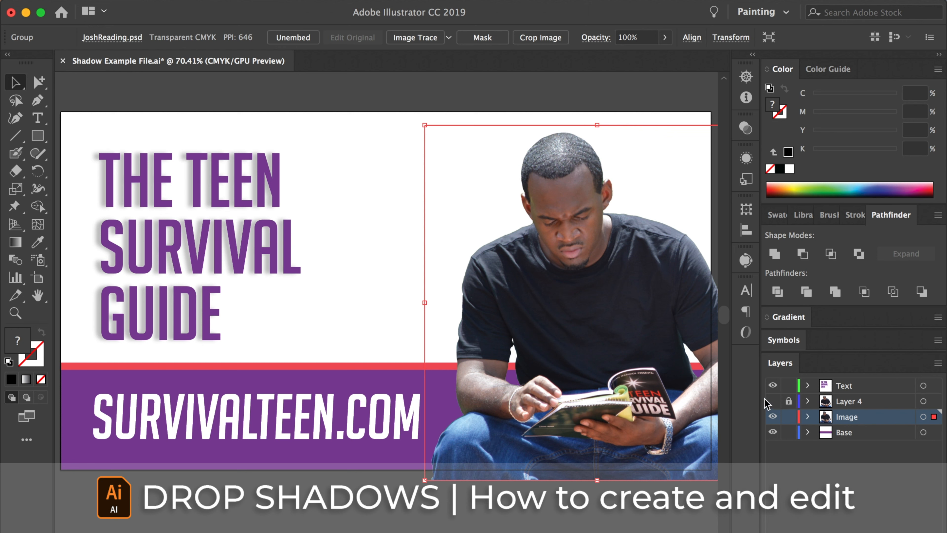
Step: Offset the pasted photo copy slightly to the left and down from its original position
click(772, 402)
drag(582, 299, 577, 299)
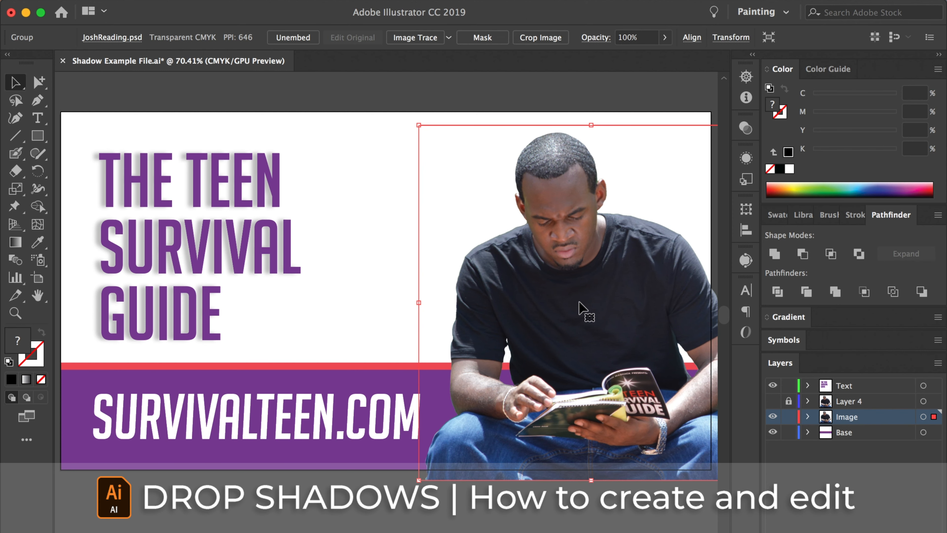
key(Down)
key(Down)
key(Down)
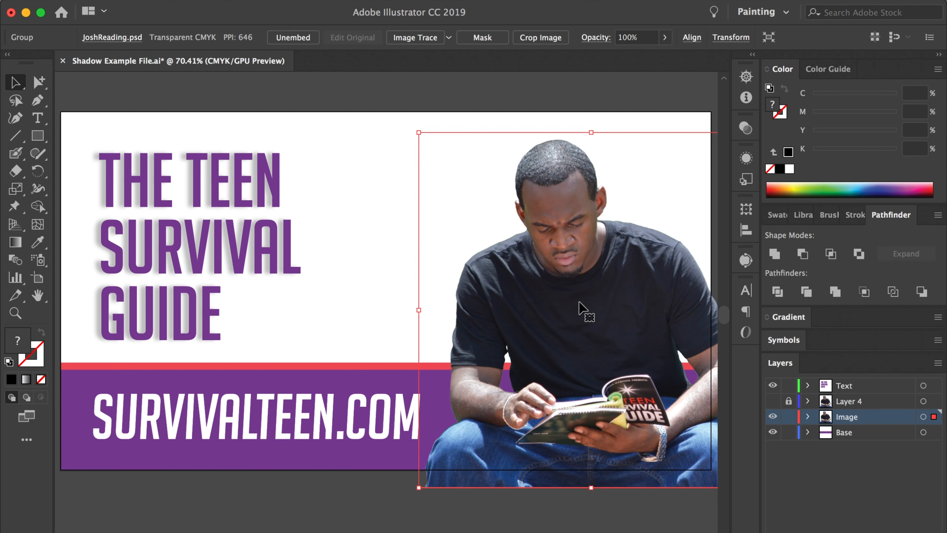
key(Up)
key(Up)
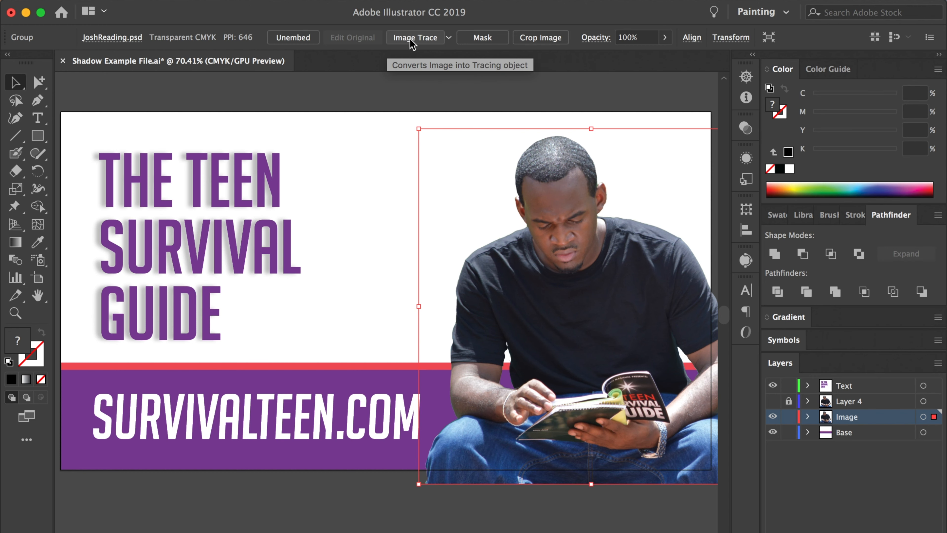
Step: Trace the photo copy with the Silhouettes preset of Image Trace to turn it into a black shape
click(432, 39)
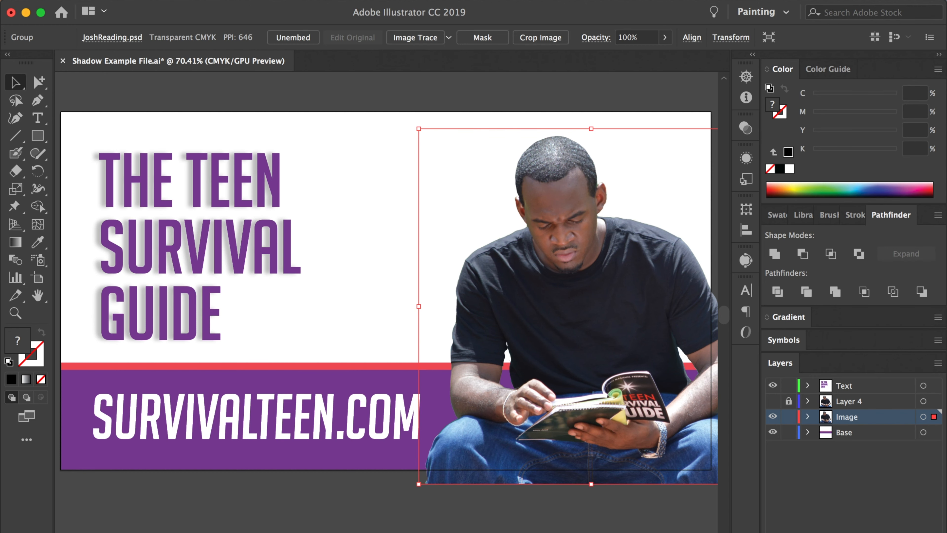
click(406, 0)
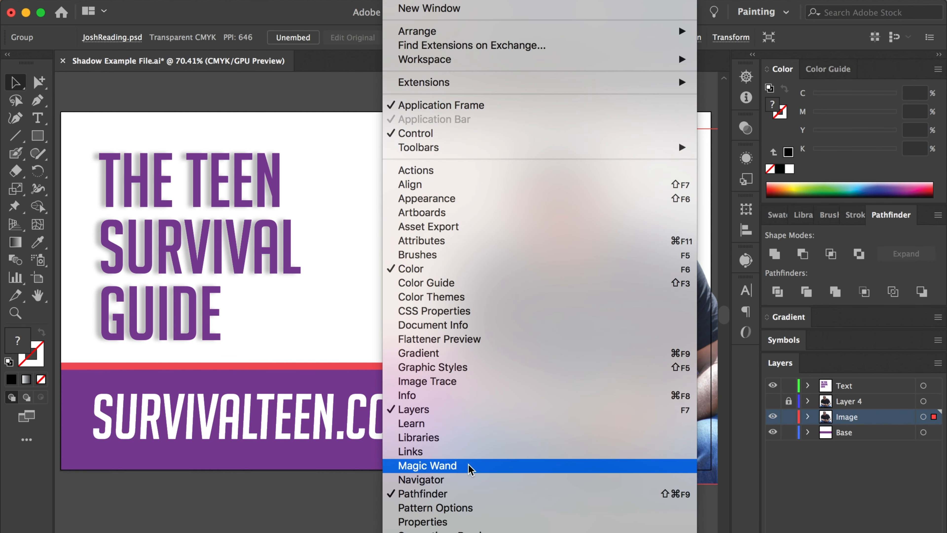
click(457, 382)
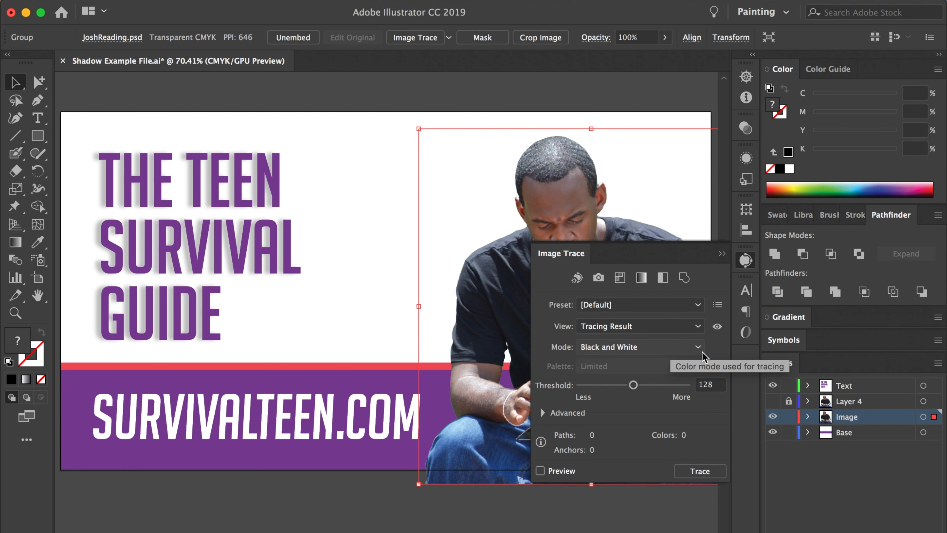
click(694, 310)
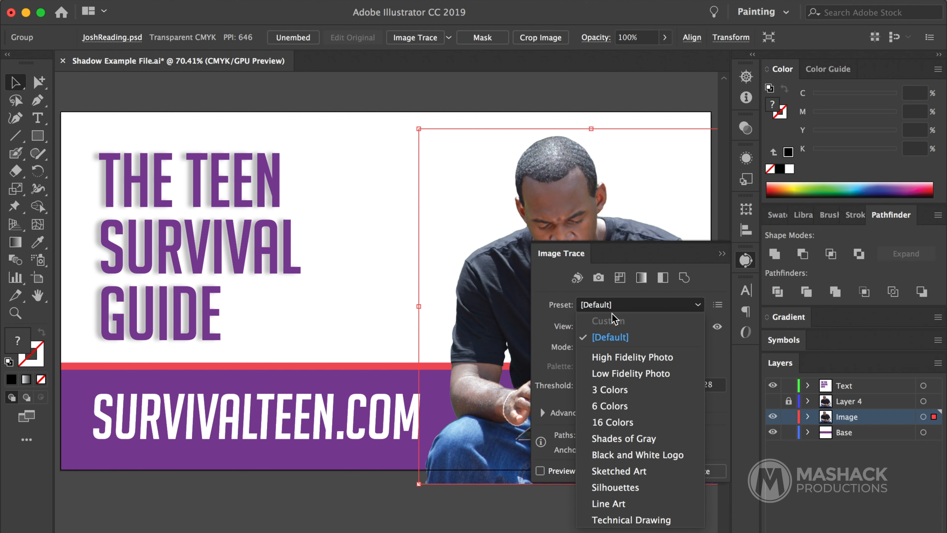
click(616, 487)
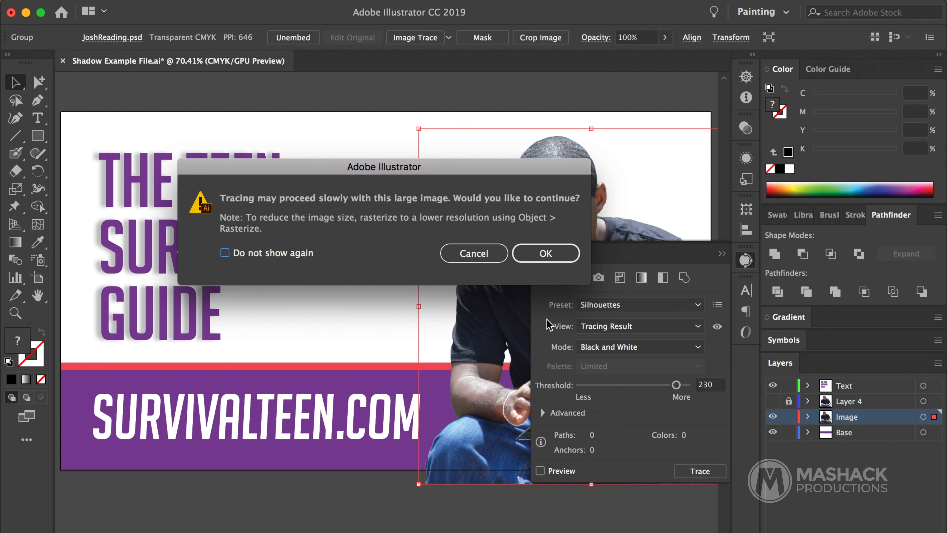
click(540, 253)
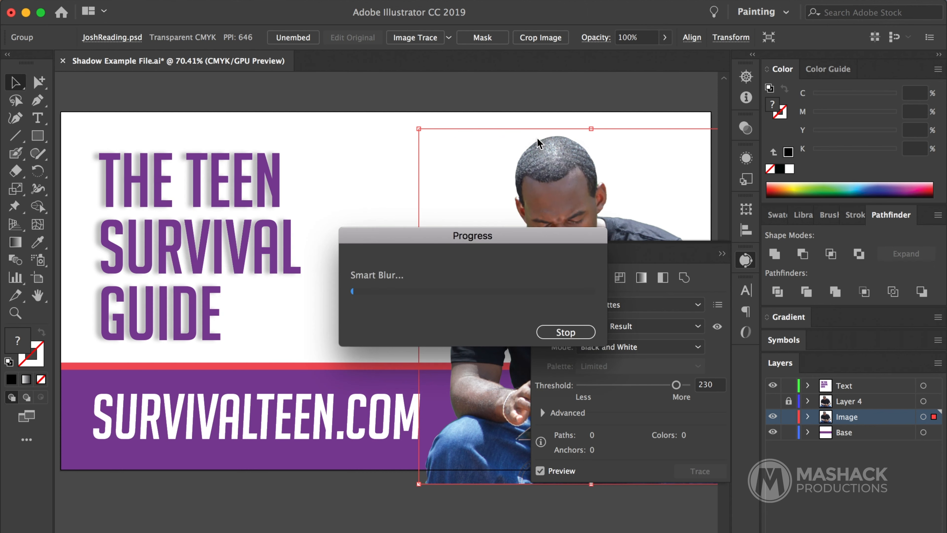
click(721, 254)
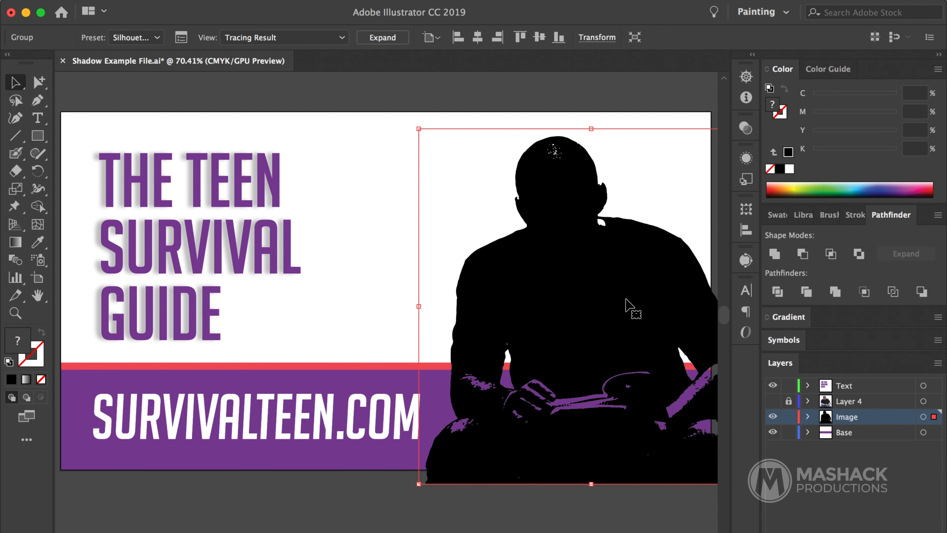
Step: Examine the traced silhouette's head, neck, arms and hands up close
scroll(626, 306, right, 6)
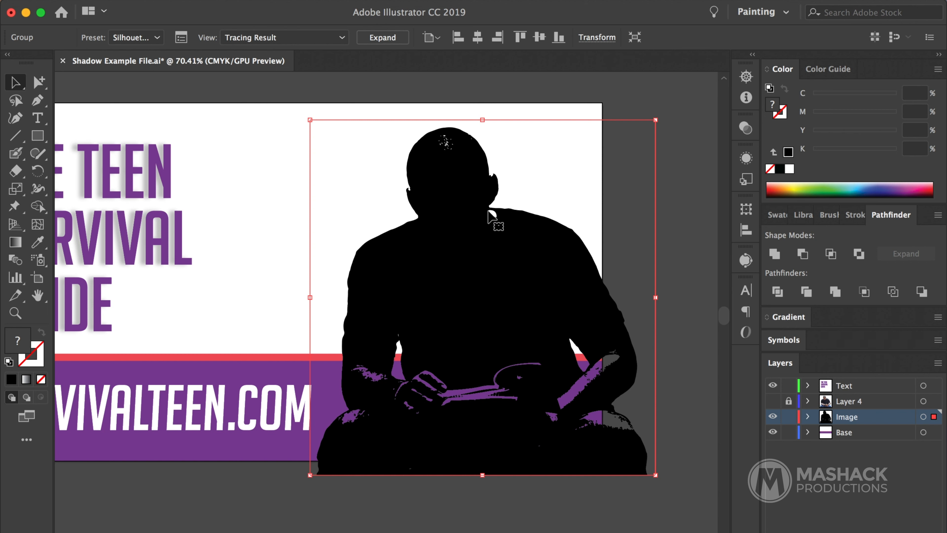
click(15, 312)
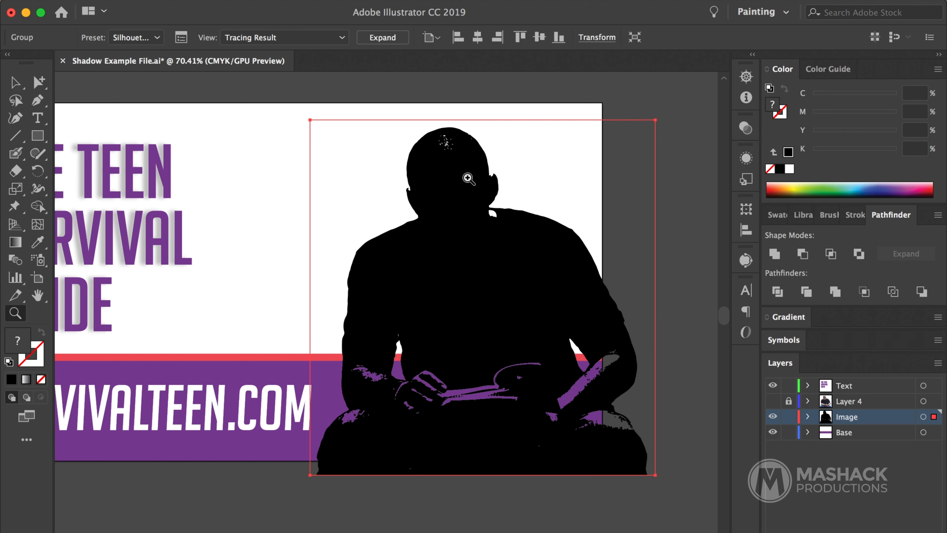
drag(488, 170, 653, 343)
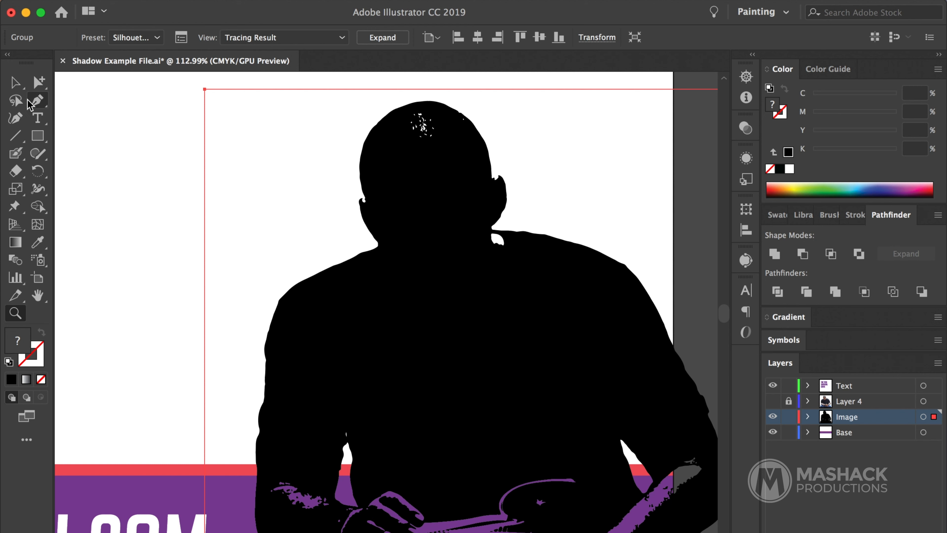
scroll(310, 300, down, 3)
scroll(309, 299, down, 5)
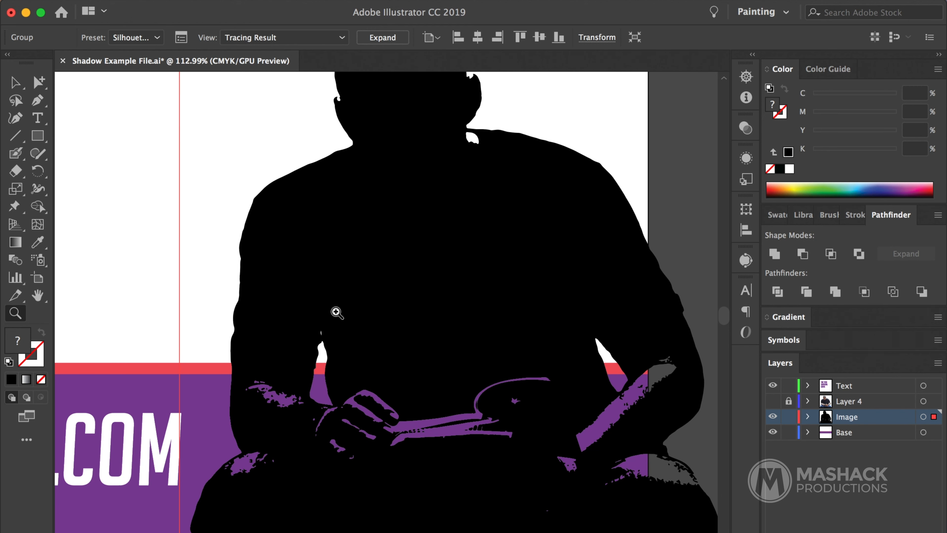
key(super+0)
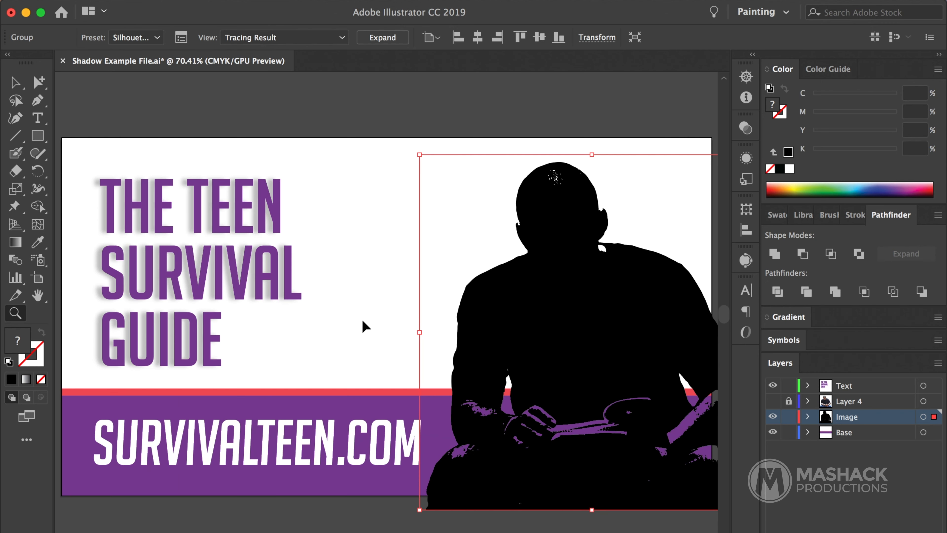
scroll(363, 321, right, 5)
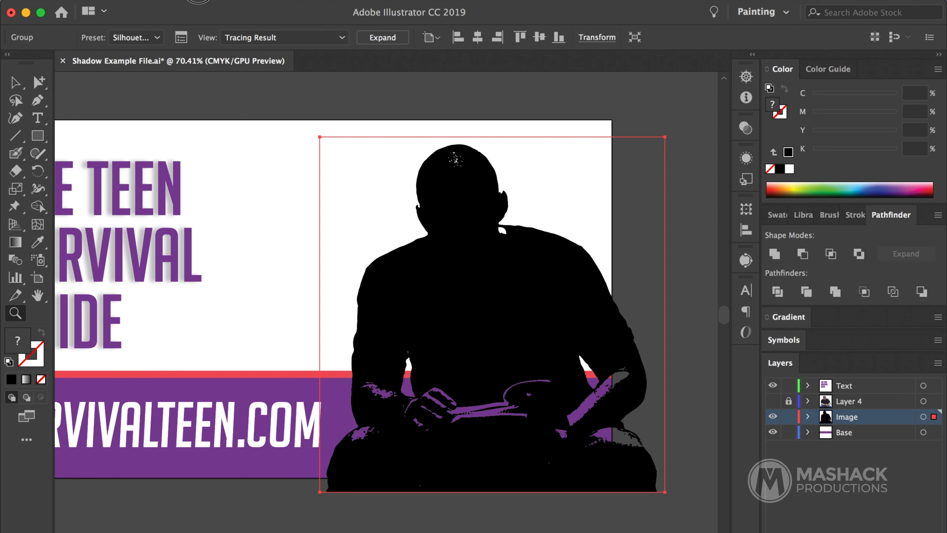
Step: Expand the traced silhouette into editable paths with the Object and Fill options on
click(198, 2)
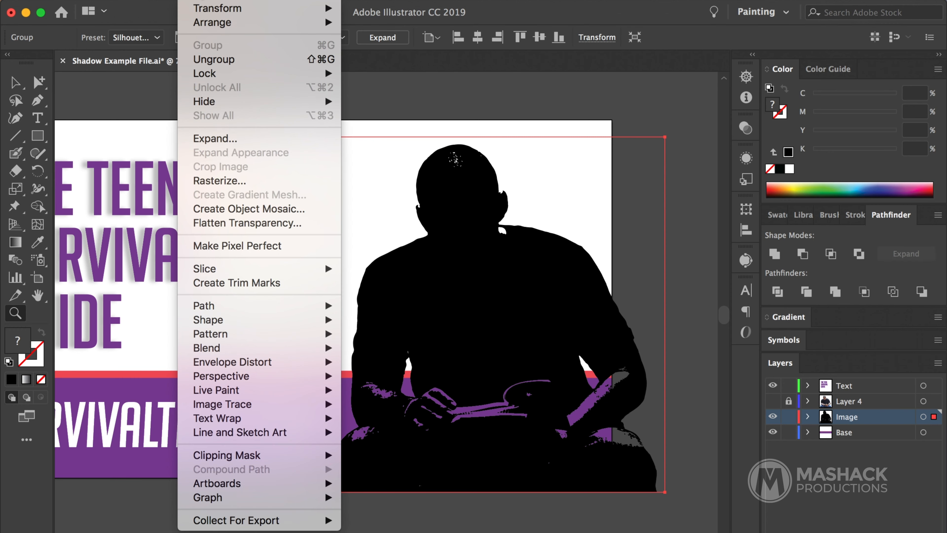
click(215, 139)
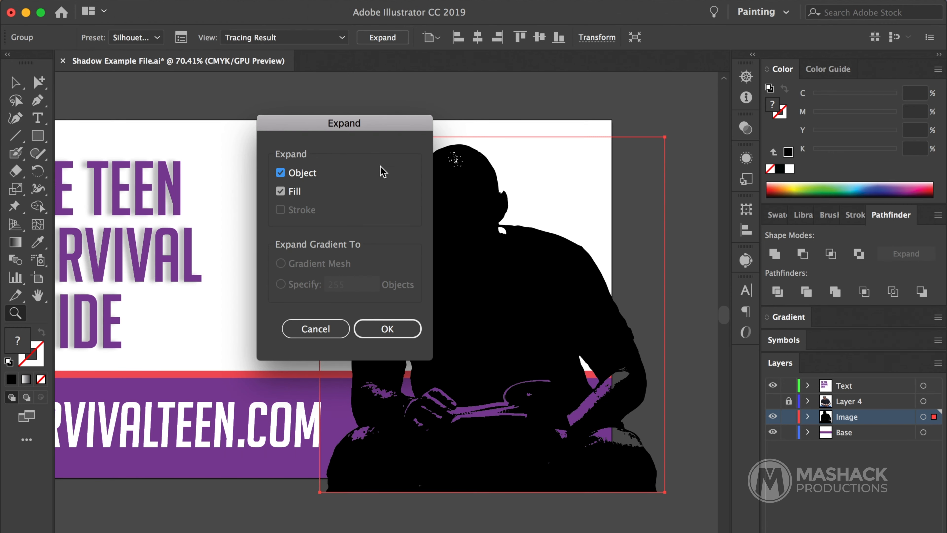
click(376, 327)
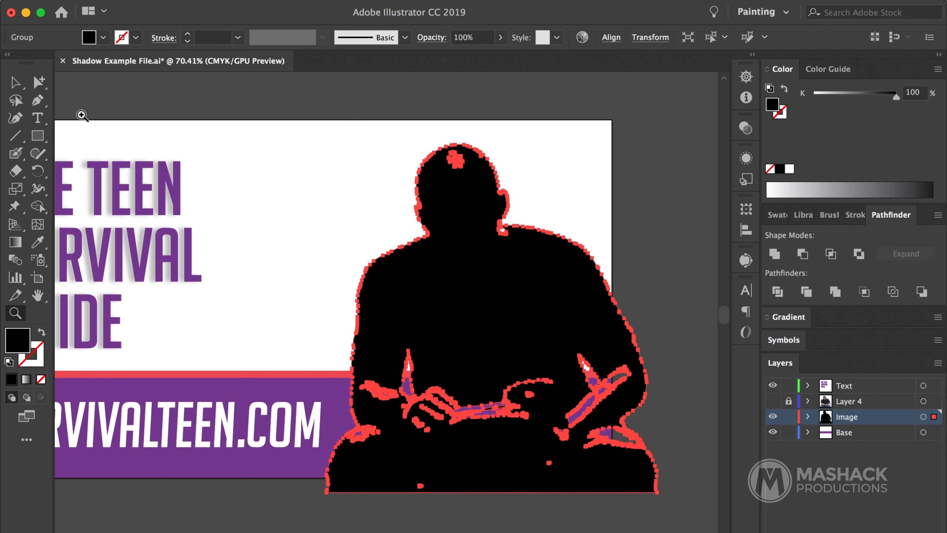
click(11, 87)
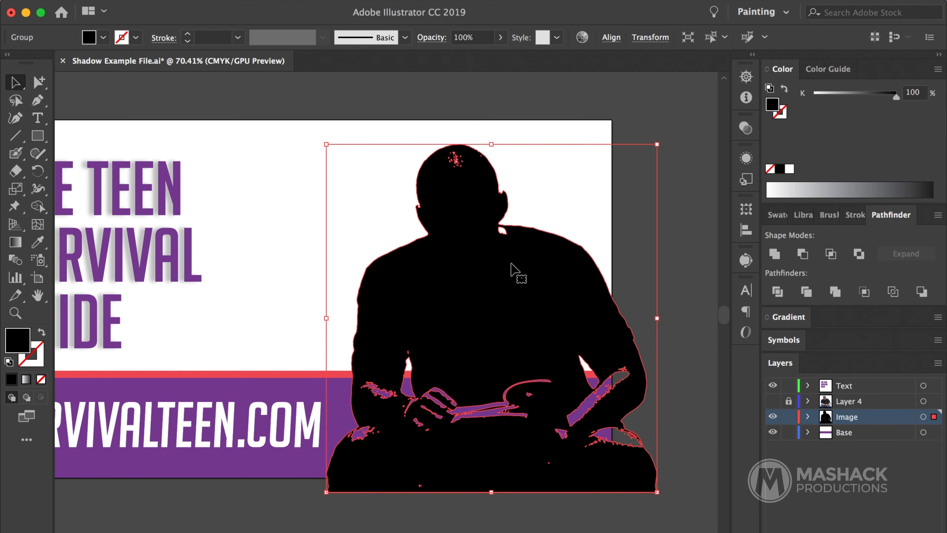
Step: Float Pathfinder over the canvas, apply Unite to the expanded silhouette, and clear the selection
click(705, 265)
click(577, 314)
click(411, 2)
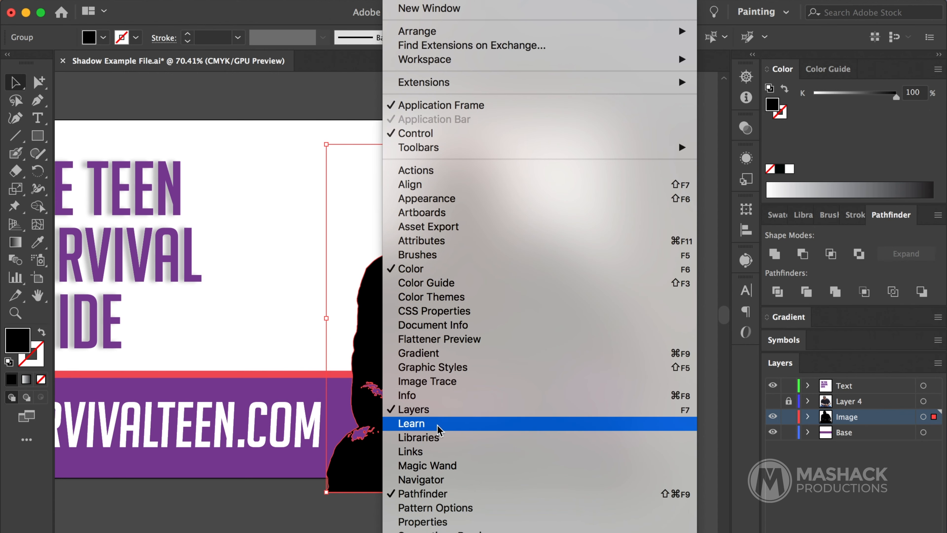
click(906, 215)
drag(906, 216, 600, 89)
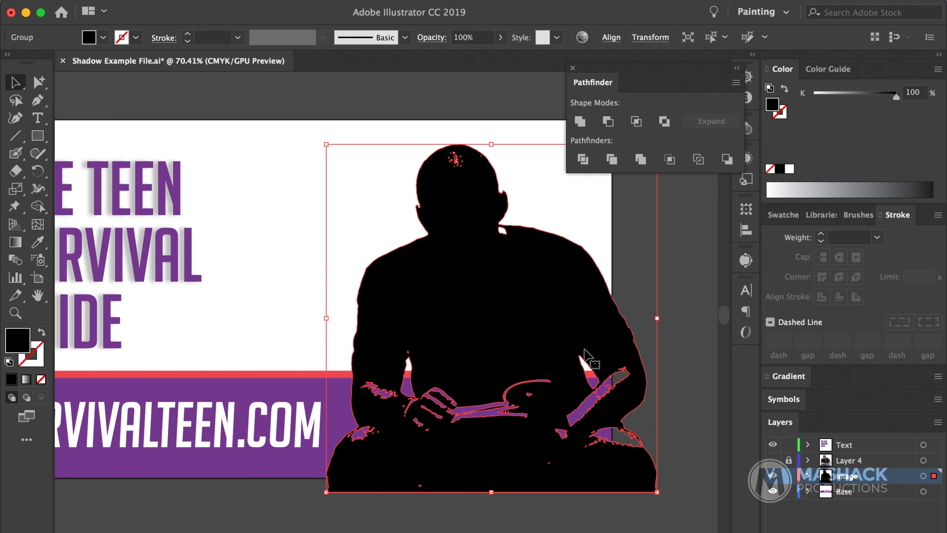
click(581, 121)
click(680, 211)
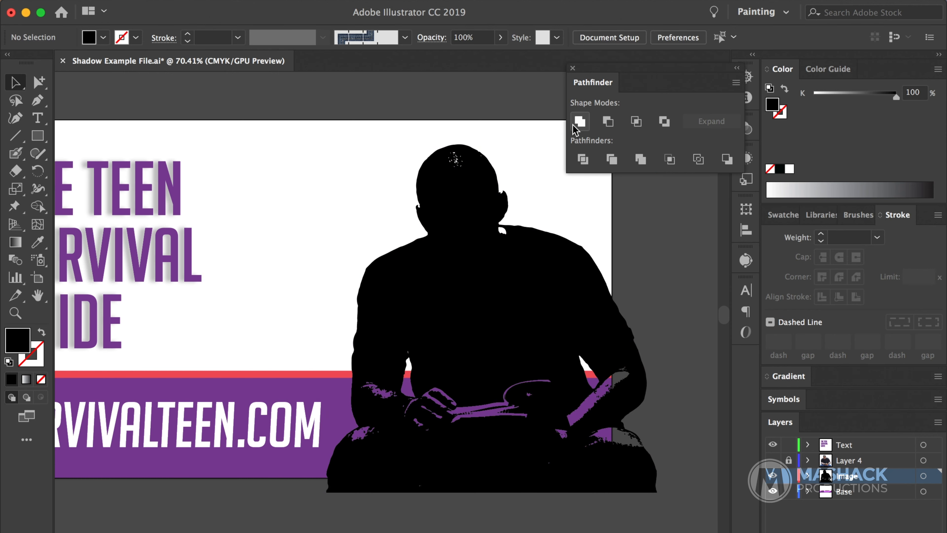
Step: Try to close the silhouette's inner holes with the Pathfinder Unite and Merge operations, and undo it
click(509, 268)
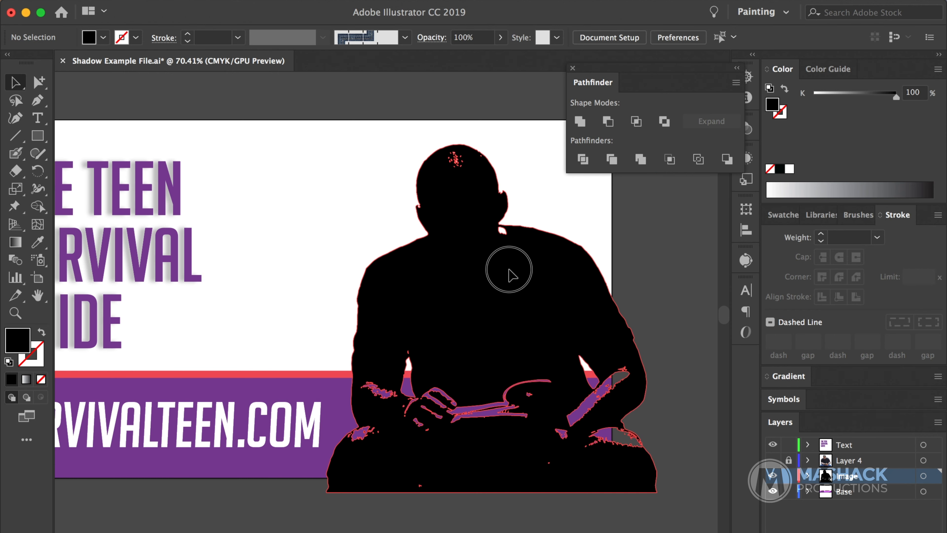
click(580, 123)
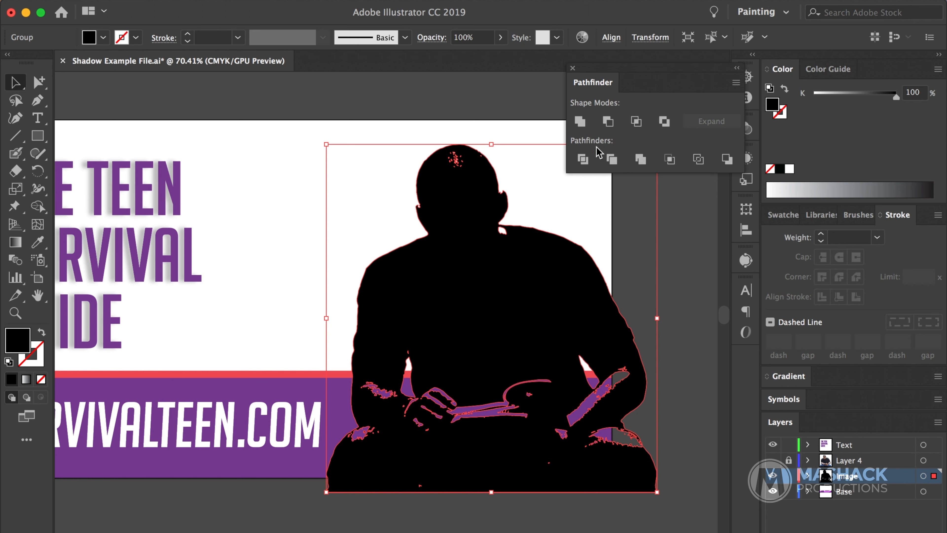
click(641, 160)
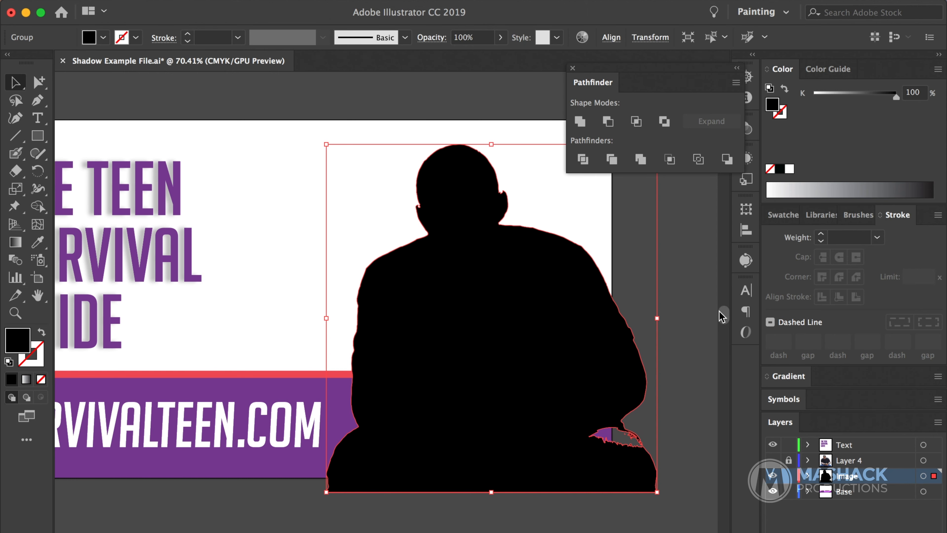
click(689, 308)
key(super+z)
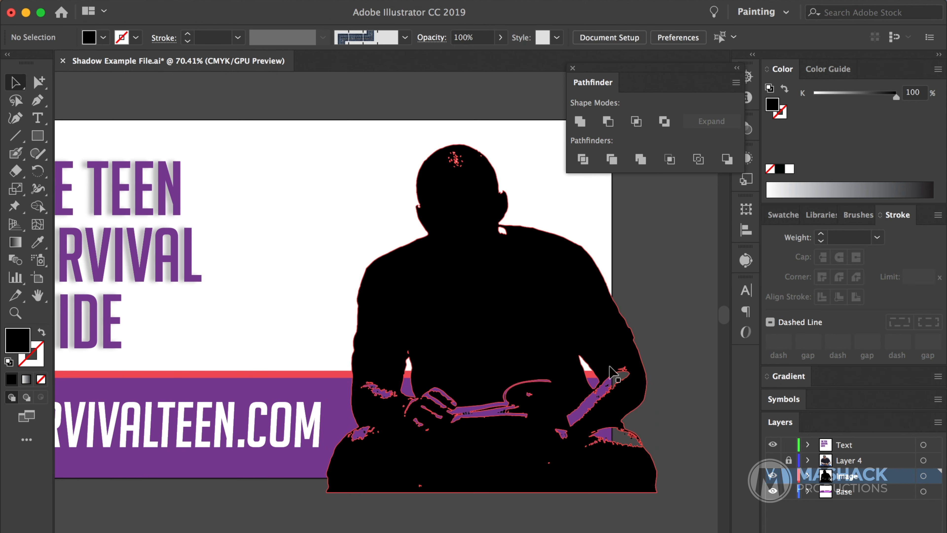
Step: Isolate the silhouette's compound path, cut out the two gap shapes between the arms and torso, and exit isolation
double_click(595, 378)
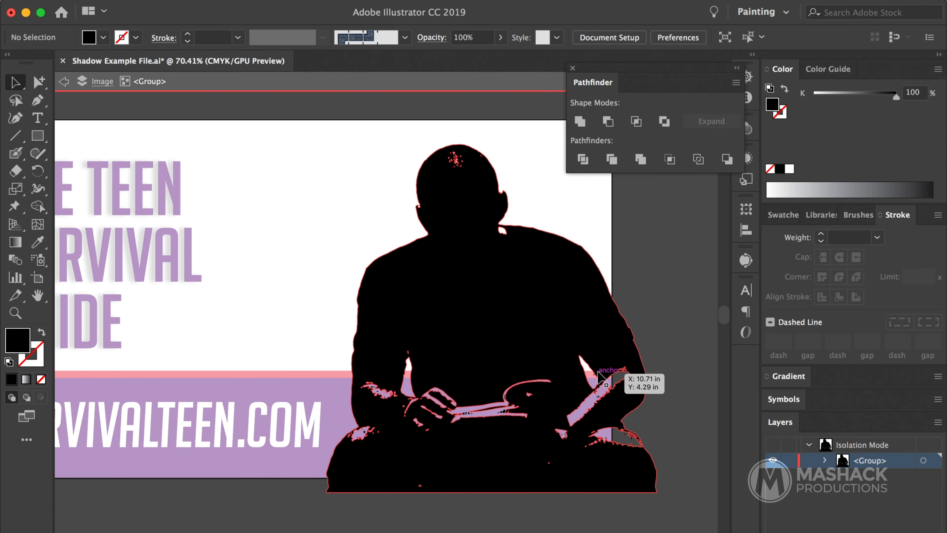
click(416, 363)
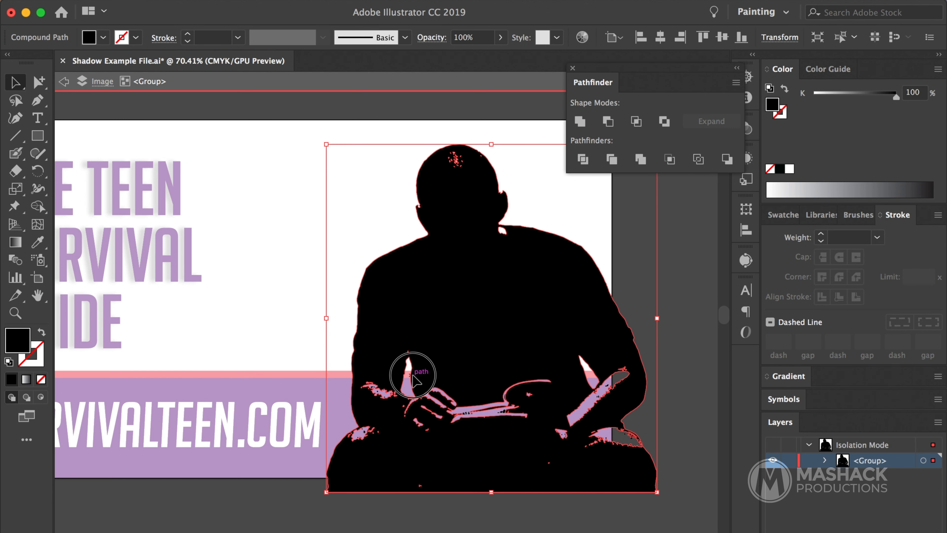
double_click(413, 376)
click(410, 378)
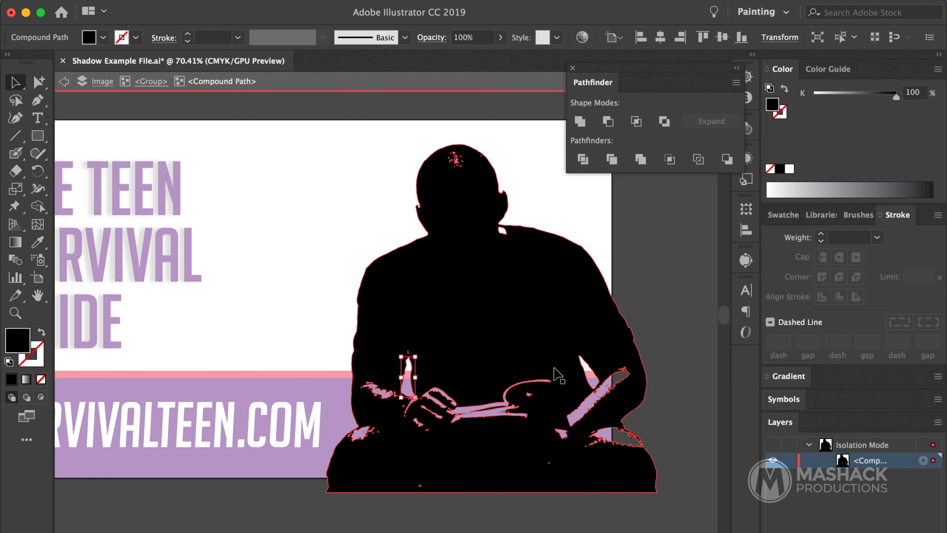
shift+click(586, 380)
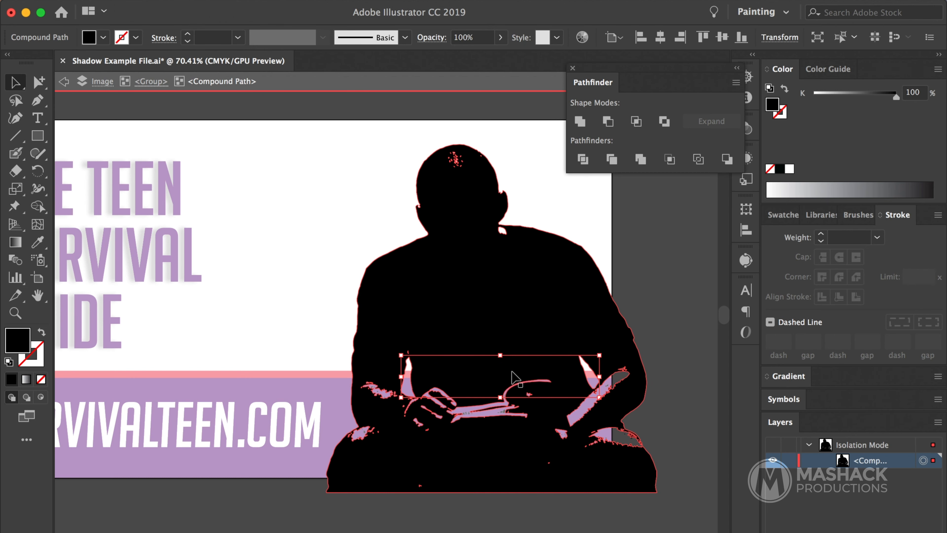
key(super)
click(630, 412)
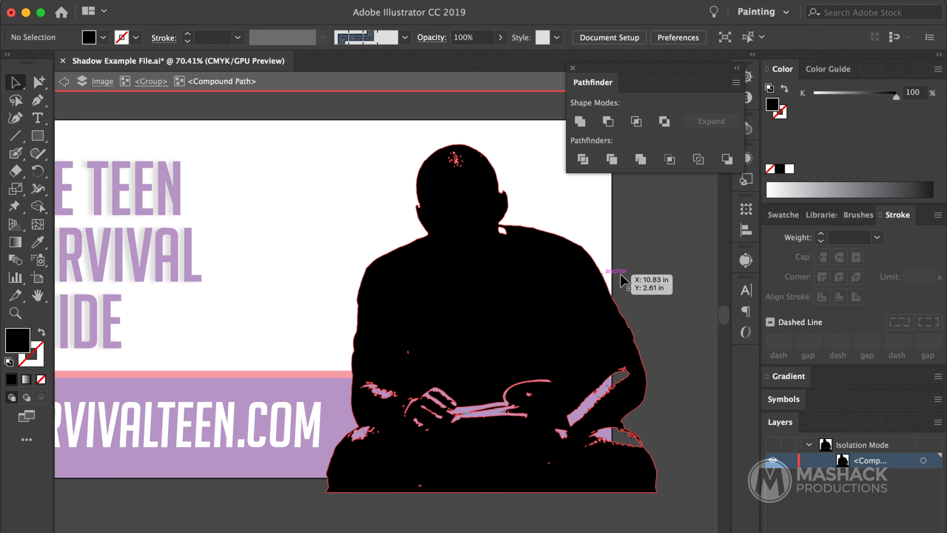
double_click(649, 259)
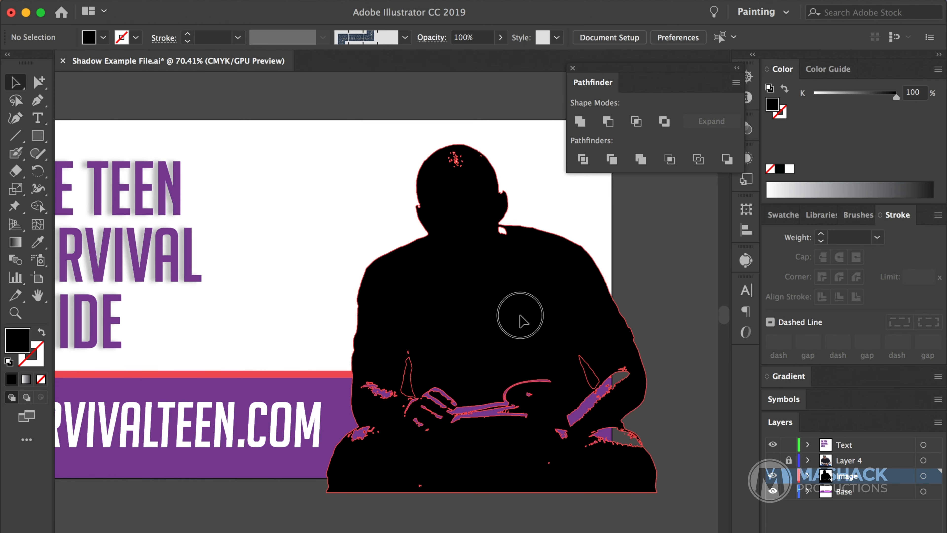
Step: Unite the silhouette group to fill its inner holes and clear the selection
click(521, 319)
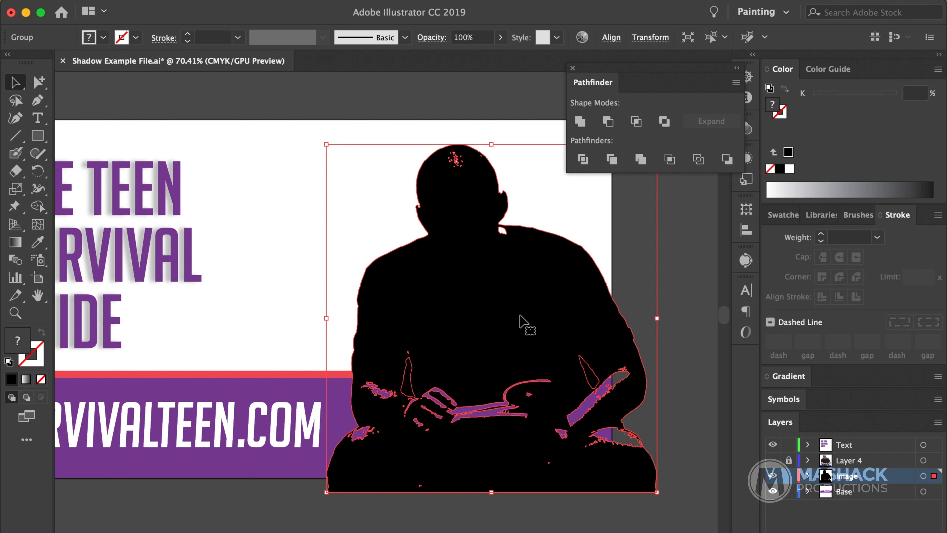
click(580, 123)
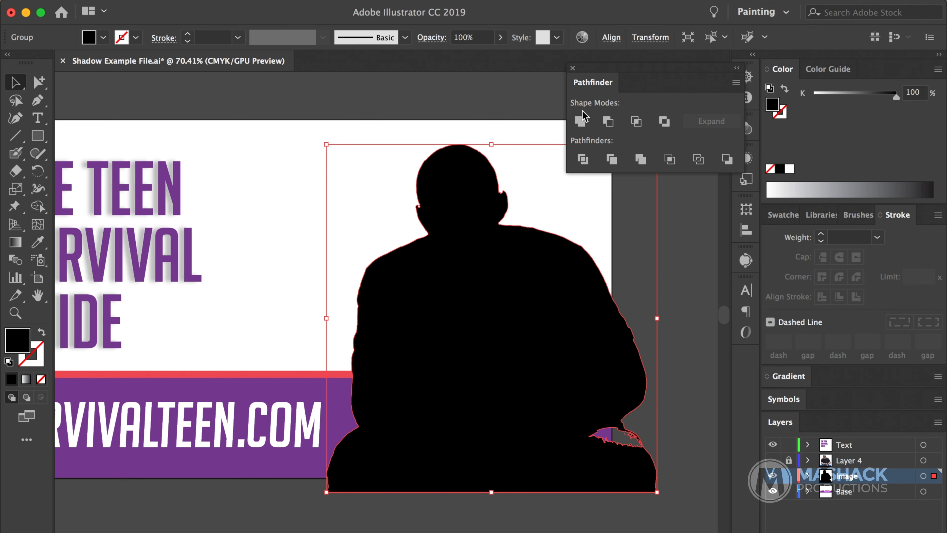
click(701, 336)
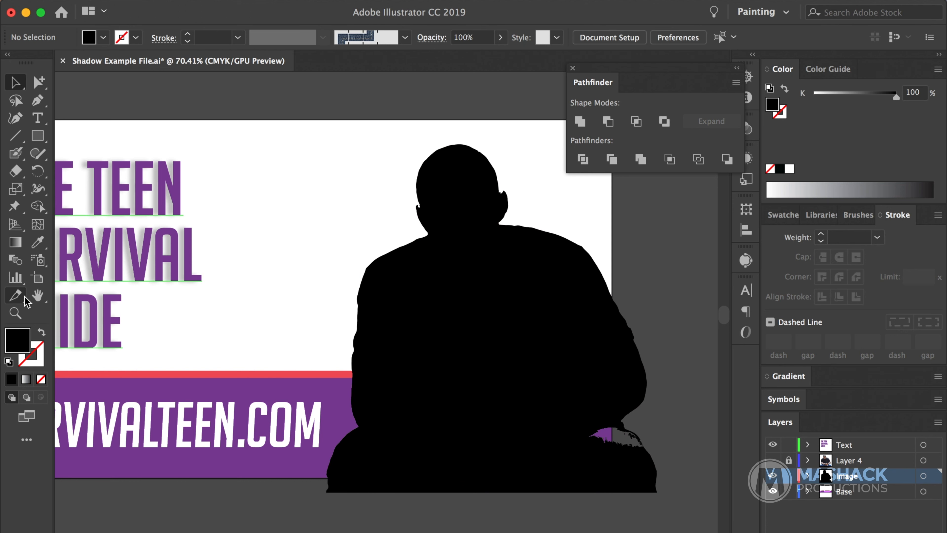
Step: Paint a black Blob Brush stroke along the outer edge of the ragged gap at the silhouette's knee
click(15, 313)
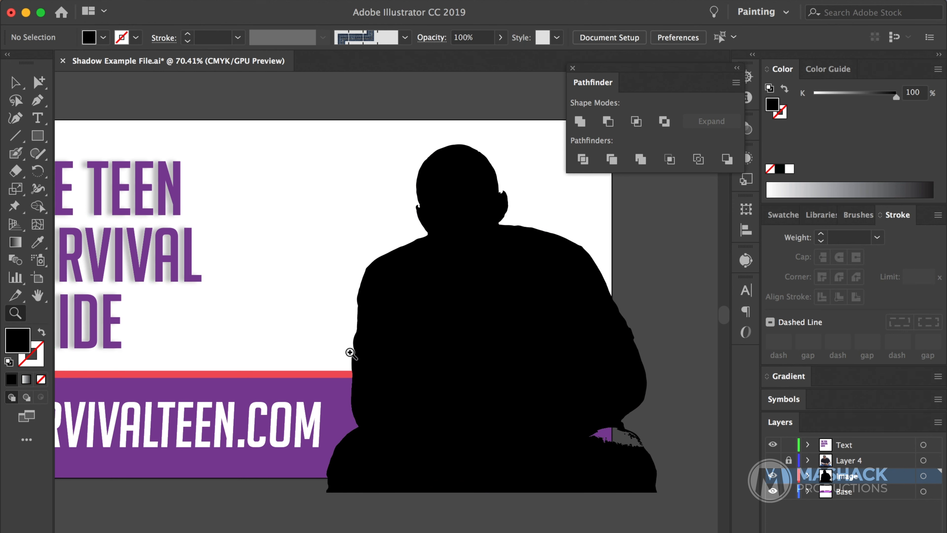
drag(638, 438, 743, 532)
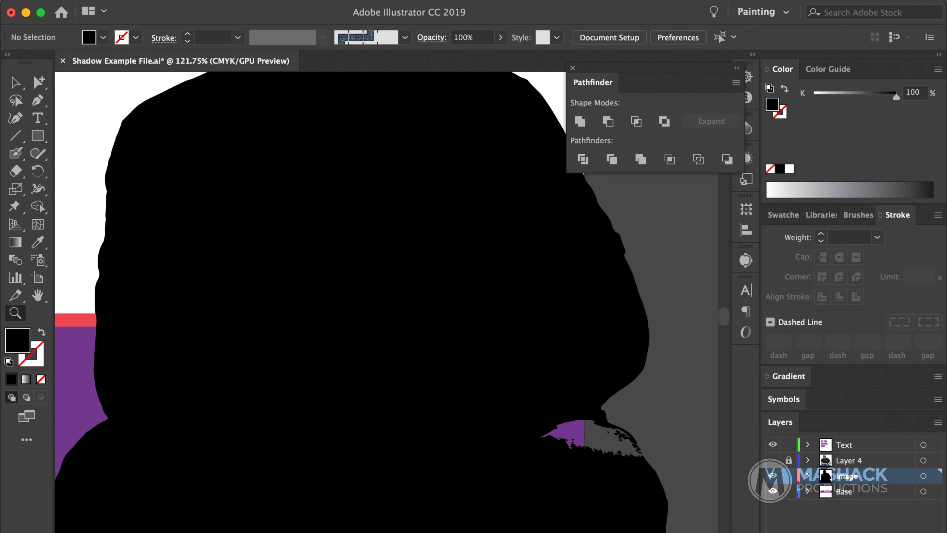
drag(571, 410, 782, 530)
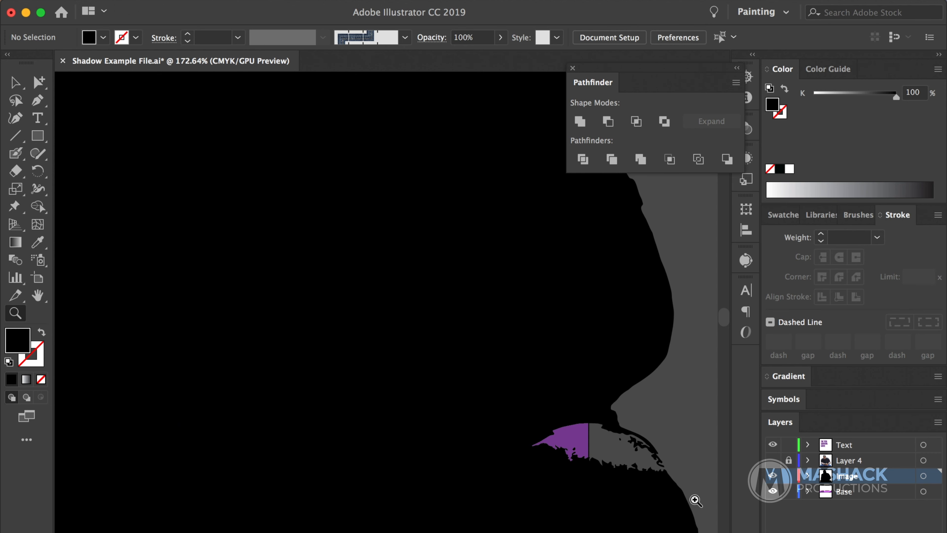
scroll(695, 501, right, 5)
scroll(695, 500, down, 5)
drag(522, 356, 637, 442)
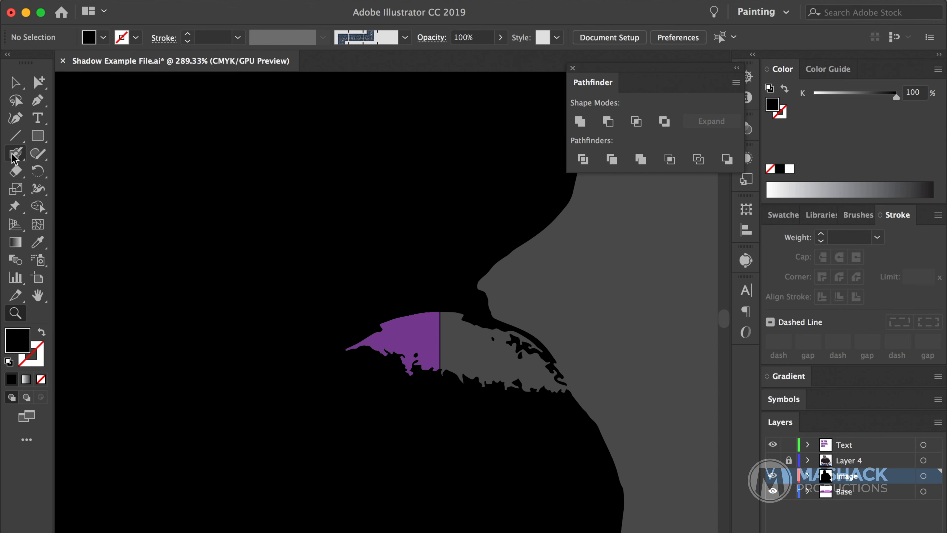
click(14, 156)
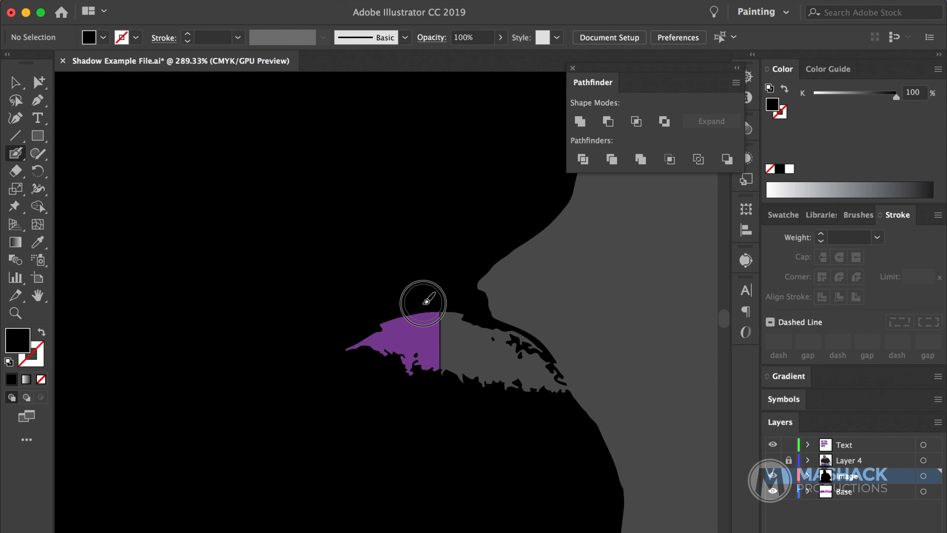
mouse_move(423, 298)
mouse_down()
mouse_move(536, 365)
mouse_move(550, 389)
mouse_move(545, 423)
mouse_up()
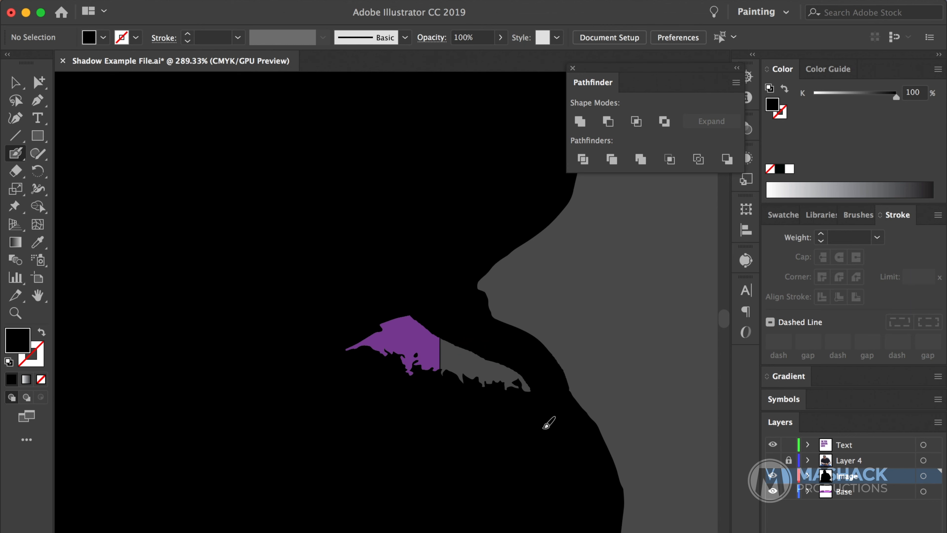
key(shift+x)
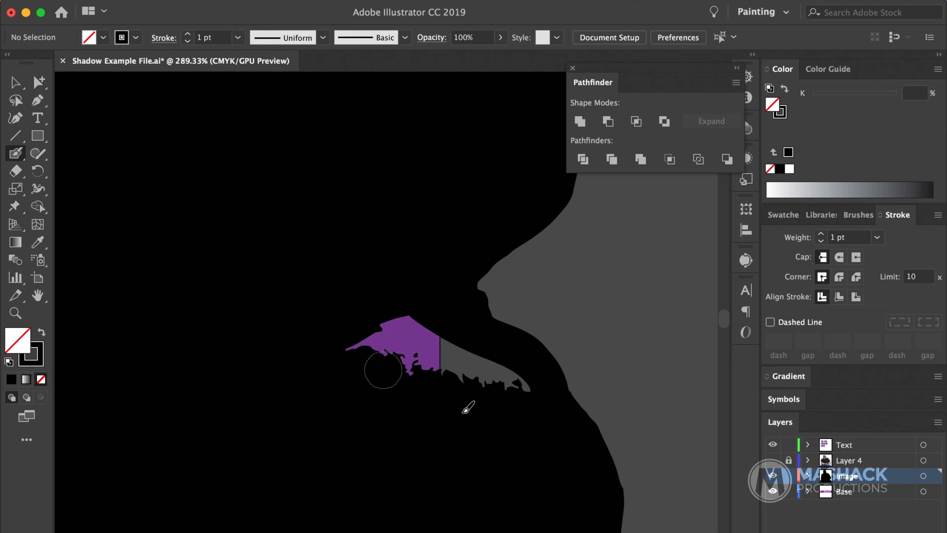
Step: Select the brush stroke together with the silhouette and merge them across the knee gap with the Shape Builder tool
click(15, 84)
click(59, 173)
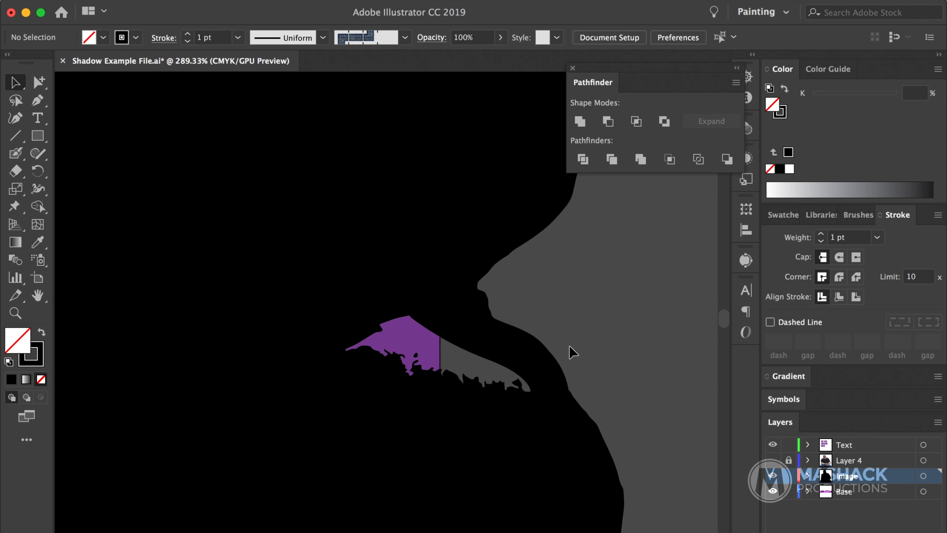
click(406, 300)
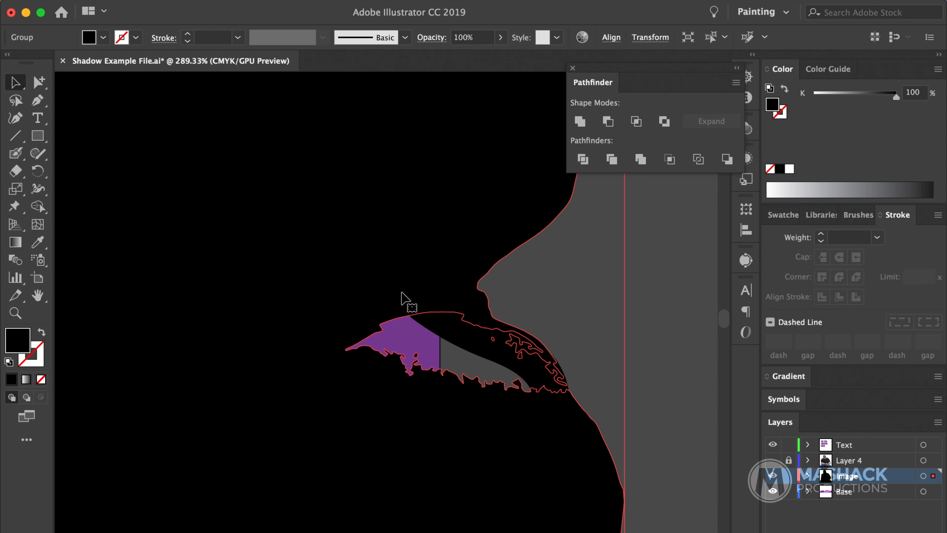
click(449, 342)
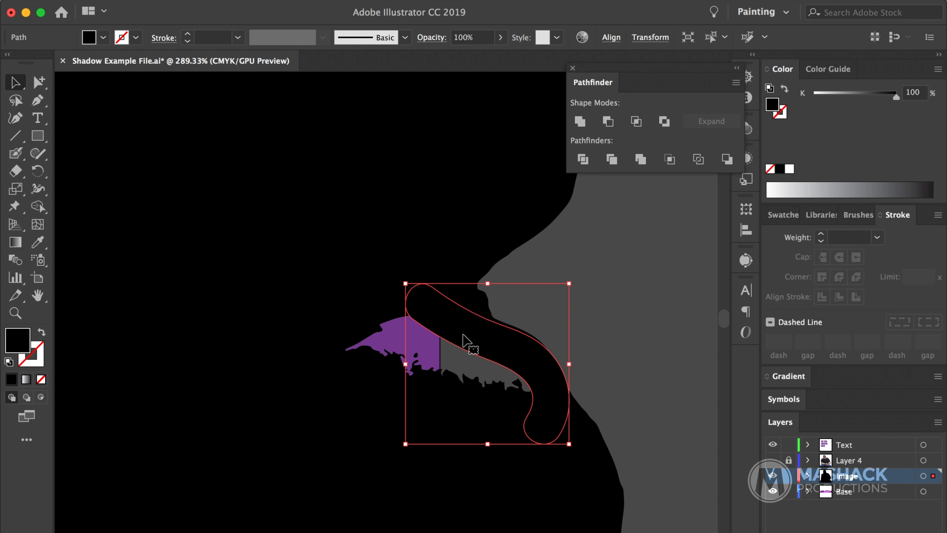
click(600, 243)
drag(506, 292, 473, 331)
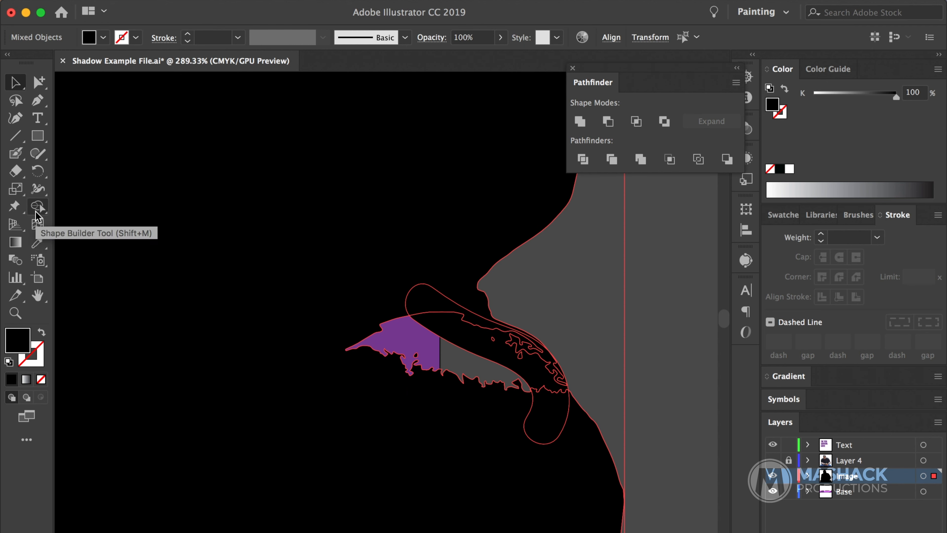
click(37, 213)
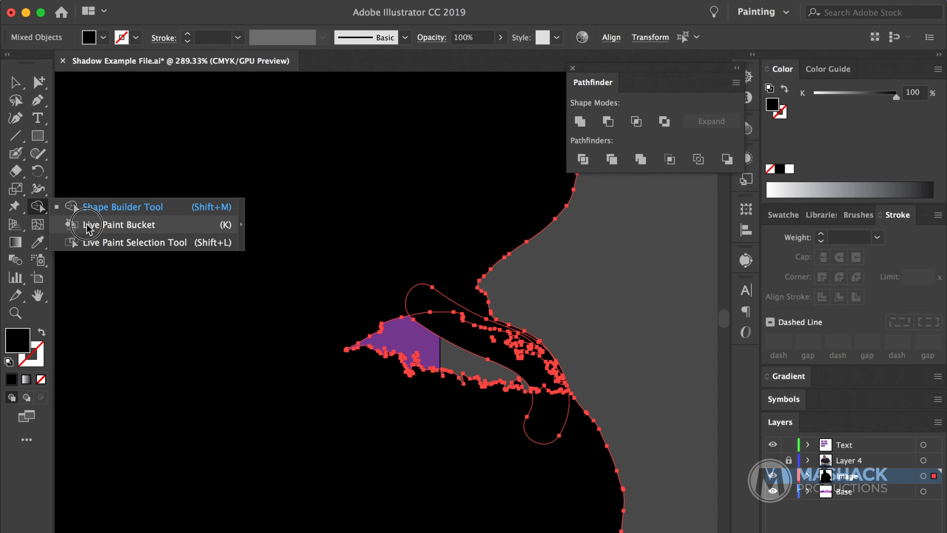
click(89, 208)
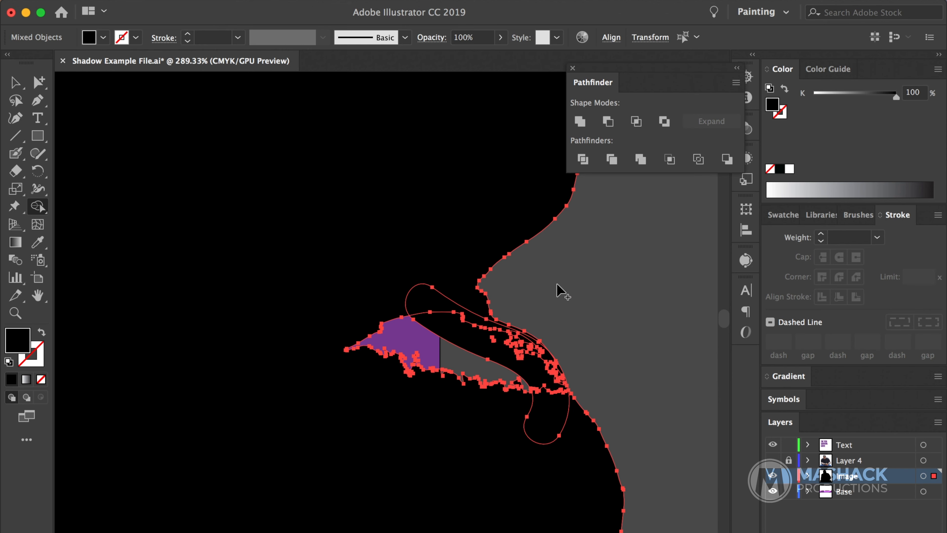
key(super+1)
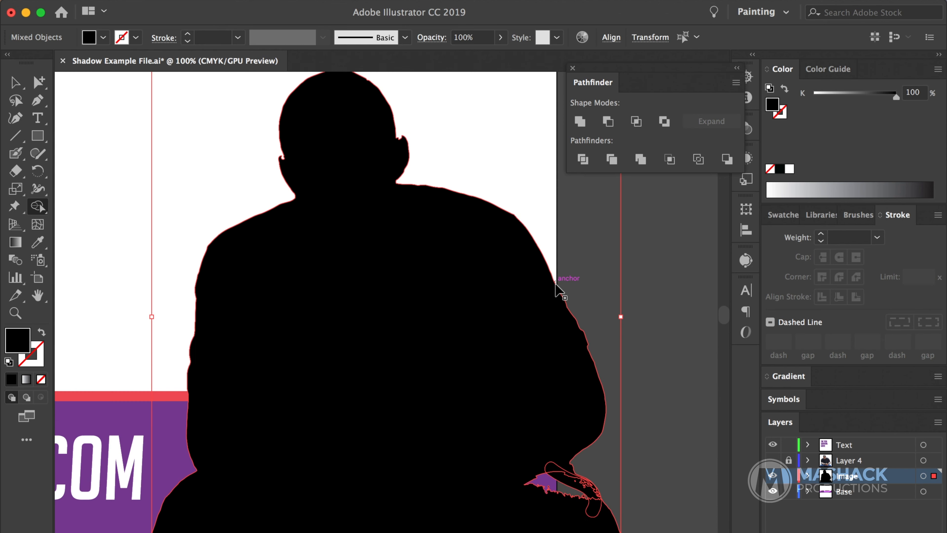
scroll(556, 287, down, 3)
scroll(556, 287, right, 5)
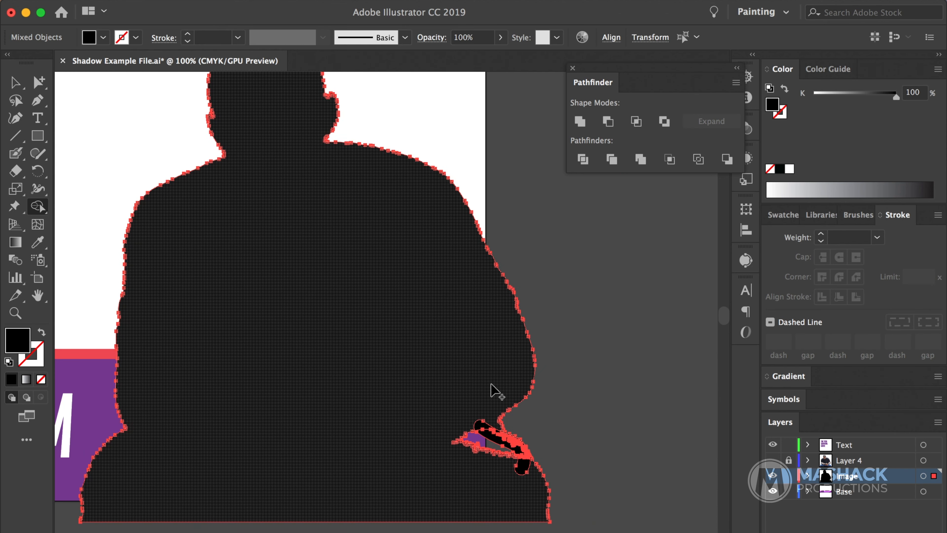
mouse_move(488, 412)
mouse_down()
mouse_move(495, 457)
mouse_move(527, 471)
mouse_up()
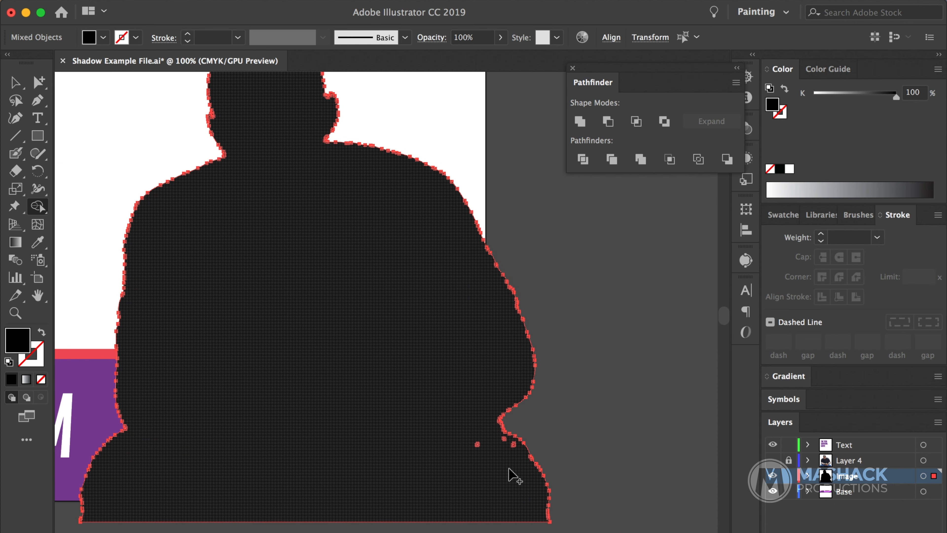
Step: Merge the leftover speck near the knee into the silhouette with Shape Builder and clear the selection
click(474, 447)
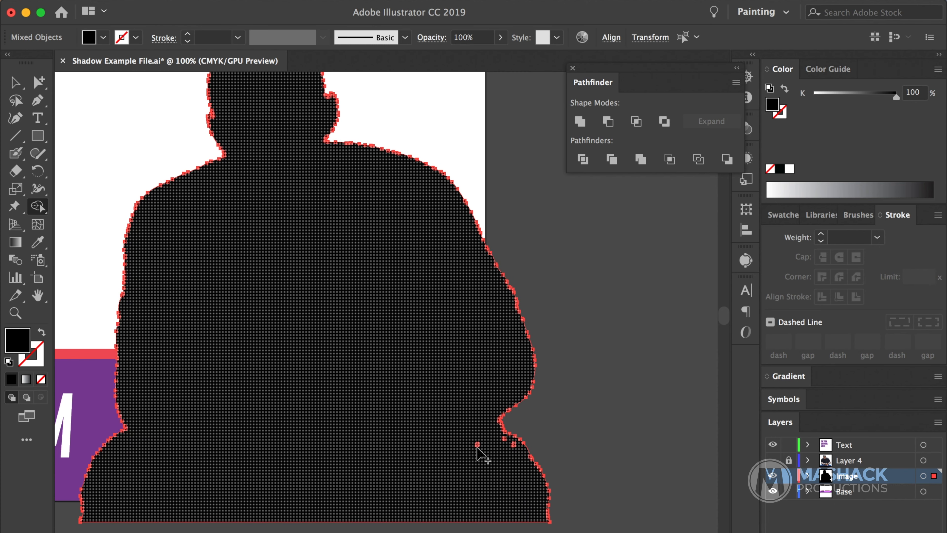
click(468, 450)
mouse_move(469, 449)
mouse_down()
mouse_move(479, 447)
mouse_move(476, 461)
mouse_move(479, 446)
mouse_up()
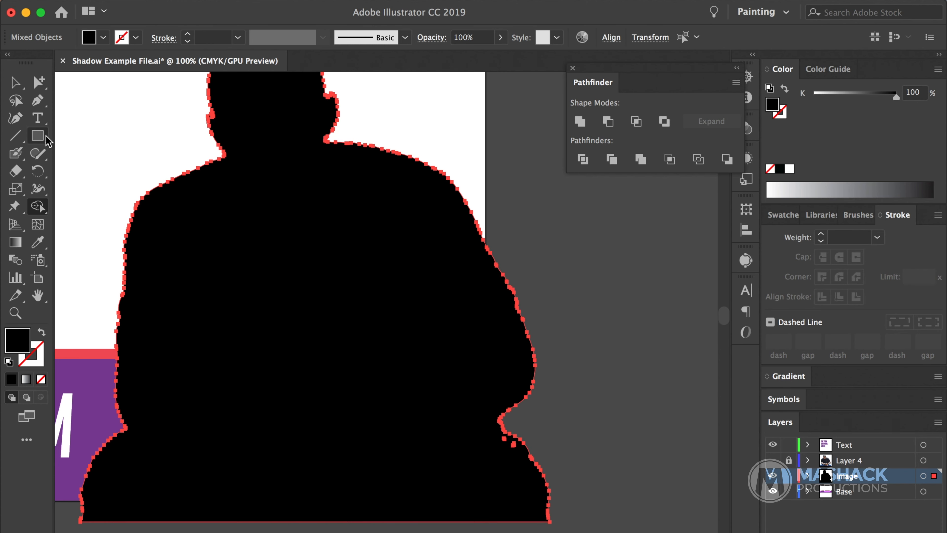
click(15, 82)
click(622, 364)
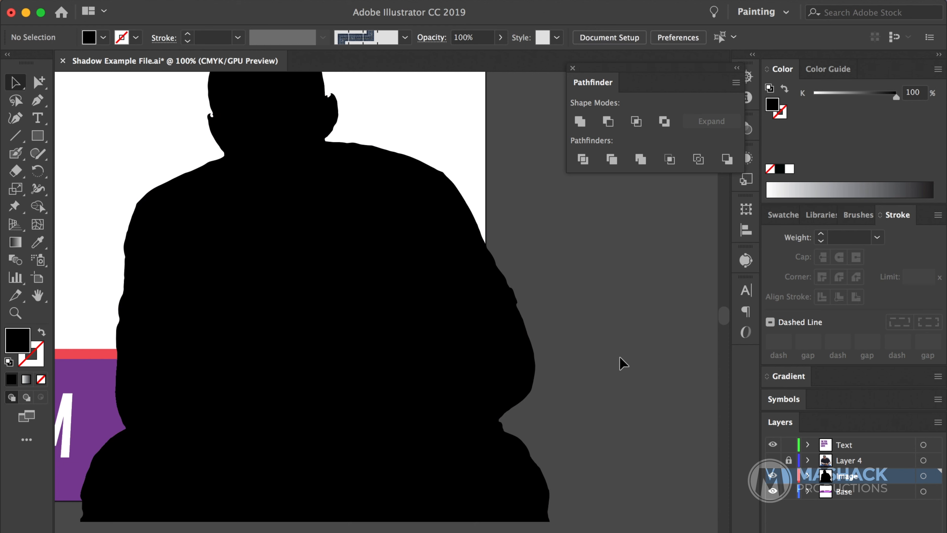
Step: Bring back the two arm-gap shapes and select them together with the silhouette, locking the Base layer to exclude it
scroll(574, 350, left, 5)
scroll(574, 351, up, 3)
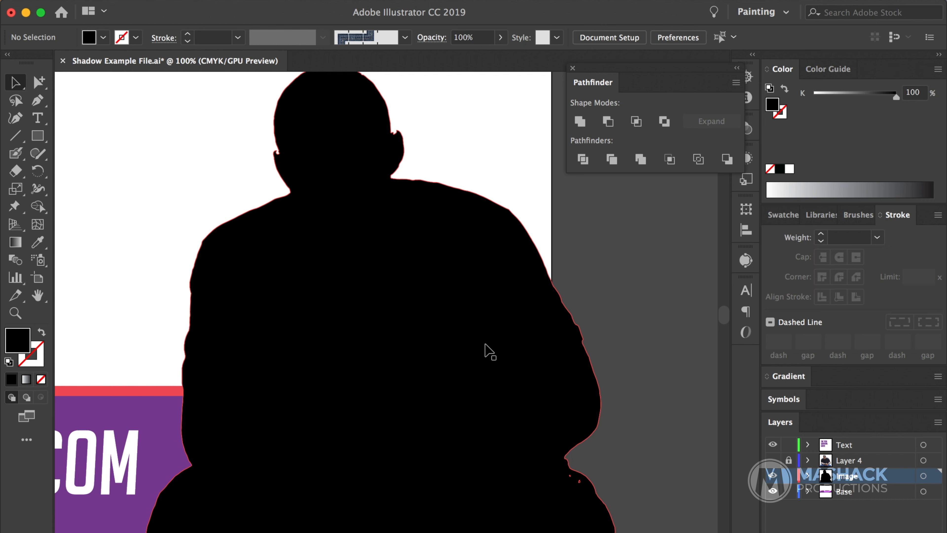
key(super+z)
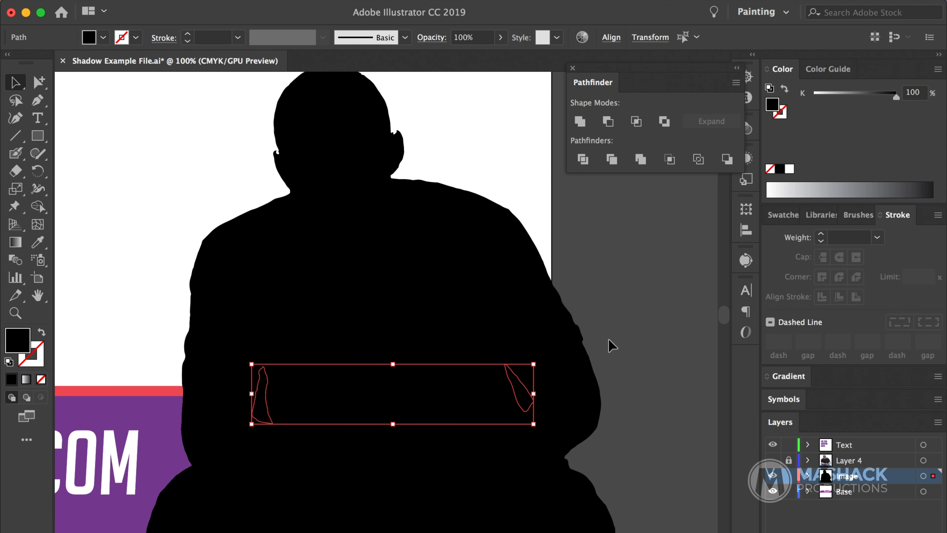
drag(663, 310, 195, 507)
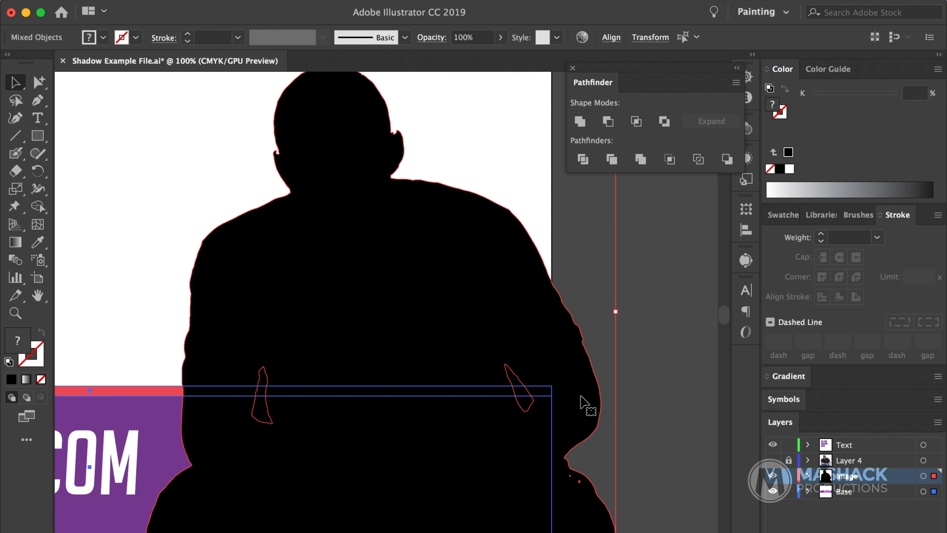
click(788, 491)
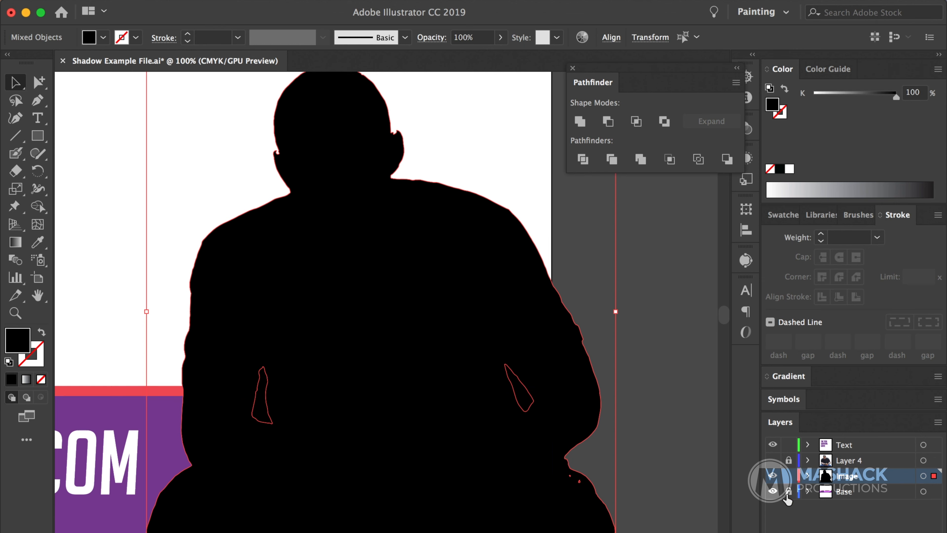
Step: Cut both arm gaps out of the silhouette with the Shape Builder tool and clear the selection
click(38, 209)
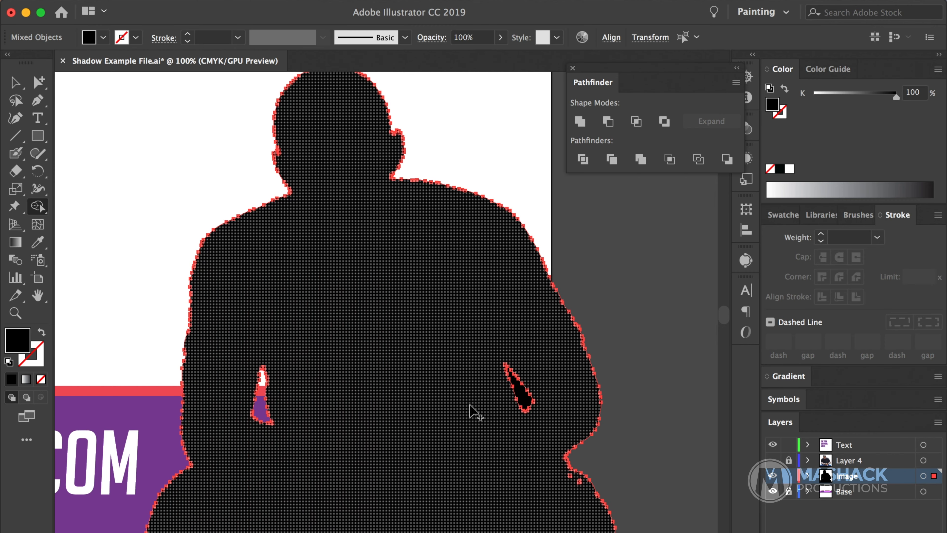
alt+click(519, 392)
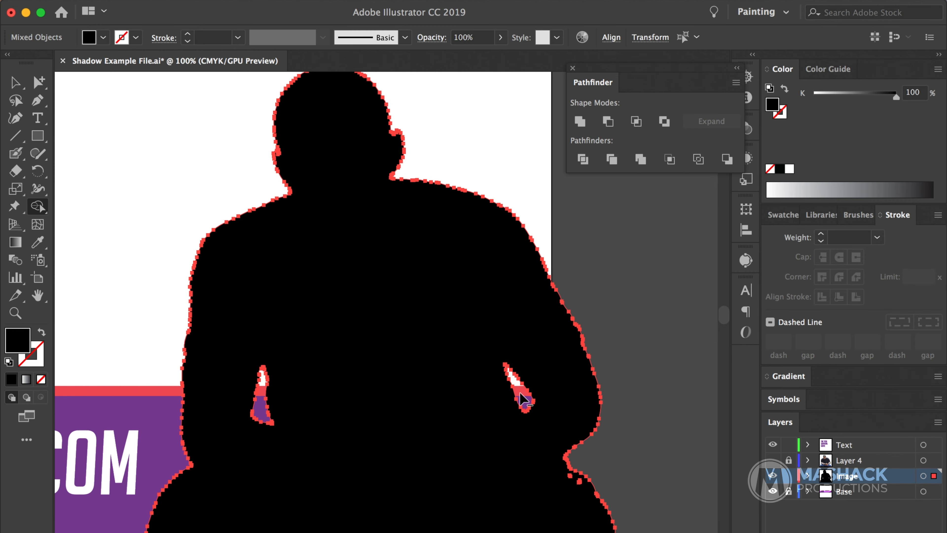
click(15, 83)
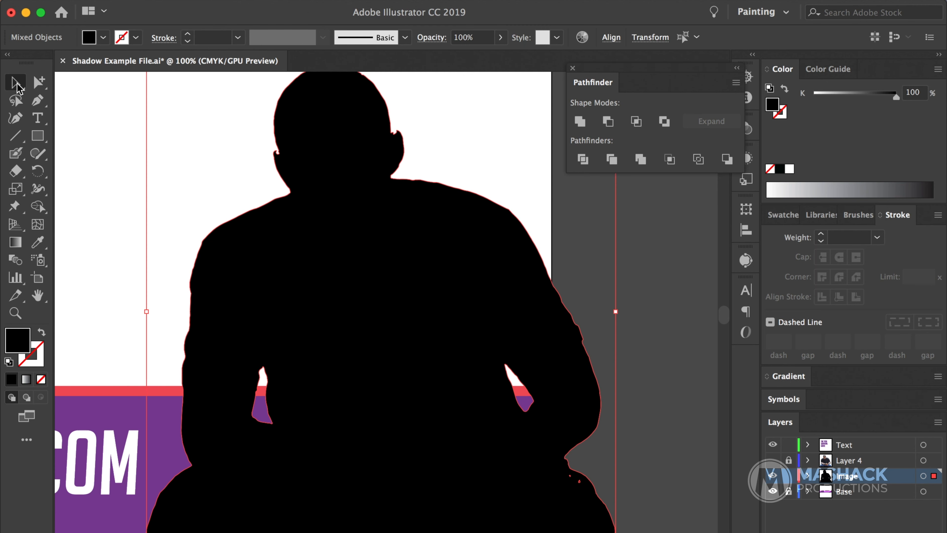
click(701, 328)
Step: Dock the floating Pathfinder panel into the group that holds Stroke
scroll(614, 351, up, 3)
scroll(611, 347, down, 2)
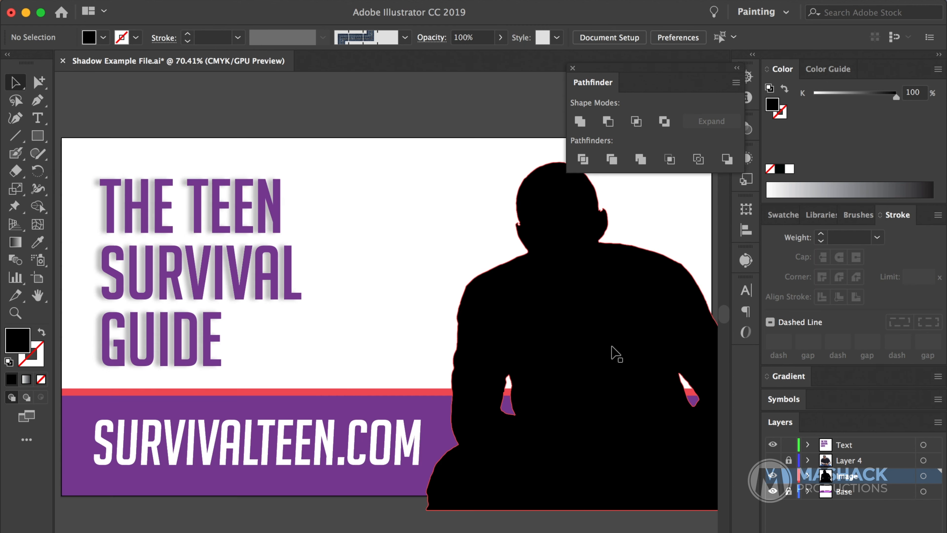
scroll(474, 328, right, 4)
scroll(473, 328, down, 1)
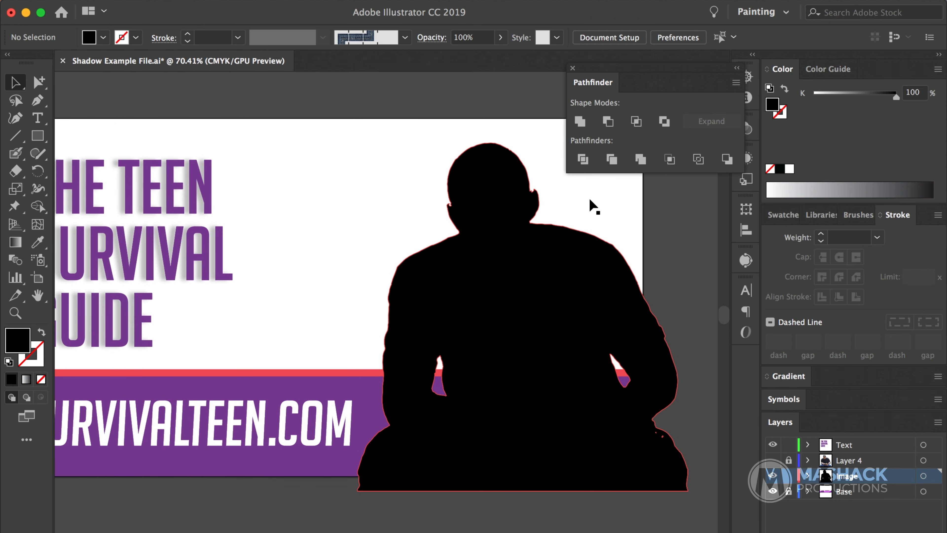
mouse_move(596, 86)
mouse_down()
mouse_move(869, 274)
mouse_move(919, 225)
mouse_up()
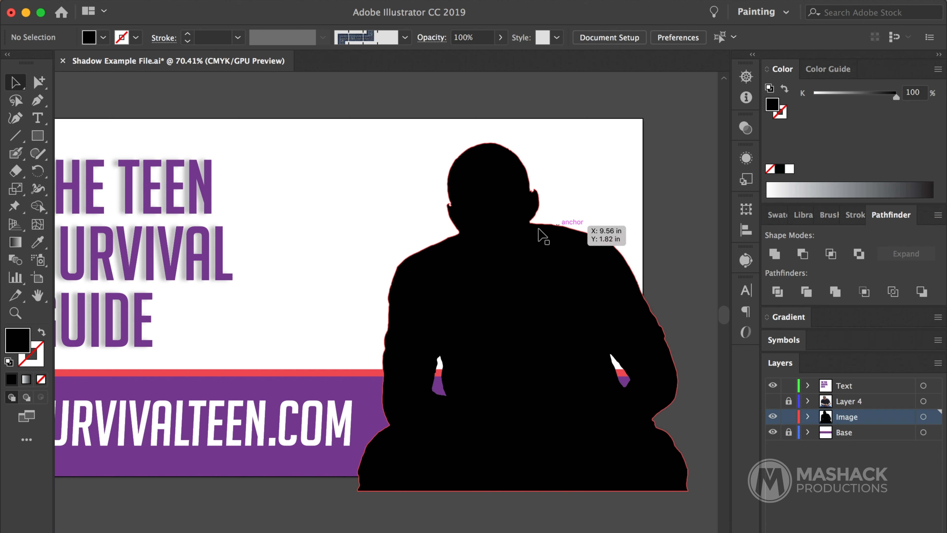
Step: Set the opacity of the black silhouette group to 25%
click(499, 236)
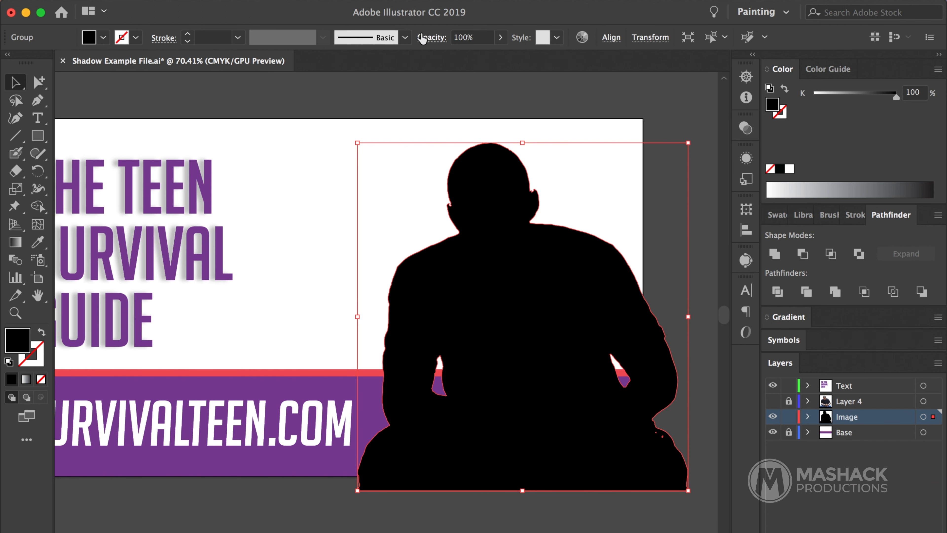
click(486, 38)
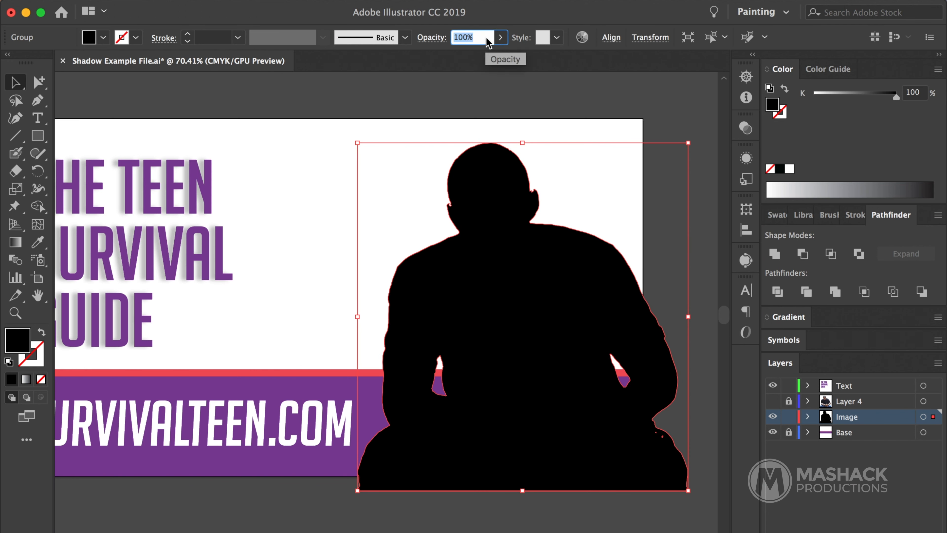
text(25)
Step: Try the Multiply blending mode on the silhouette, return it to Normal for comparison, and clear the selection
click(431, 37)
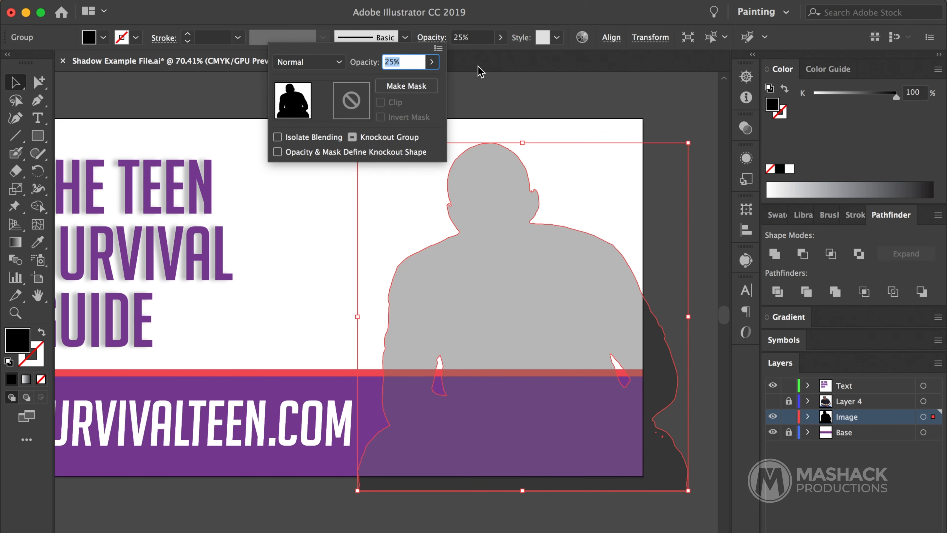
click(313, 62)
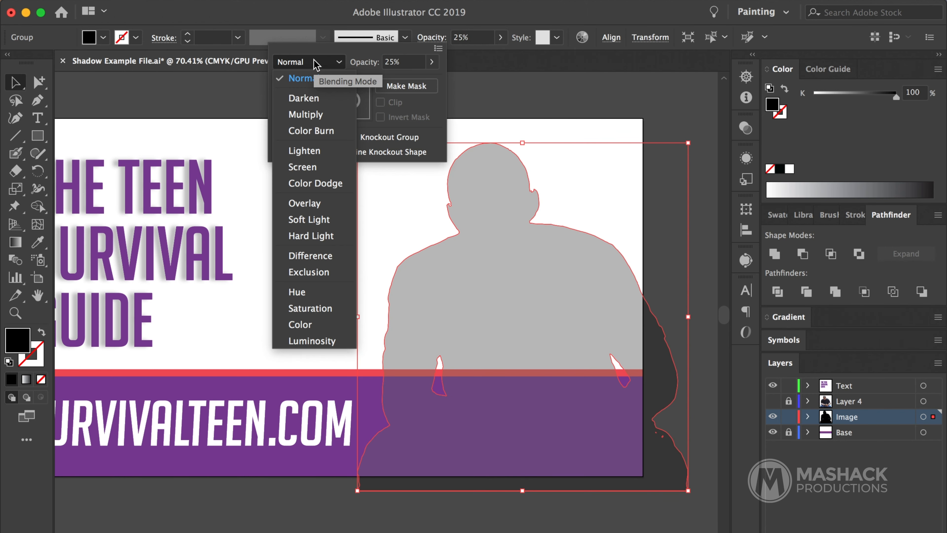
click(315, 114)
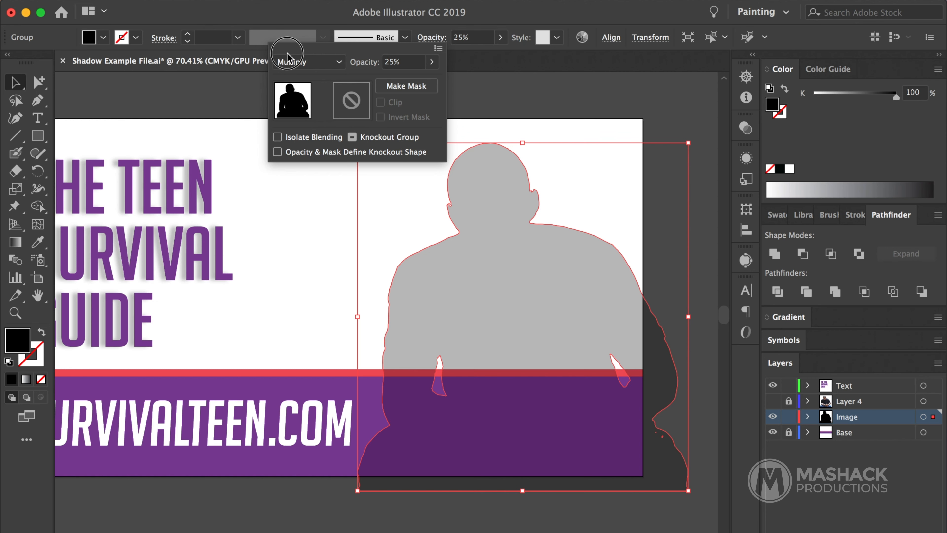
click(306, 62)
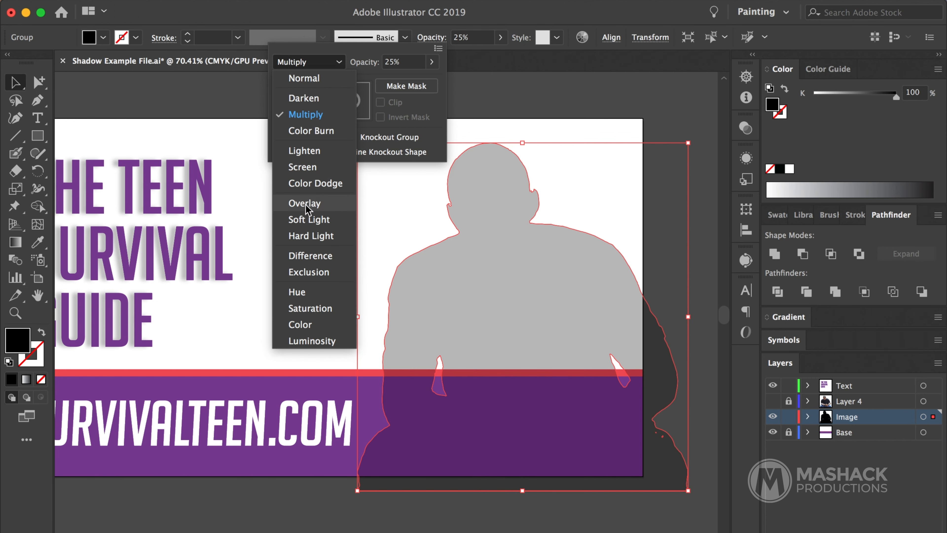
click(305, 79)
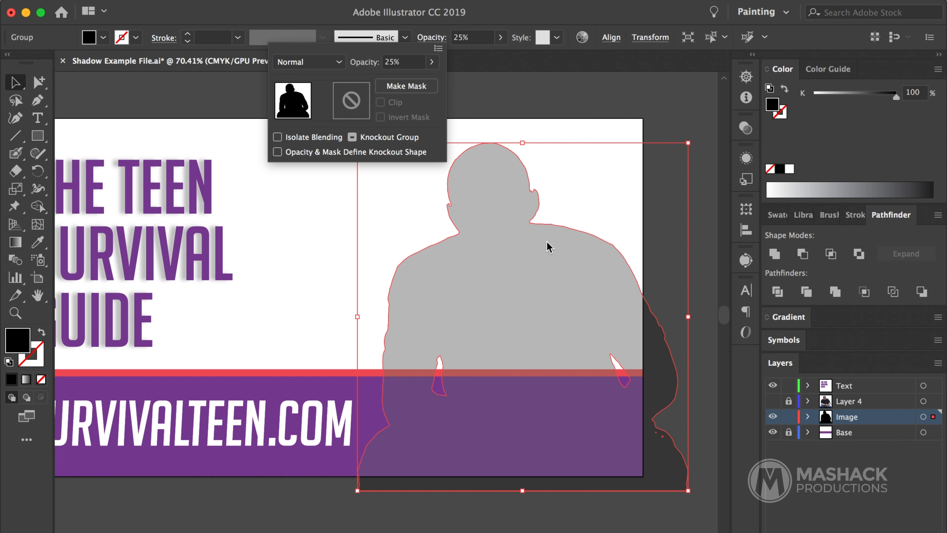
click(613, 94)
click(328, 524)
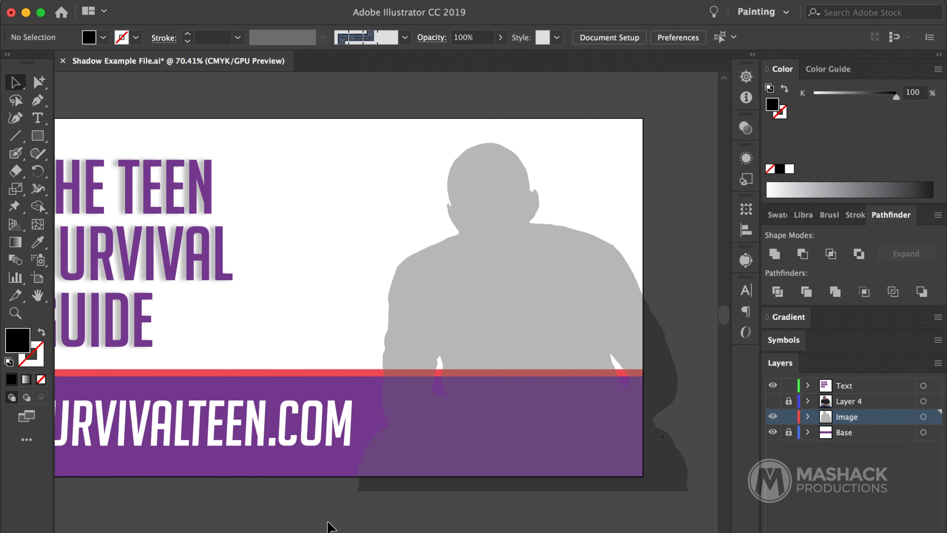
scroll(397, 470, right, 5)
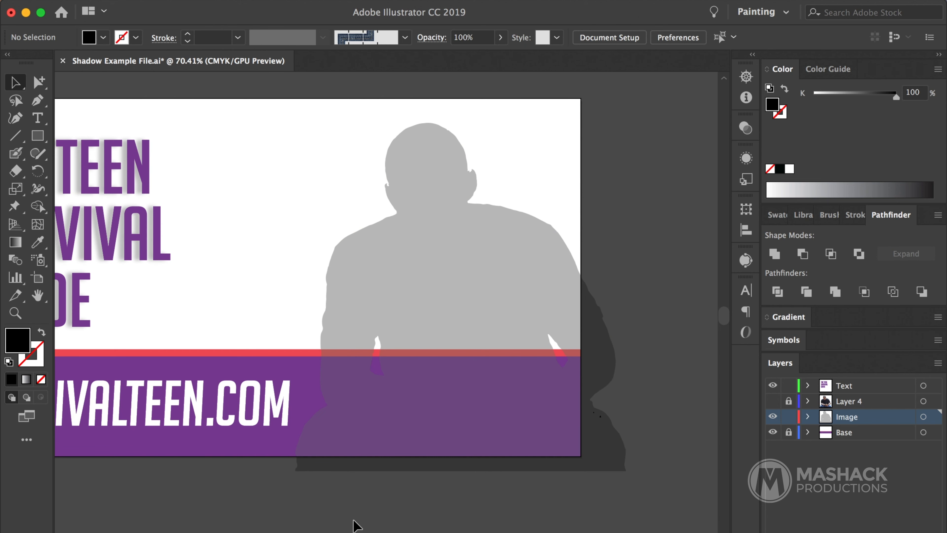
Step: Set the silhouette's blending mode to Multiply and show the photo on Layer 4 again
click(385, 449)
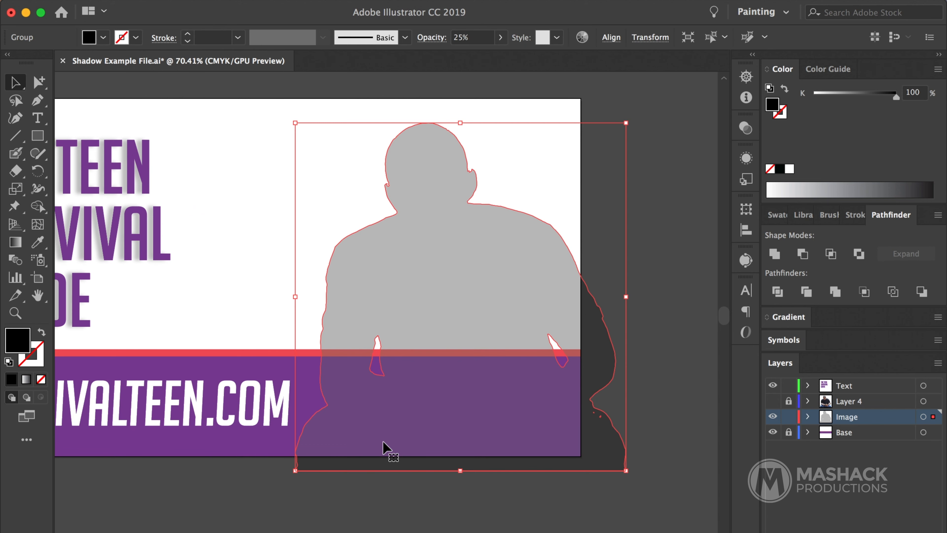
click(430, 39)
click(320, 62)
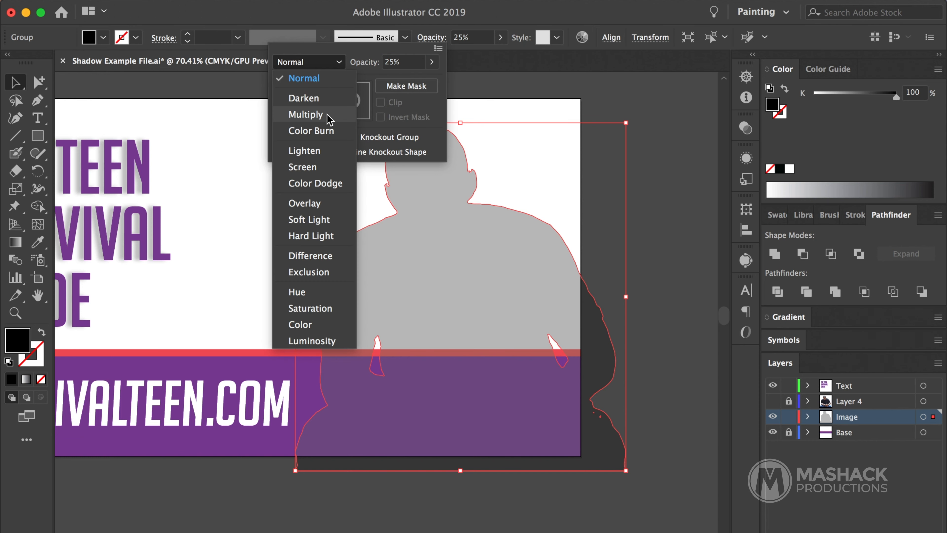
click(306, 114)
click(685, 300)
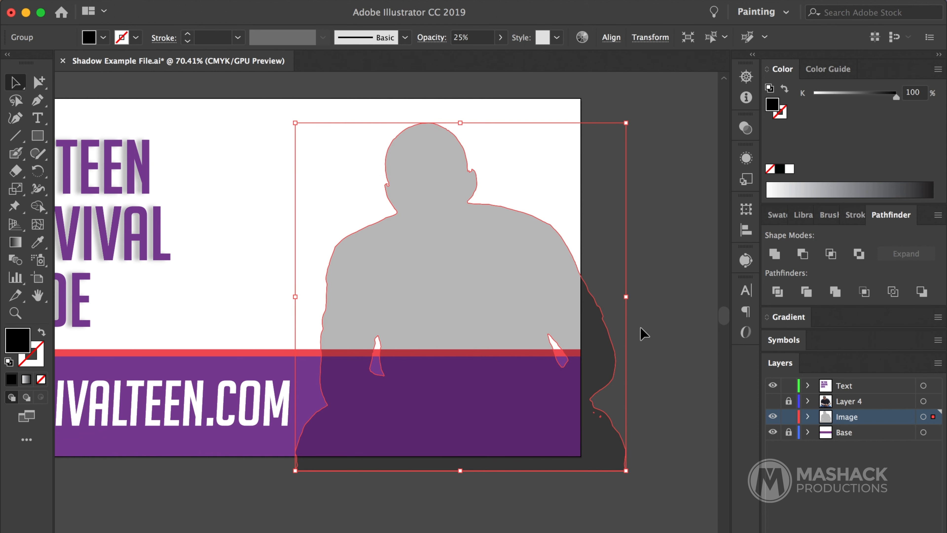
click(369, 501)
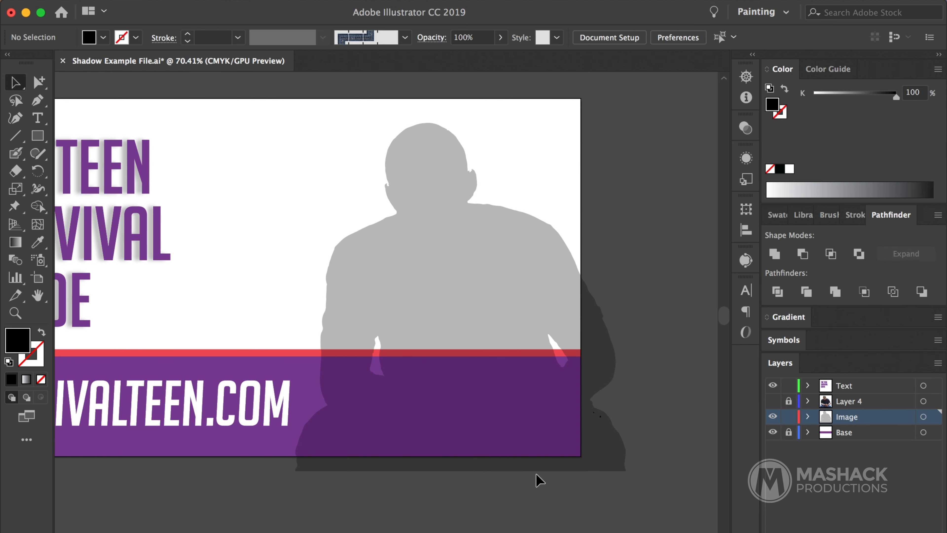
click(772, 403)
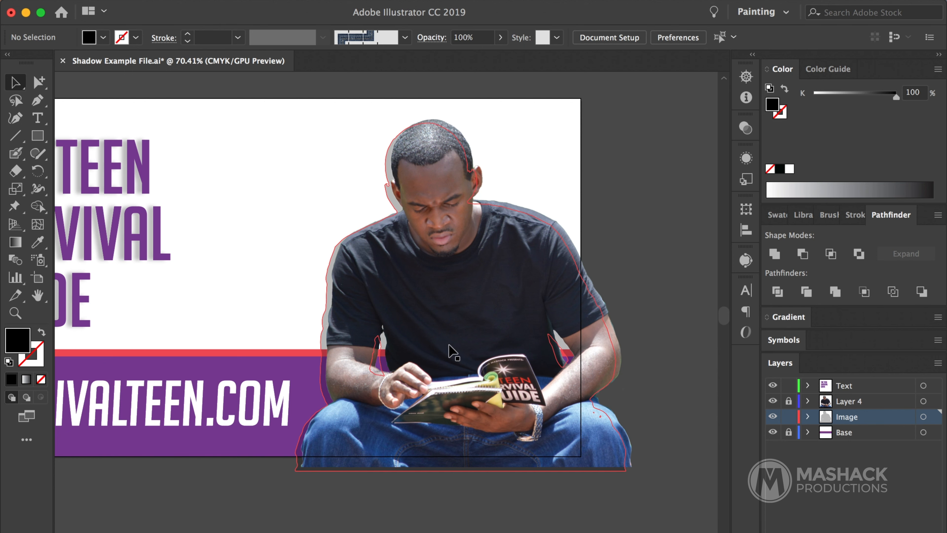
Step: Apply a Gaussian Blur with a 9.4 pixel radius to the silhouette behind the photo and clear the selection
click(360, 270)
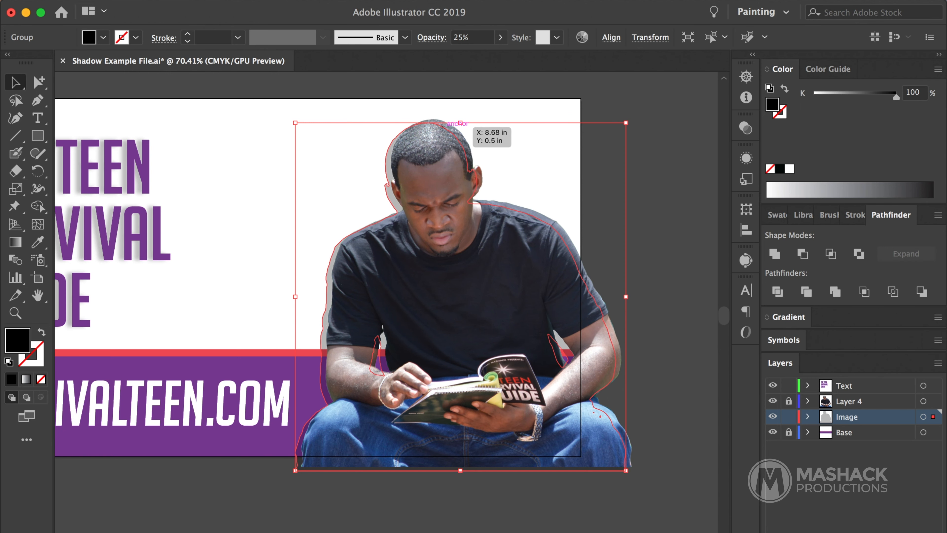
click(324, 0)
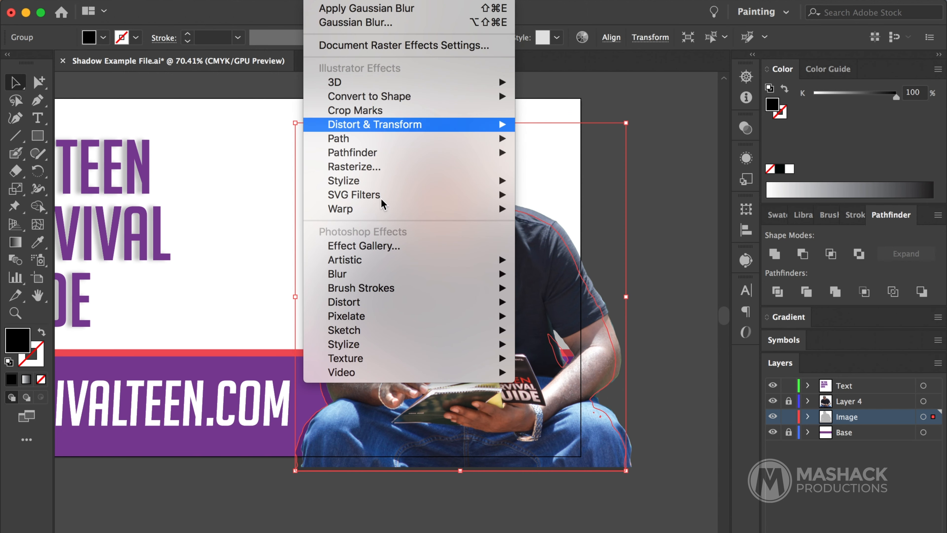
mouse_move(373, 279)
click(582, 278)
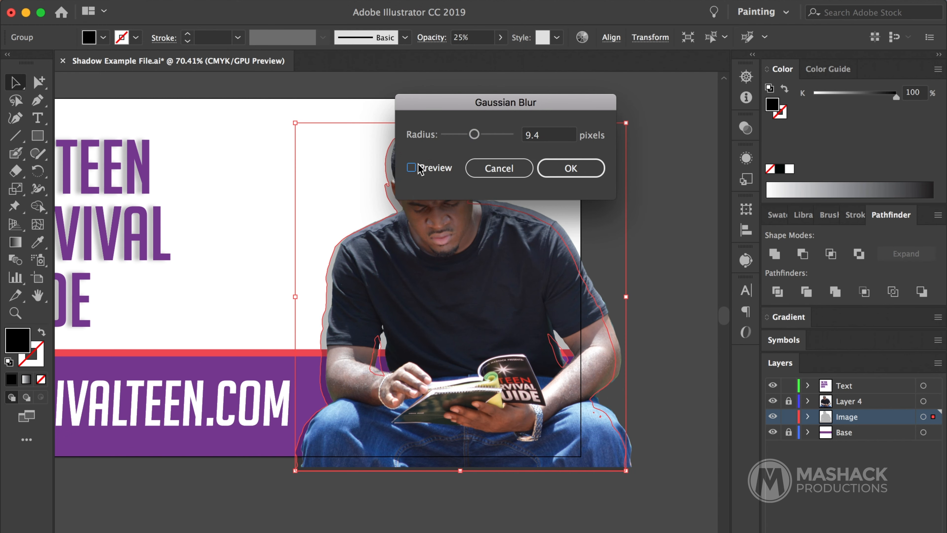
click(411, 168)
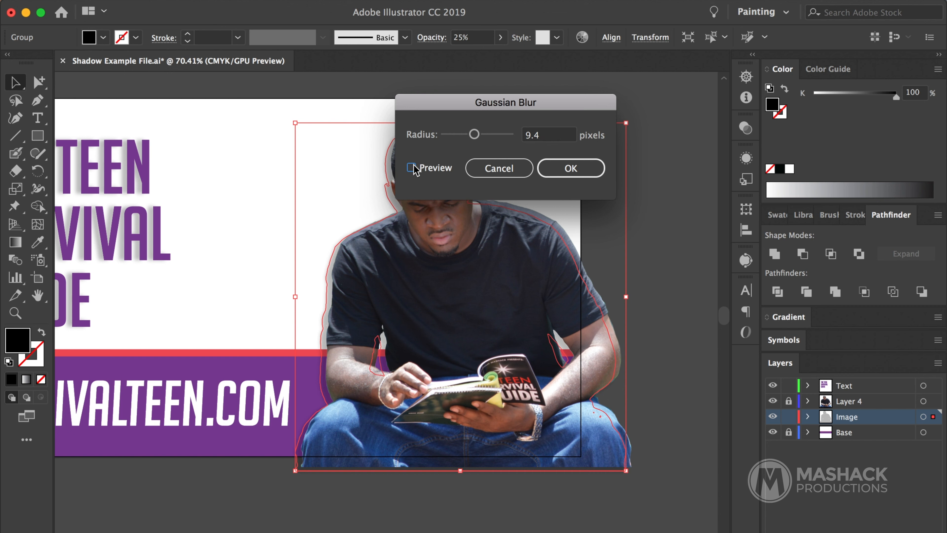
drag(443, 106, 571, 100)
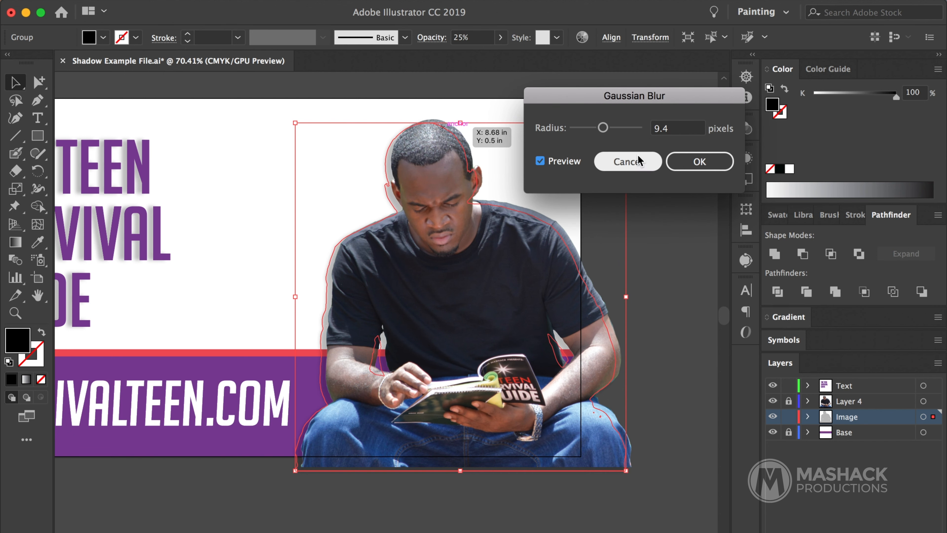
click(683, 163)
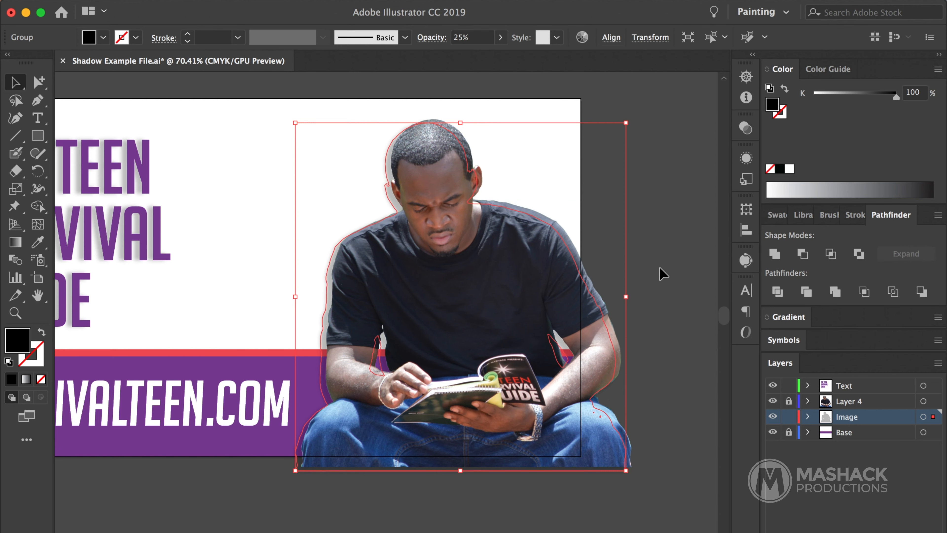
click(661, 274)
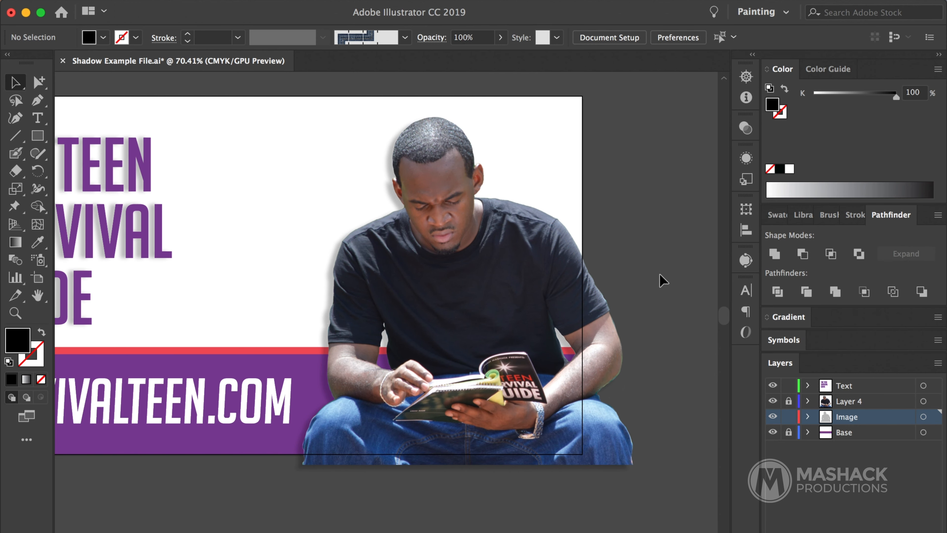
Step: Examine the blurred shadow up close along the seated man's arm and over the red and purple bands
scroll(661, 280, down, 3)
scroll(662, 280, left, 2)
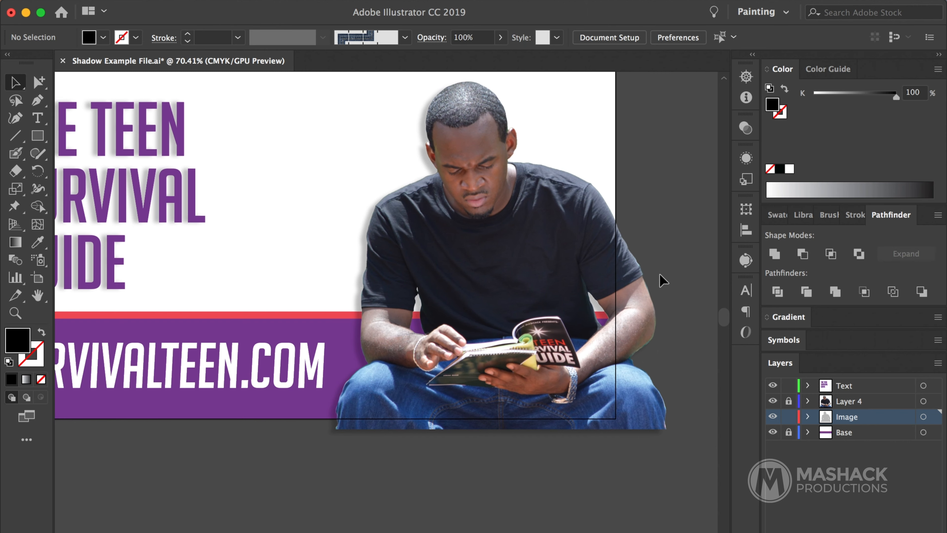
scroll(662, 280, left, 2)
scroll(661, 280, up, 1)
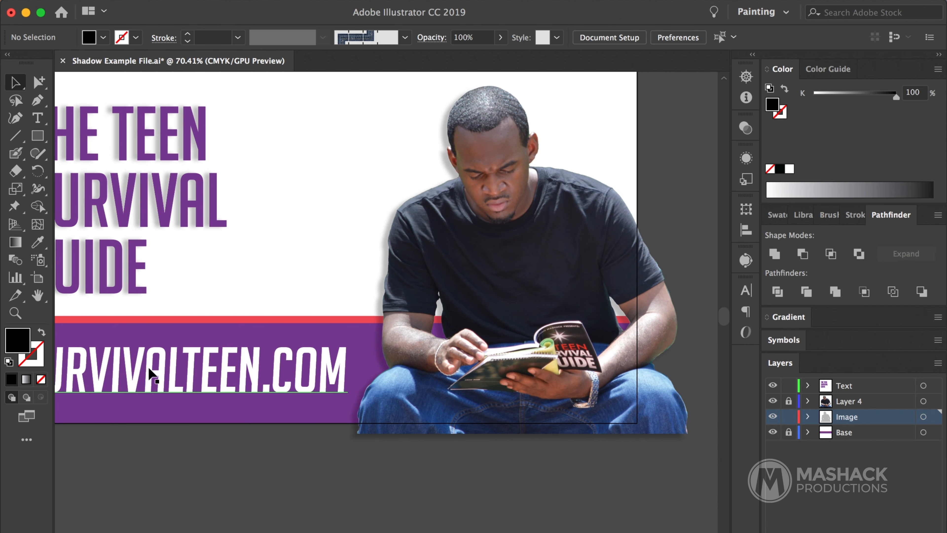
click(15, 313)
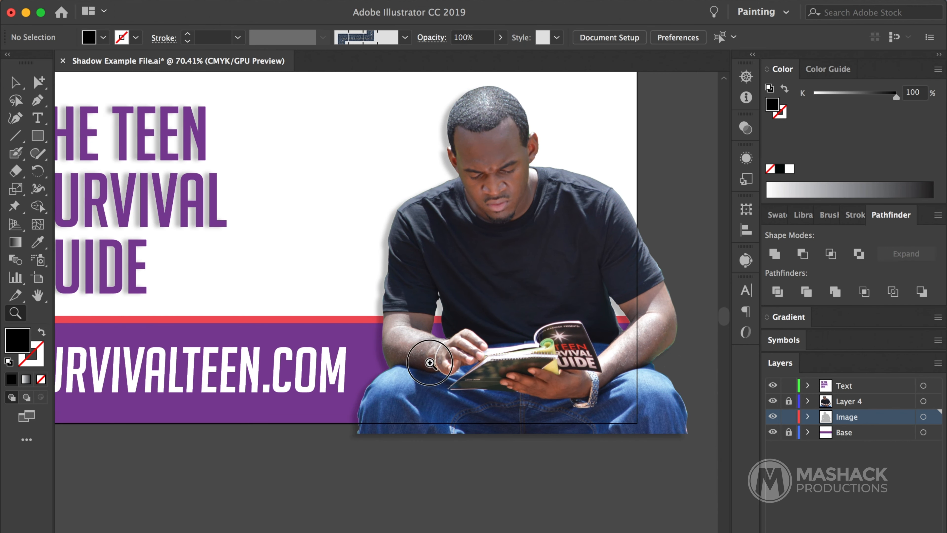
drag(433, 359, 626, 486)
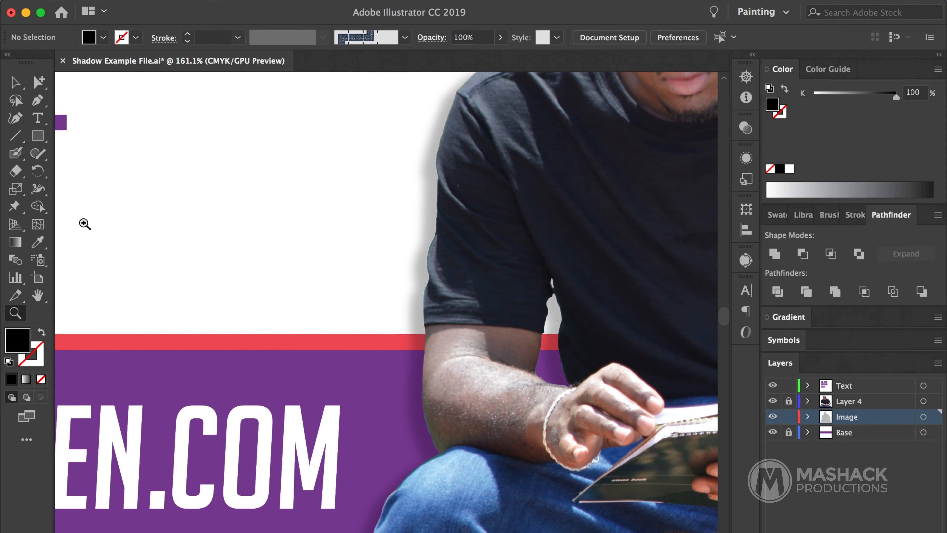
Step: Switch the silhouette shadow's blending mode to Normal to compare it over the colour bands, and clear the selection
key(v)
click(417, 423)
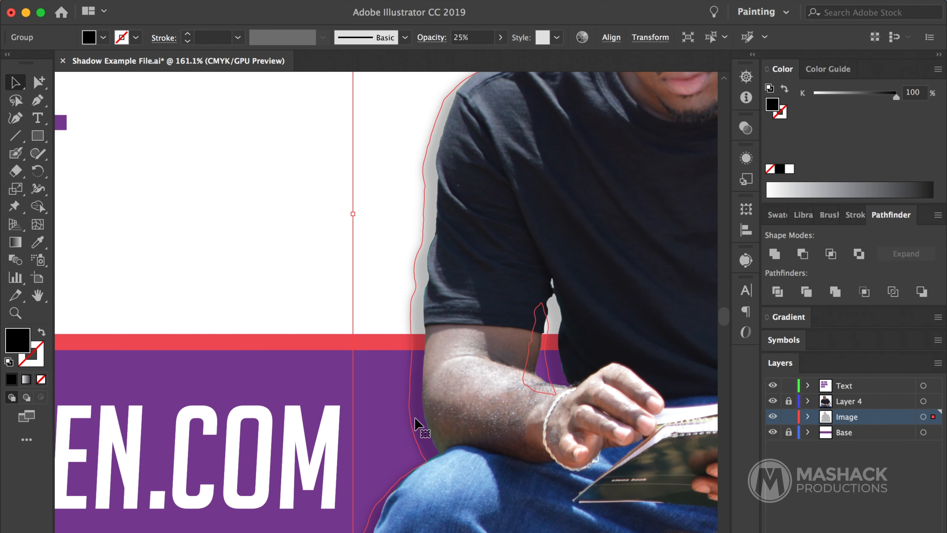
click(440, 40)
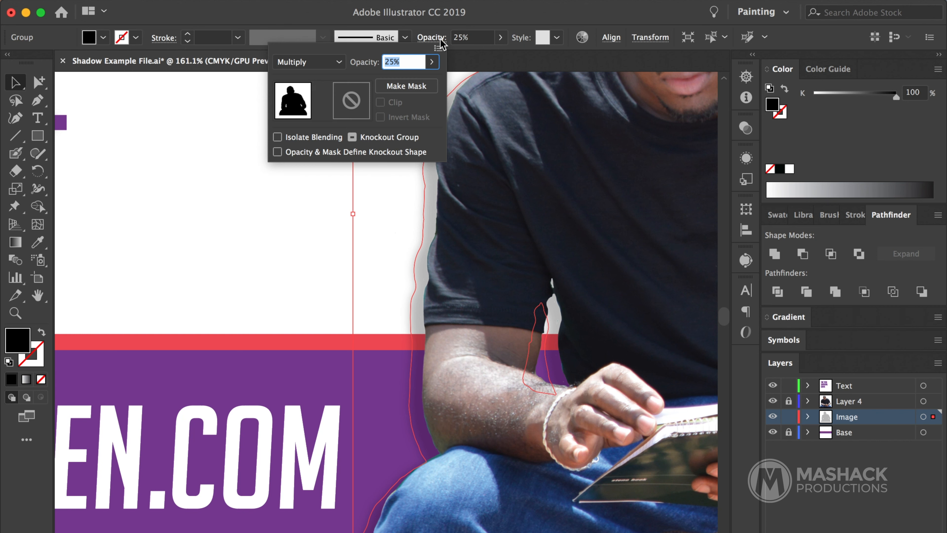
click(324, 67)
click(298, 77)
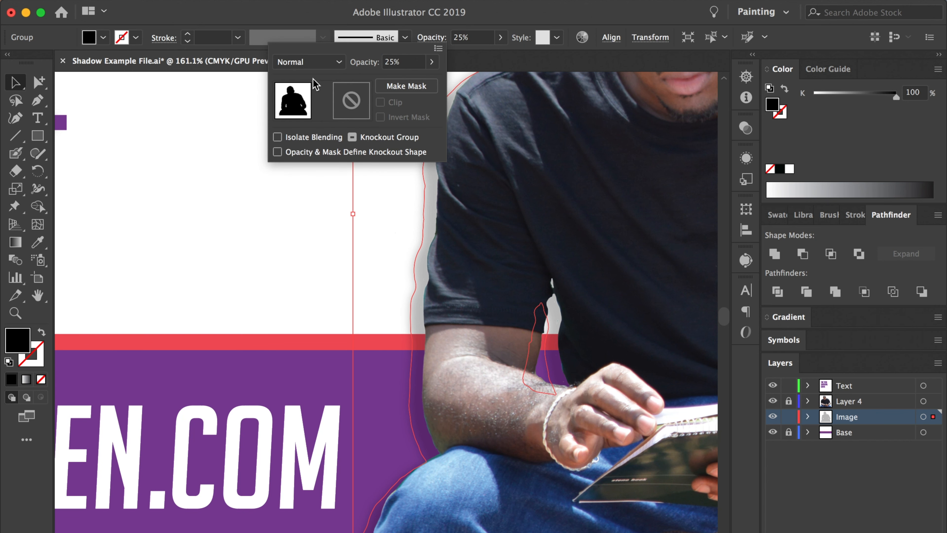
click(257, 243)
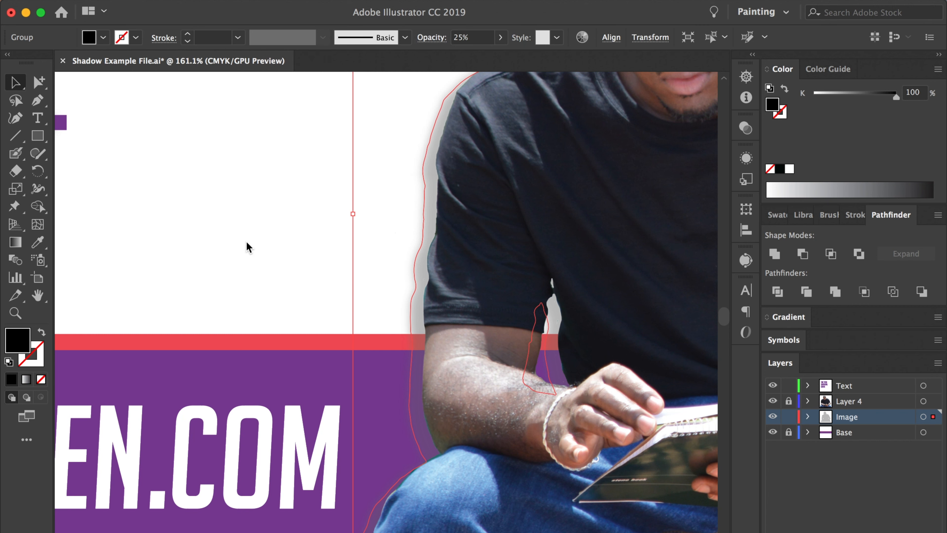
click(347, 329)
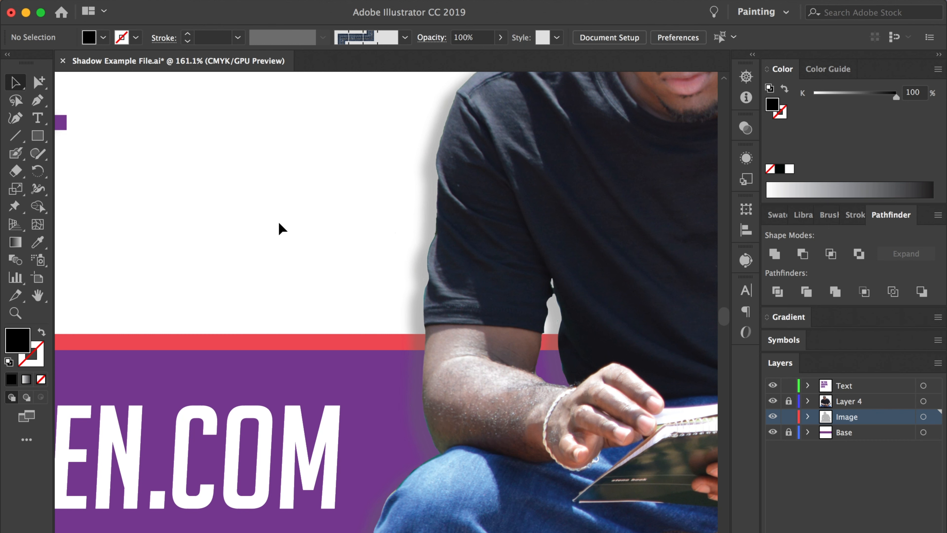
Step: Set the silhouette shadow's blending mode back to Multiply and clear the selection
click(412, 282)
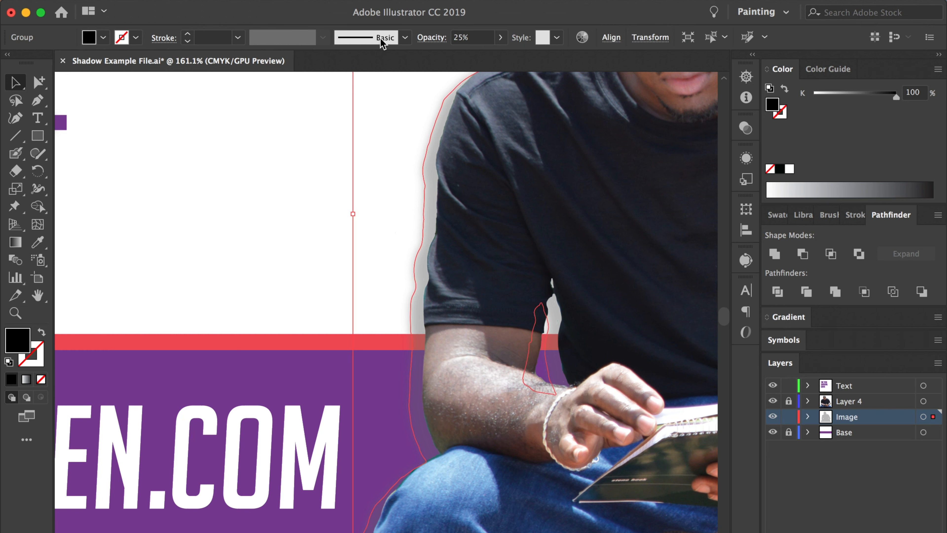
click(431, 37)
click(337, 62)
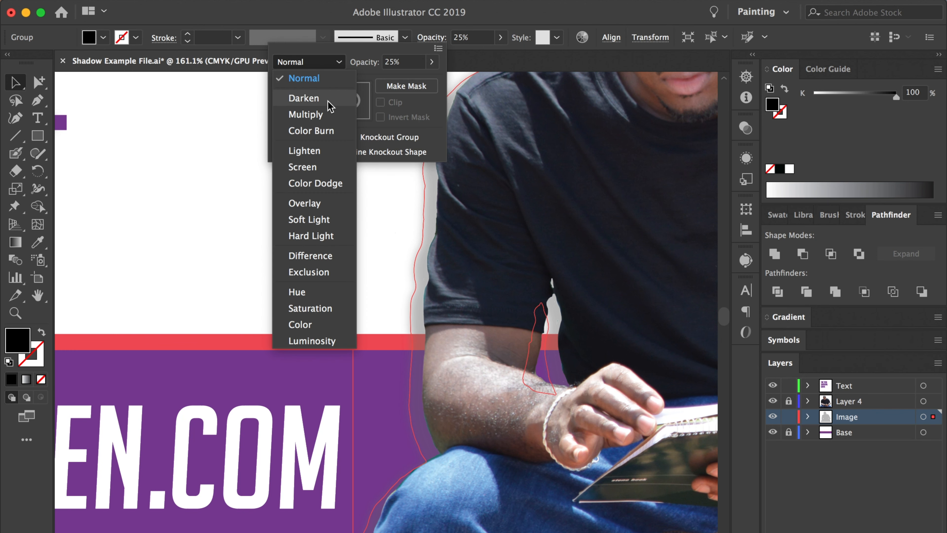
click(326, 114)
click(225, 212)
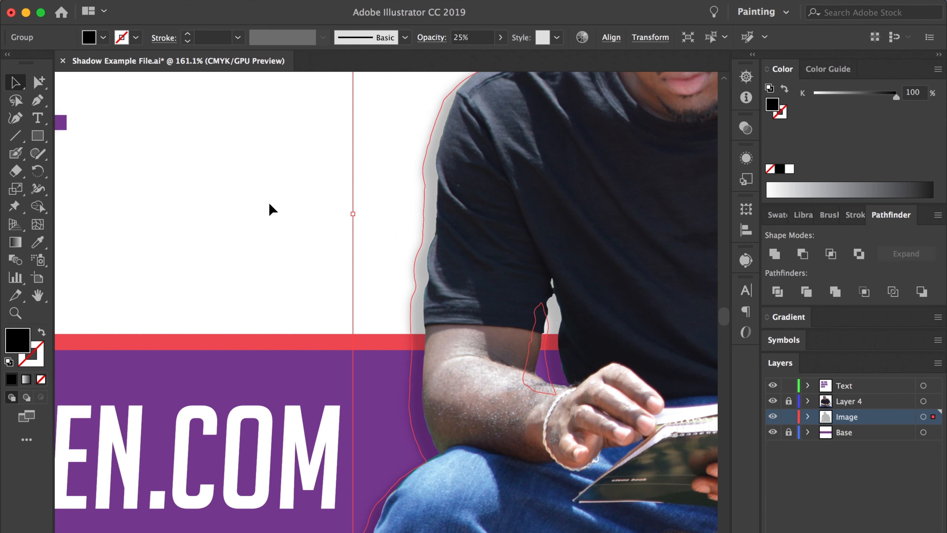
click(271, 212)
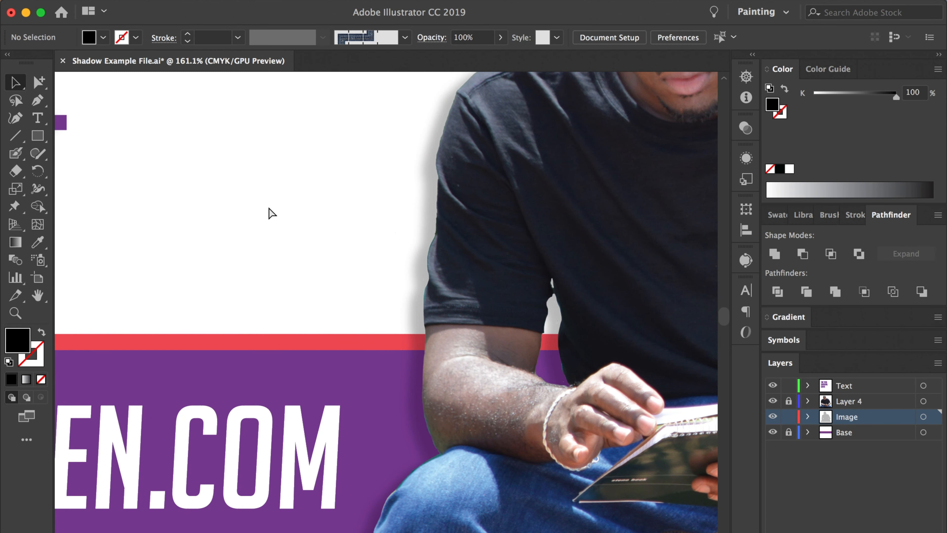
Step: Move the silhouette shadow out over the artboard's middle, return it slightly offset behind the seated man, and clear the selection
key(super+0)
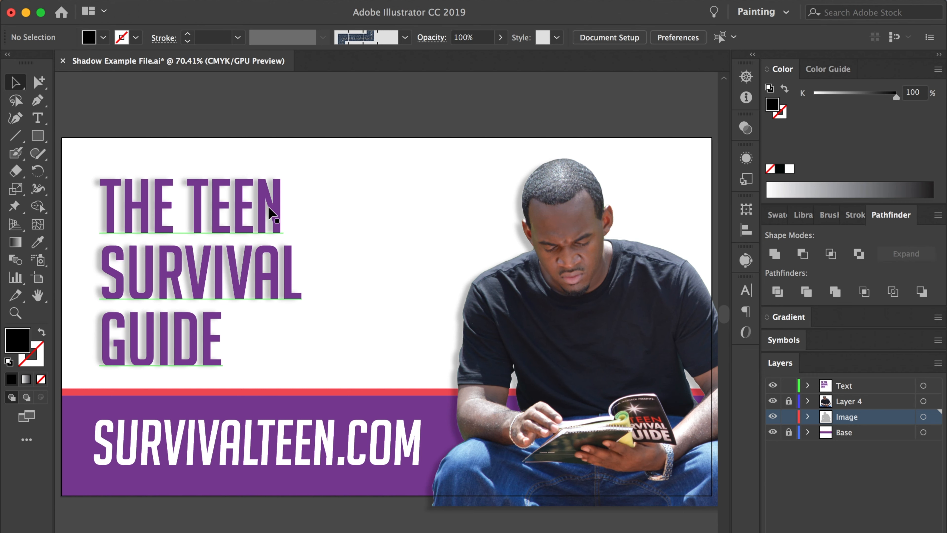
scroll(269, 209, right, 1)
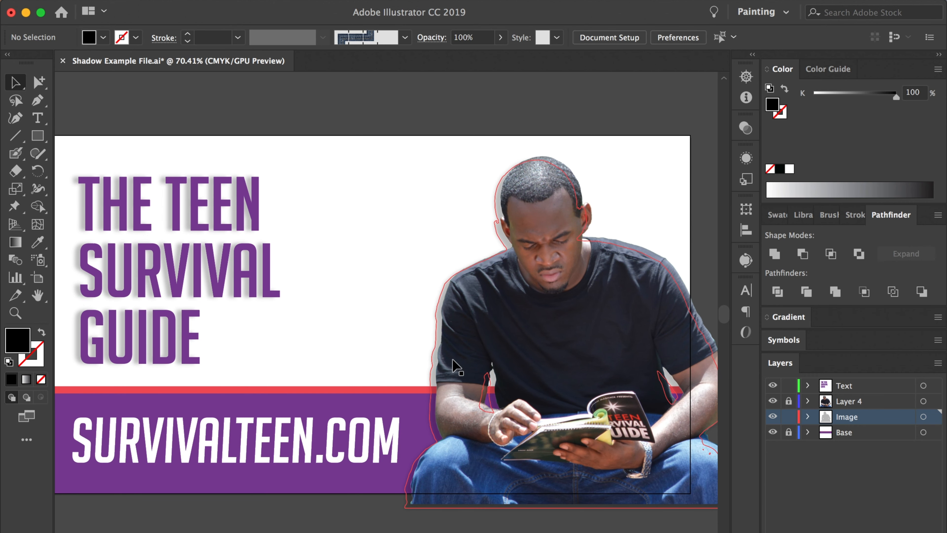
click(462, 369)
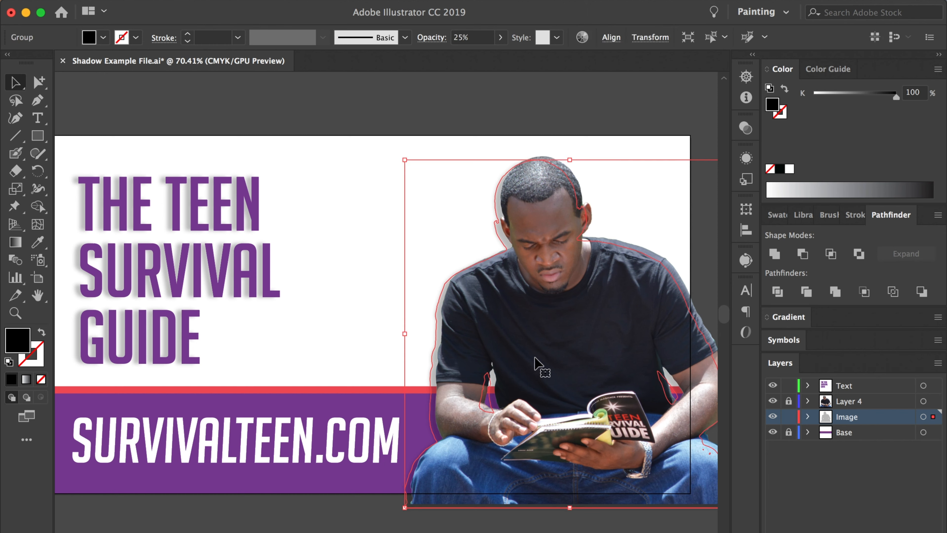
drag(507, 342, 379, 305)
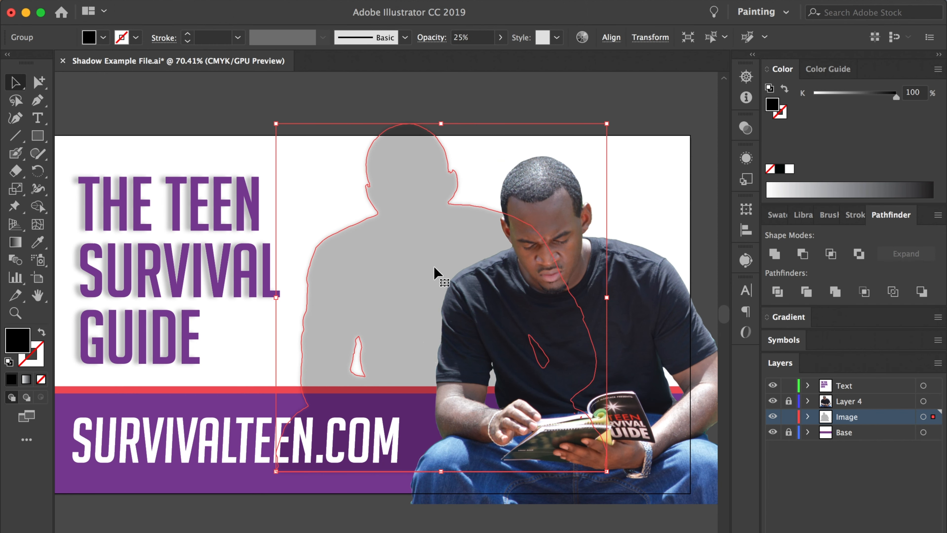
drag(385, 258, 506, 287)
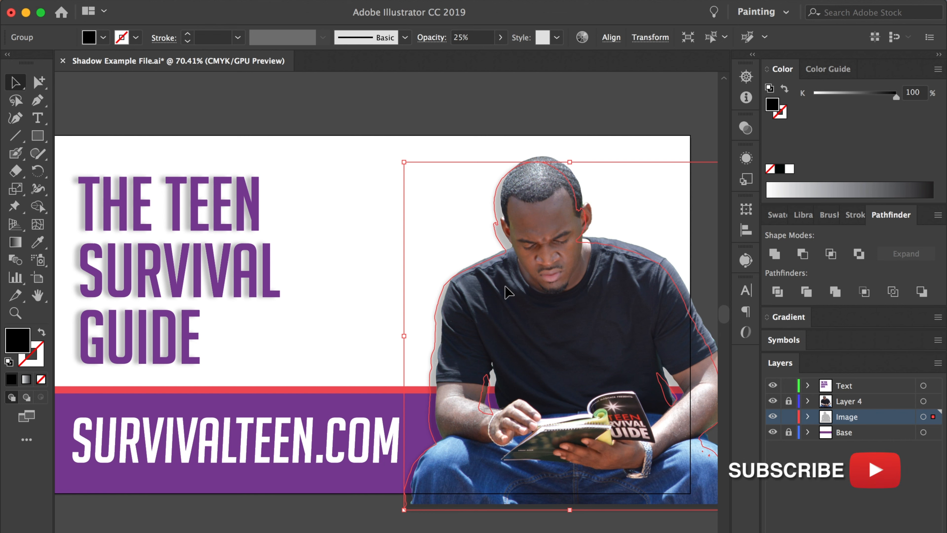
drag(506, 284, 506, 285)
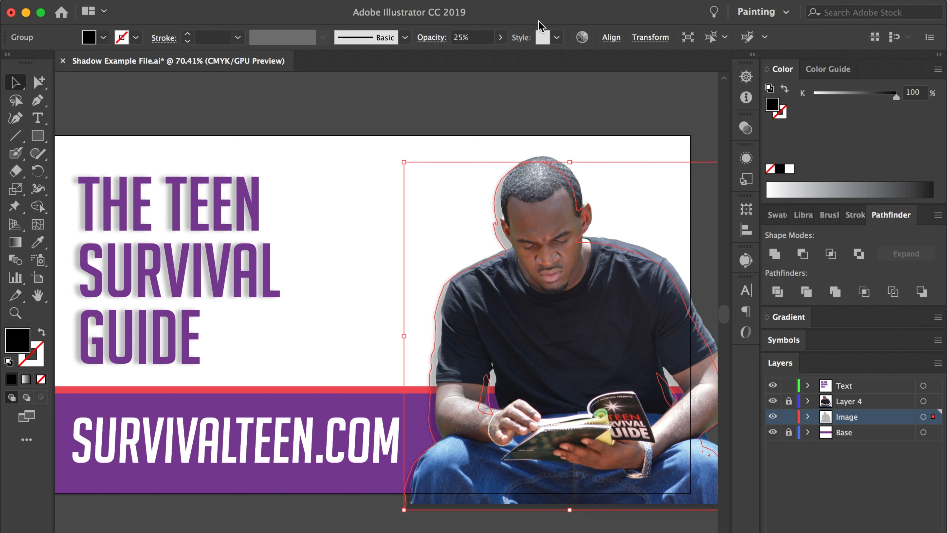
click(509, 98)
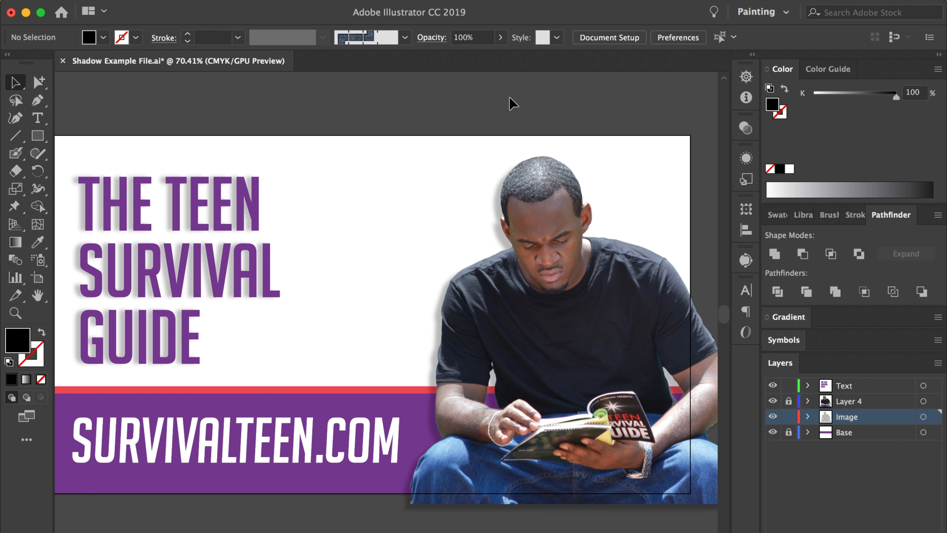